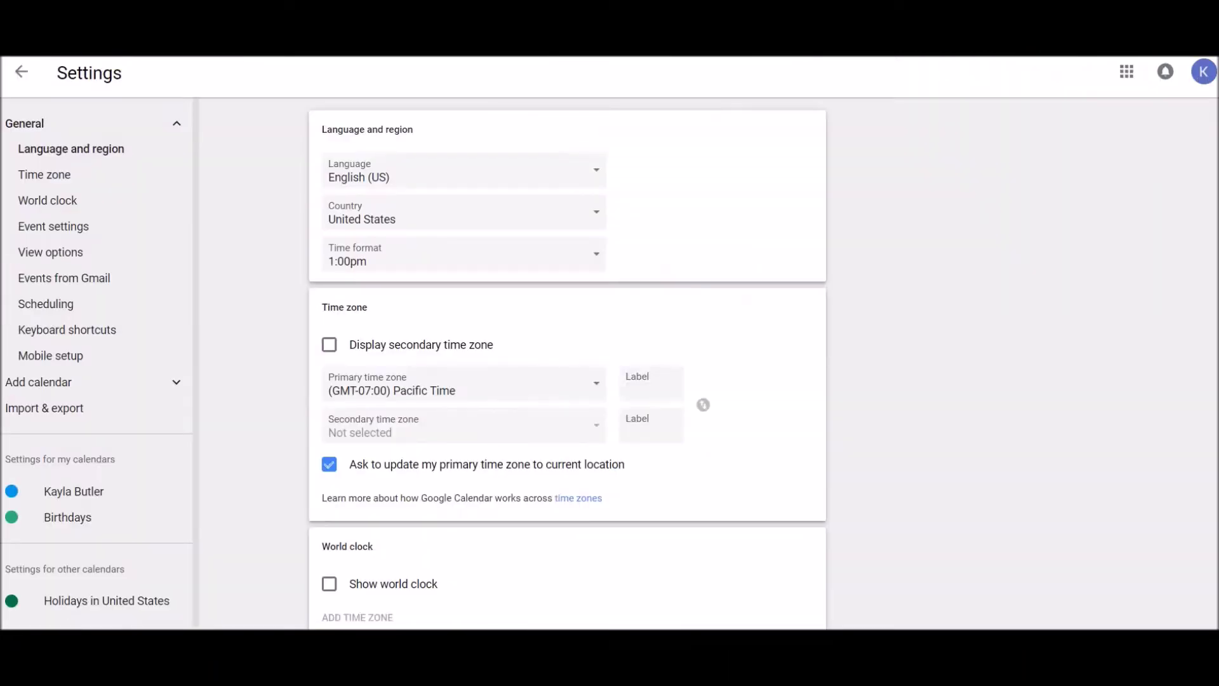
Step: Leave the settings and return to the calendar's month view
left_click(21, 72)
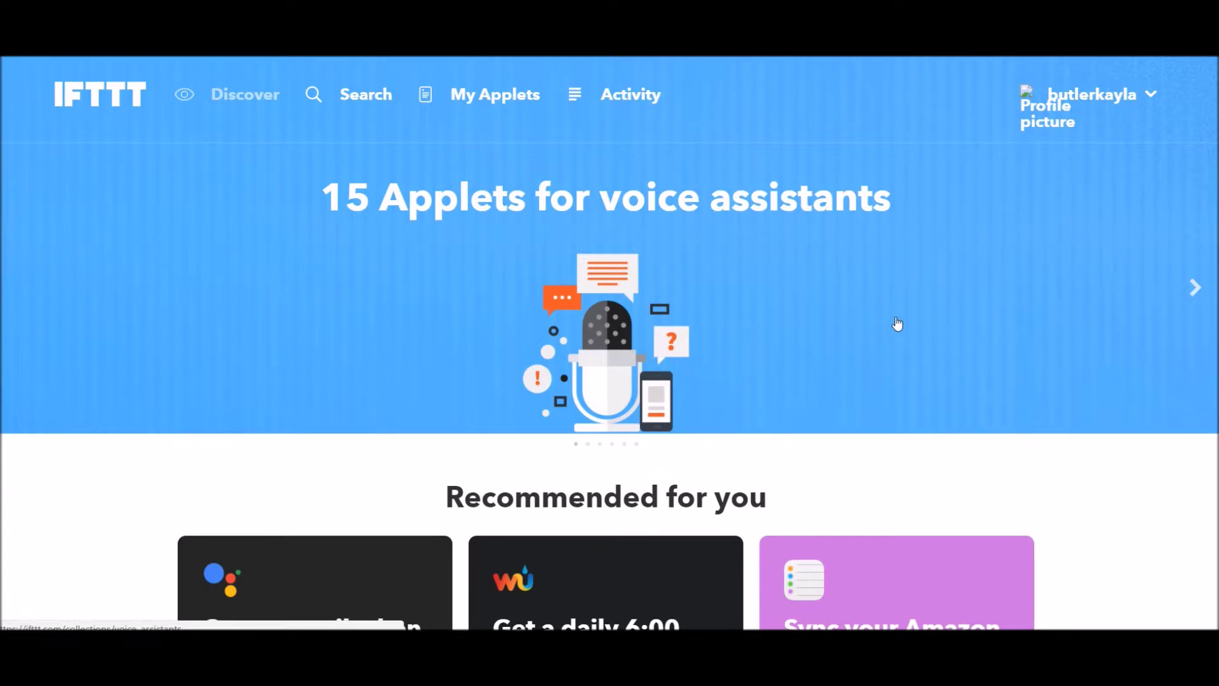
scroll(898, 323, "down", 3)
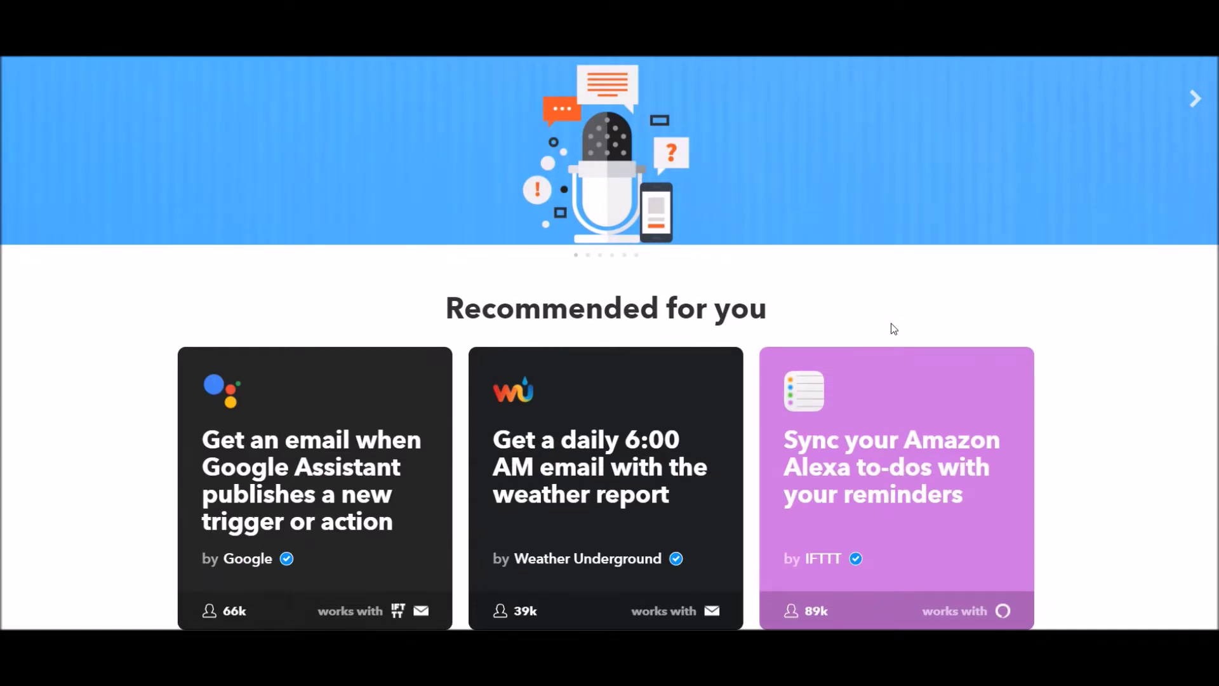
scroll(893, 329, "up", 3)
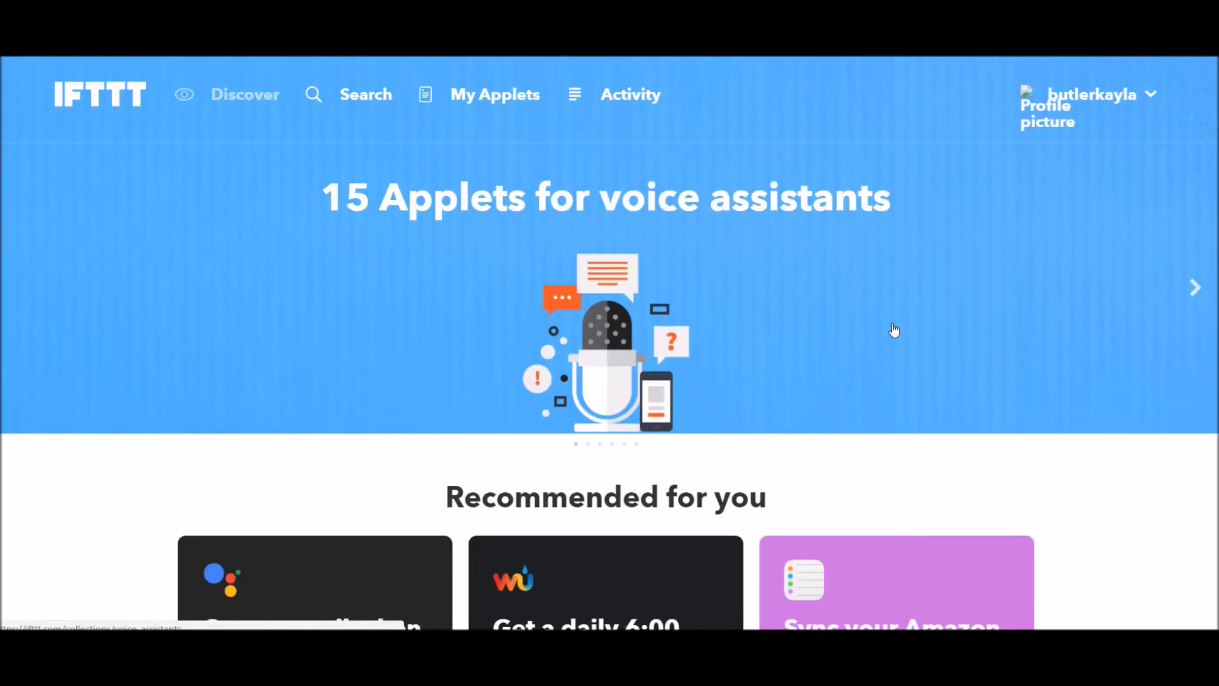
left_click(882, 334)
left_click(875, 326)
left_click(804, 292)
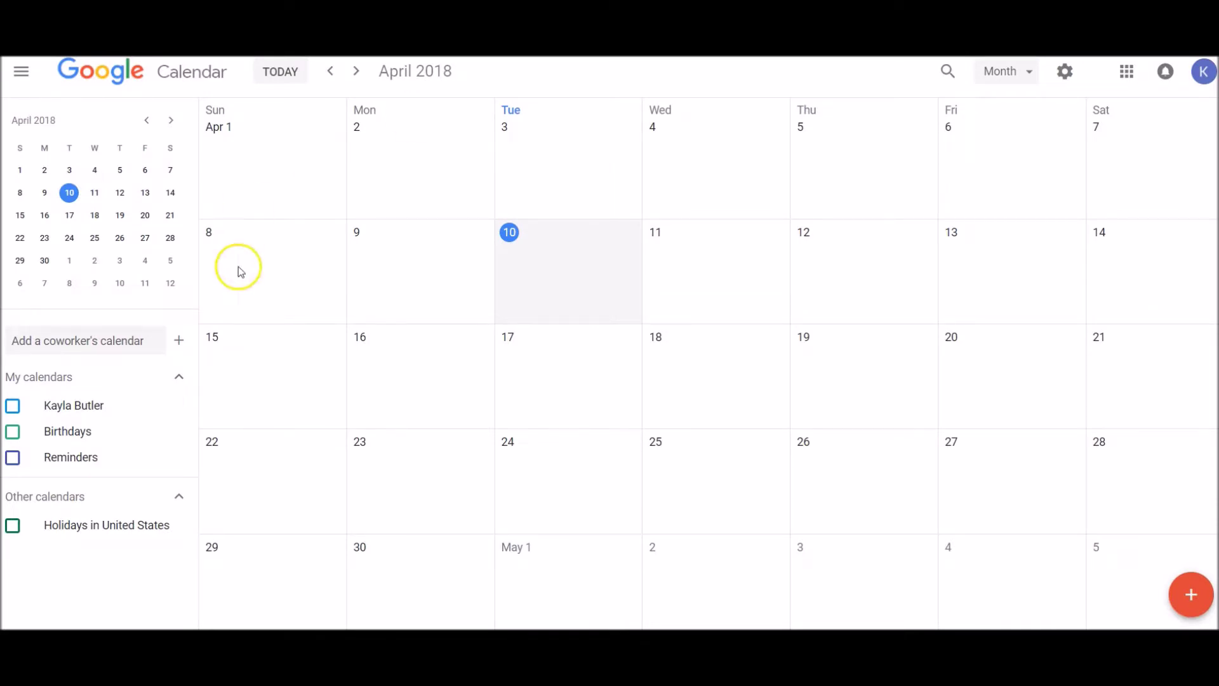
Step: Create a new calendar named "Instagram Tips (Pinterest Schedule)" without a description, and return to the month view
left_click(178, 348)
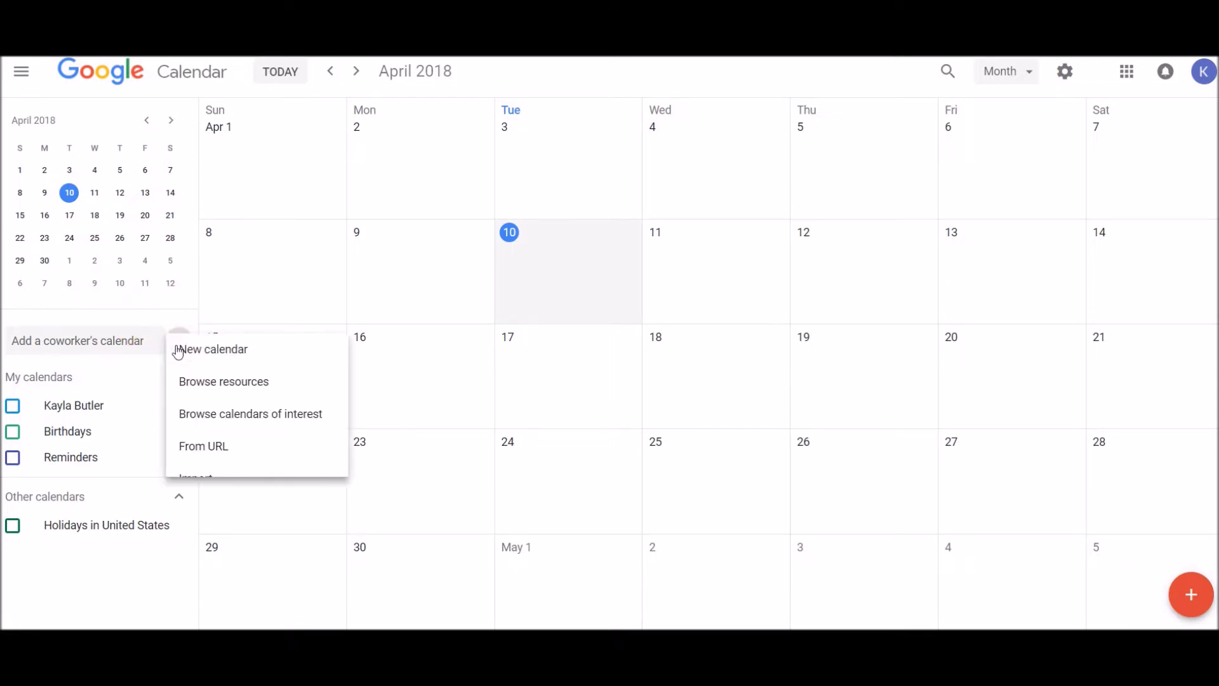
left_click(228, 350)
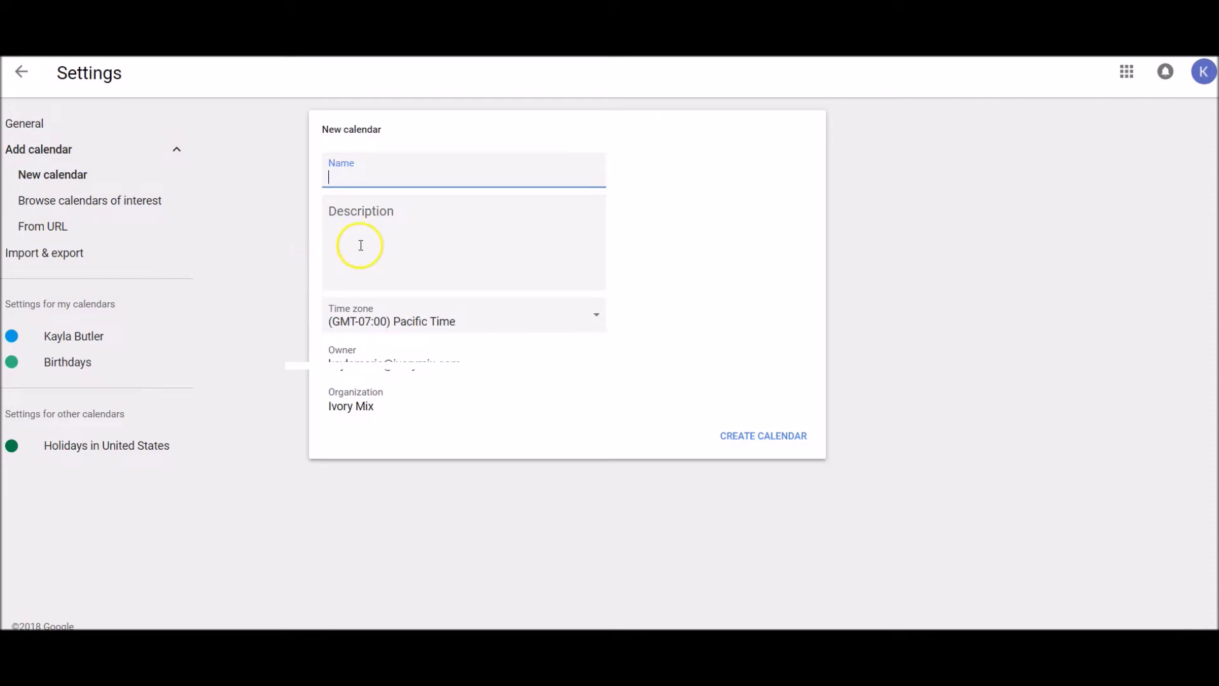
type("Instagram Tips (Pinterest Schedule)")
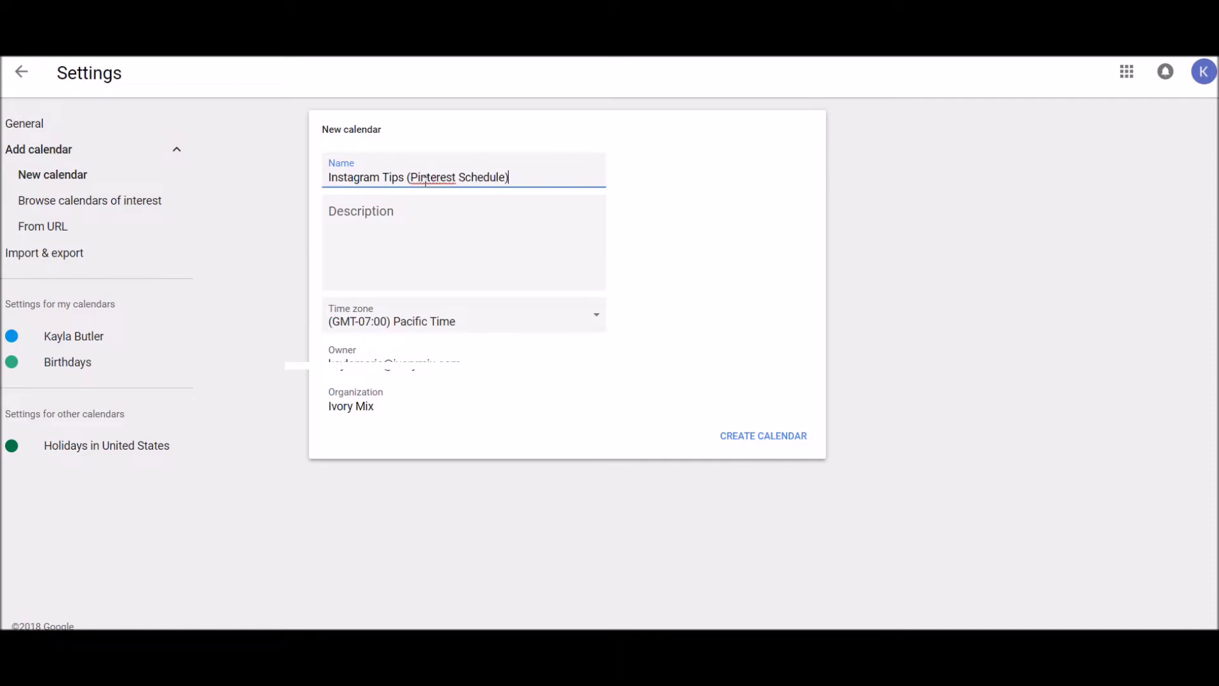
left_click(481, 239)
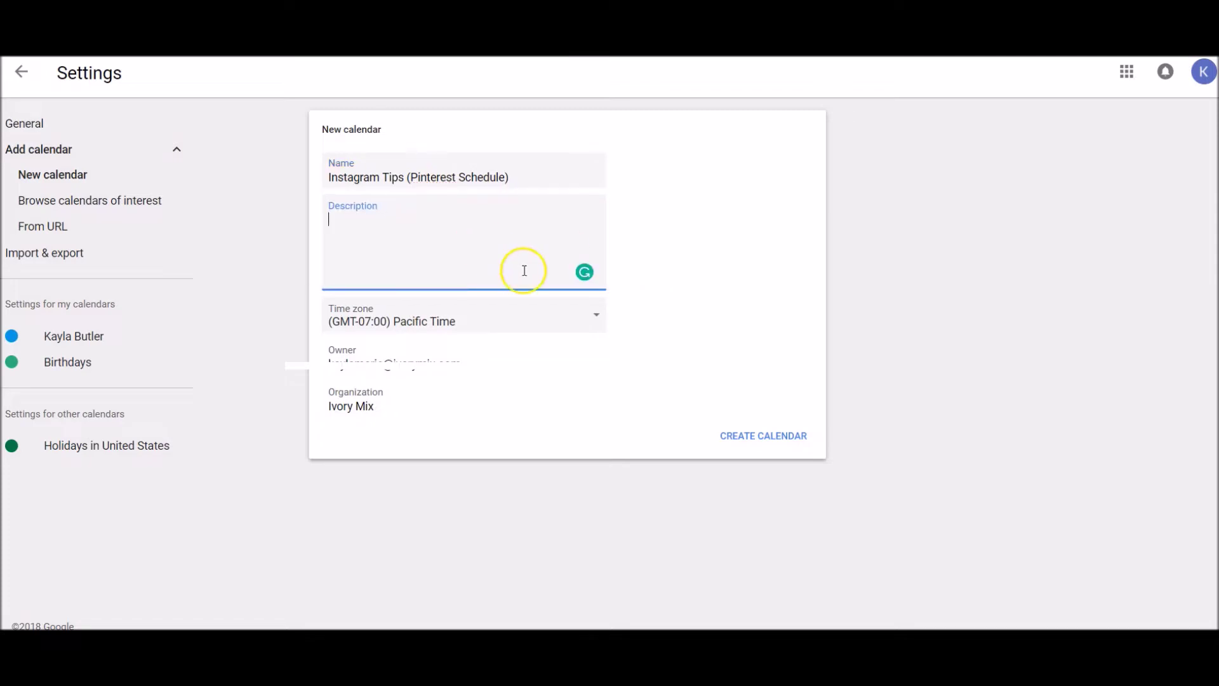
left_click(754, 442)
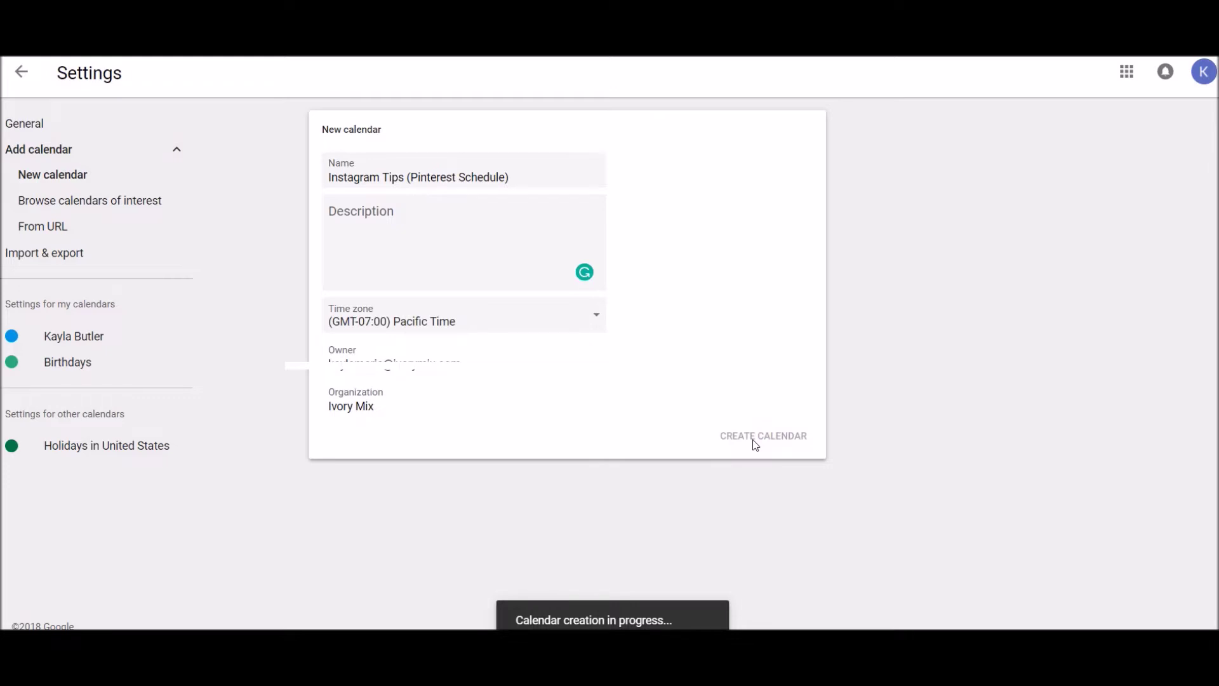
left_click(23, 73)
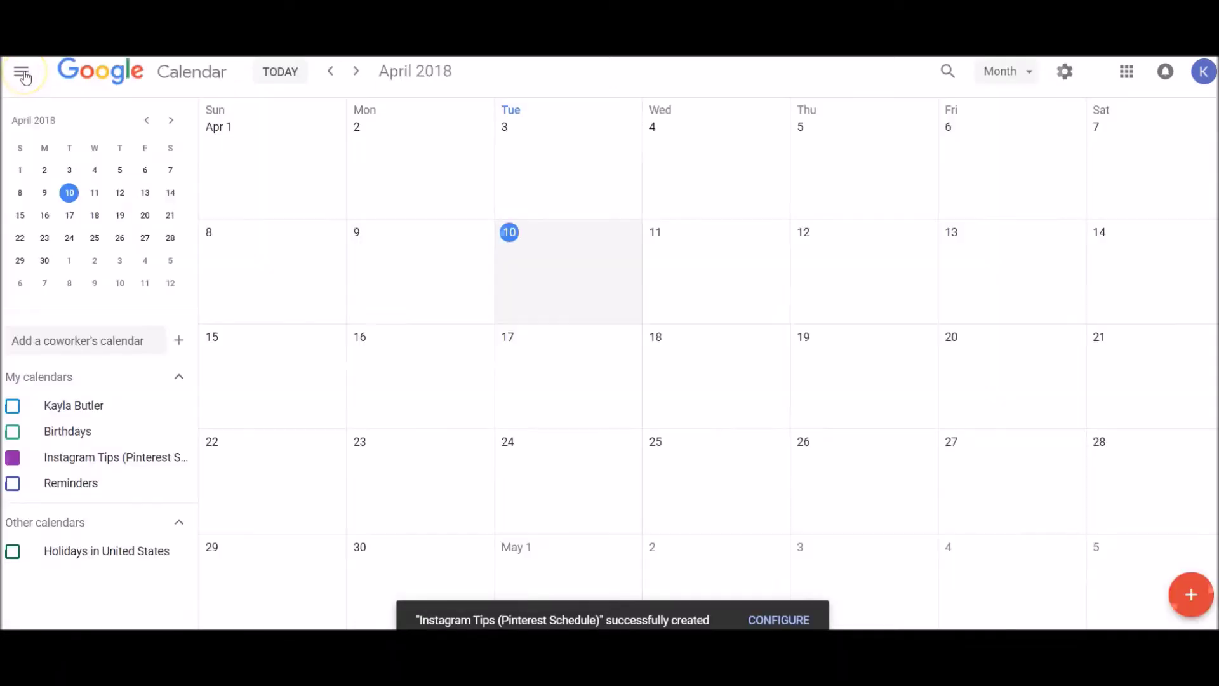
Step: Show the Birthdays and Holidays in United States calendars briefly, and hide both again
left_click(12, 432)
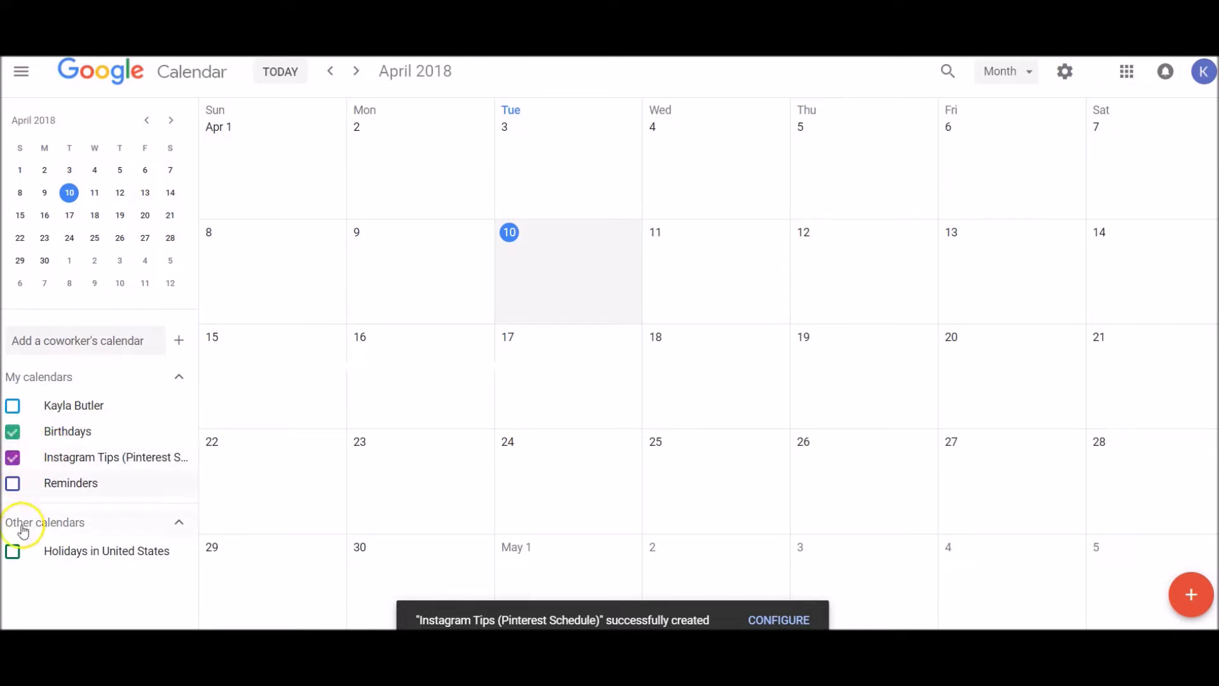
left_click(12, 550)
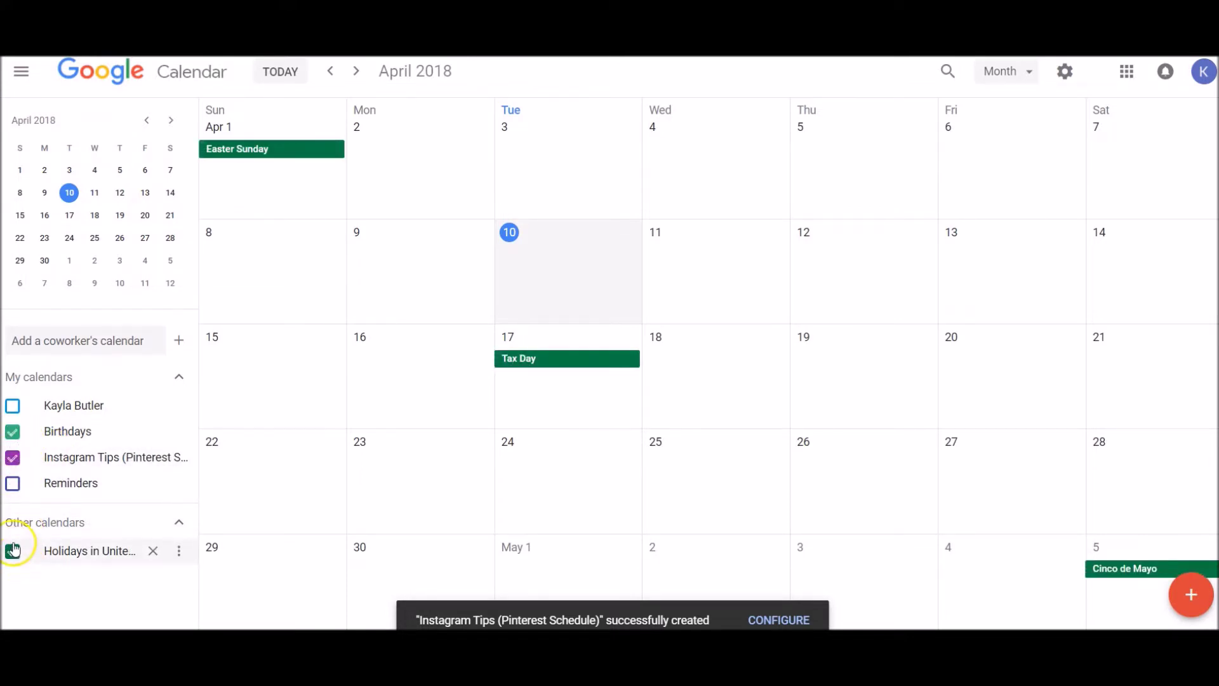
left_click(12, 550)
left_click(13, 431)
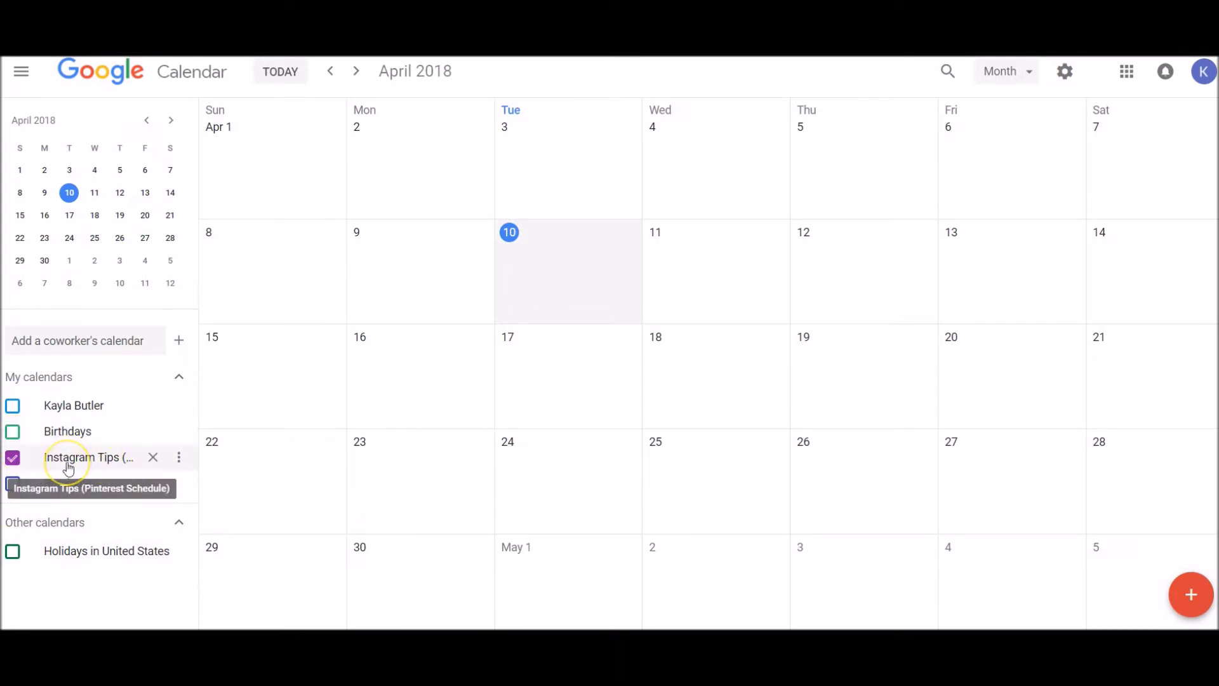
left_click(69, 469)
left_click(69, 469)
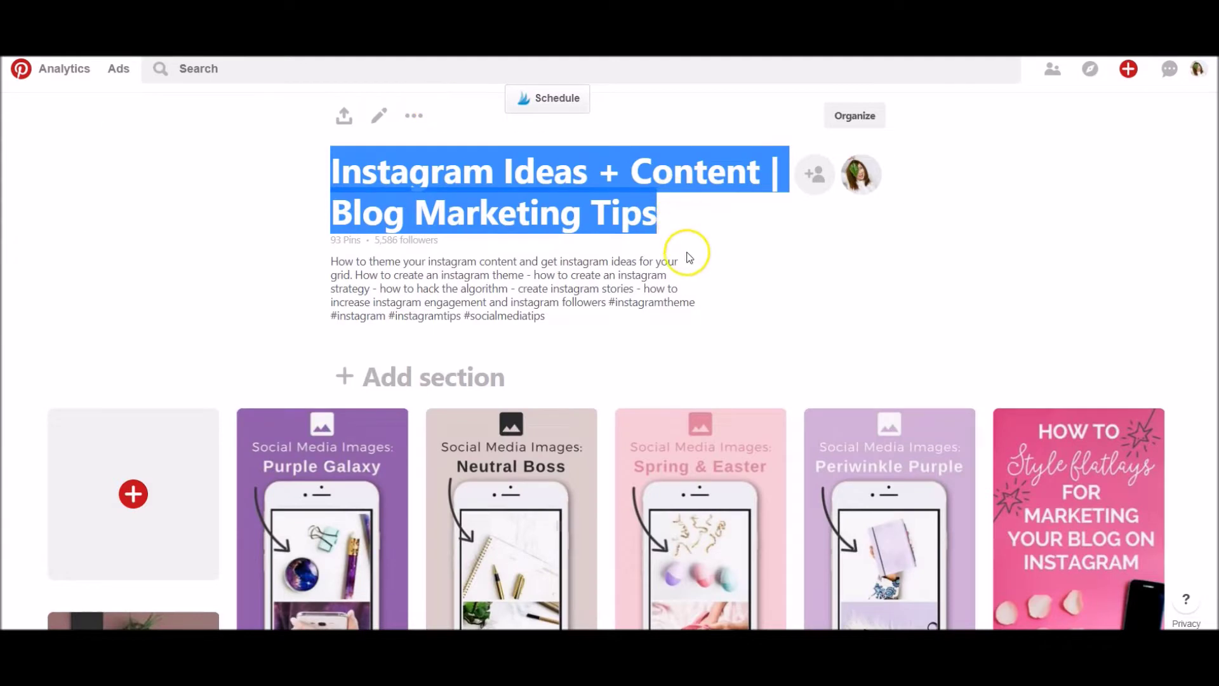
Step: Look through the pins on the Pinterest board "Instagram Ideas + Content | Blog Marketing Tips"
left_click(732, 234)
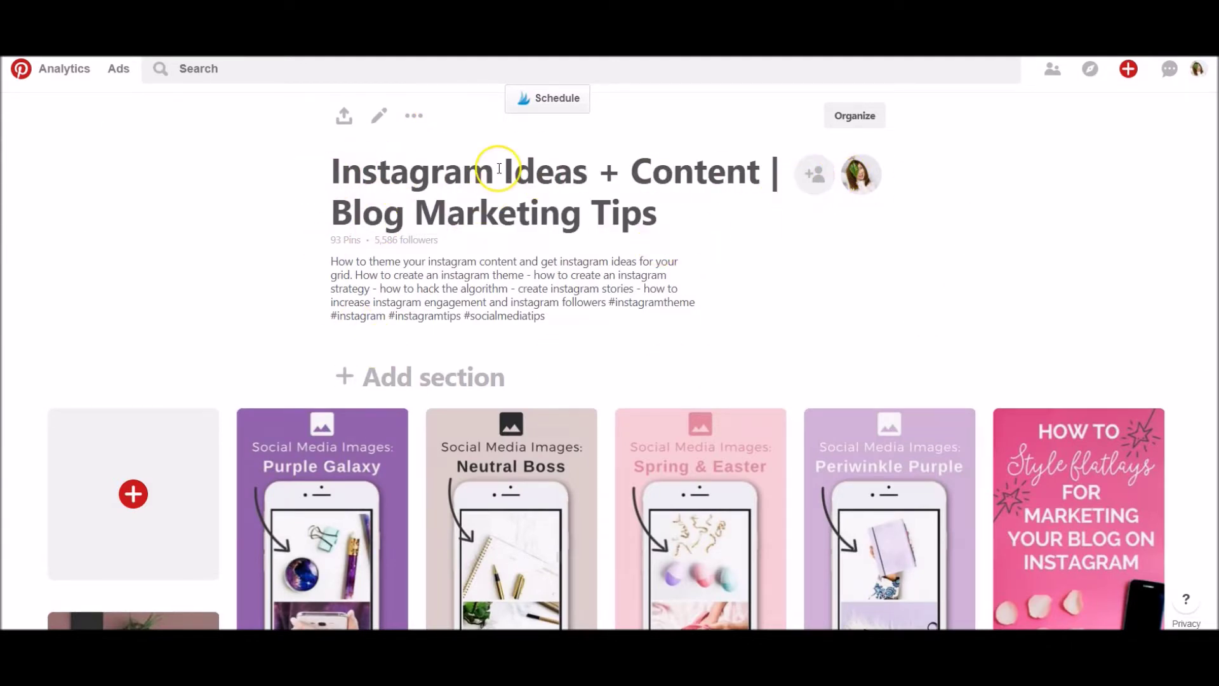
scroll(896, 188, "down", 10)
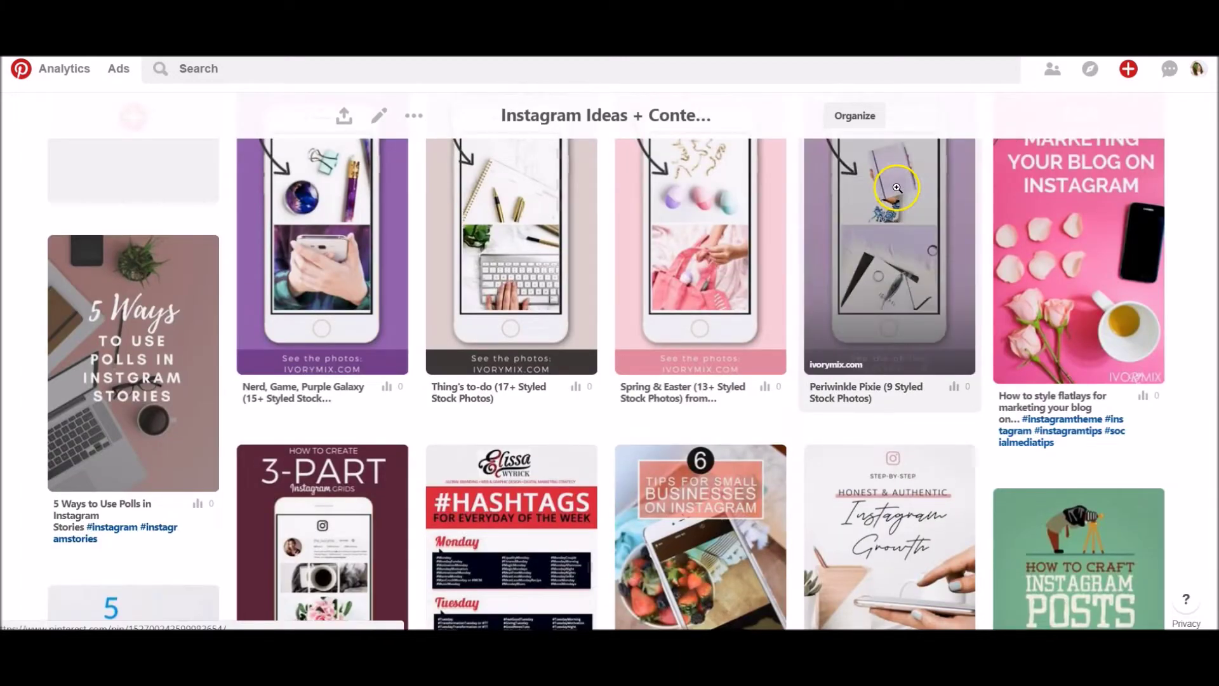
scroll(896, 188, "down", 15)
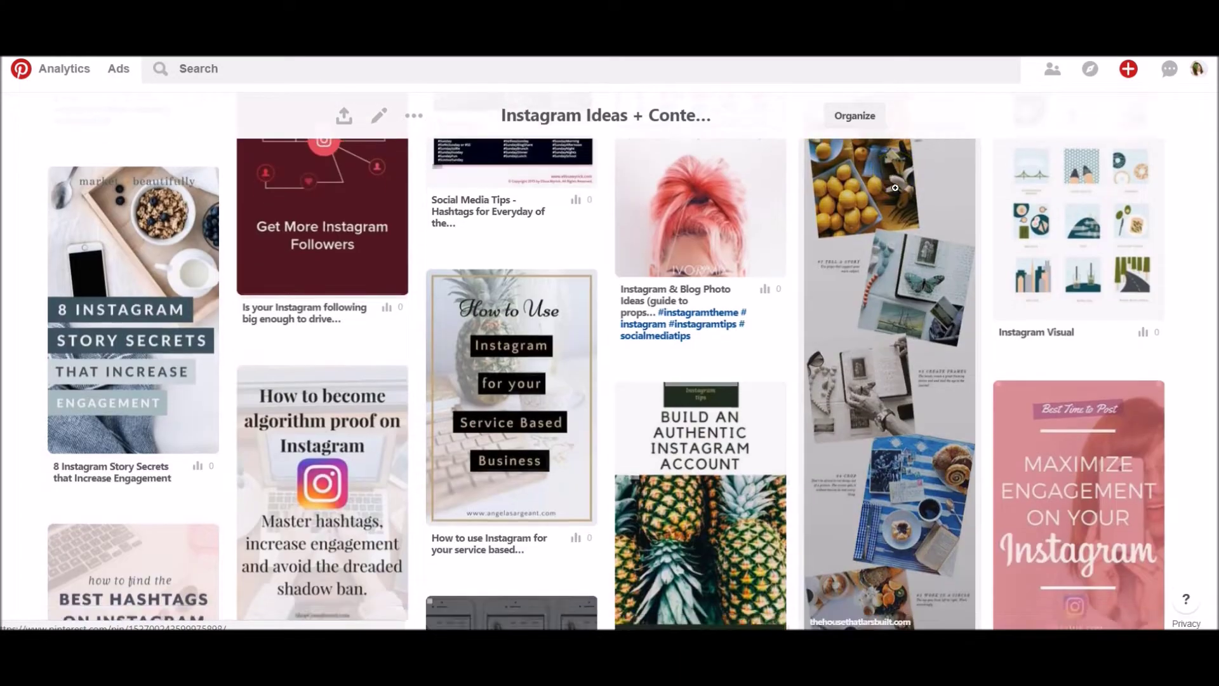
scroll(896, 189, "down", 15)
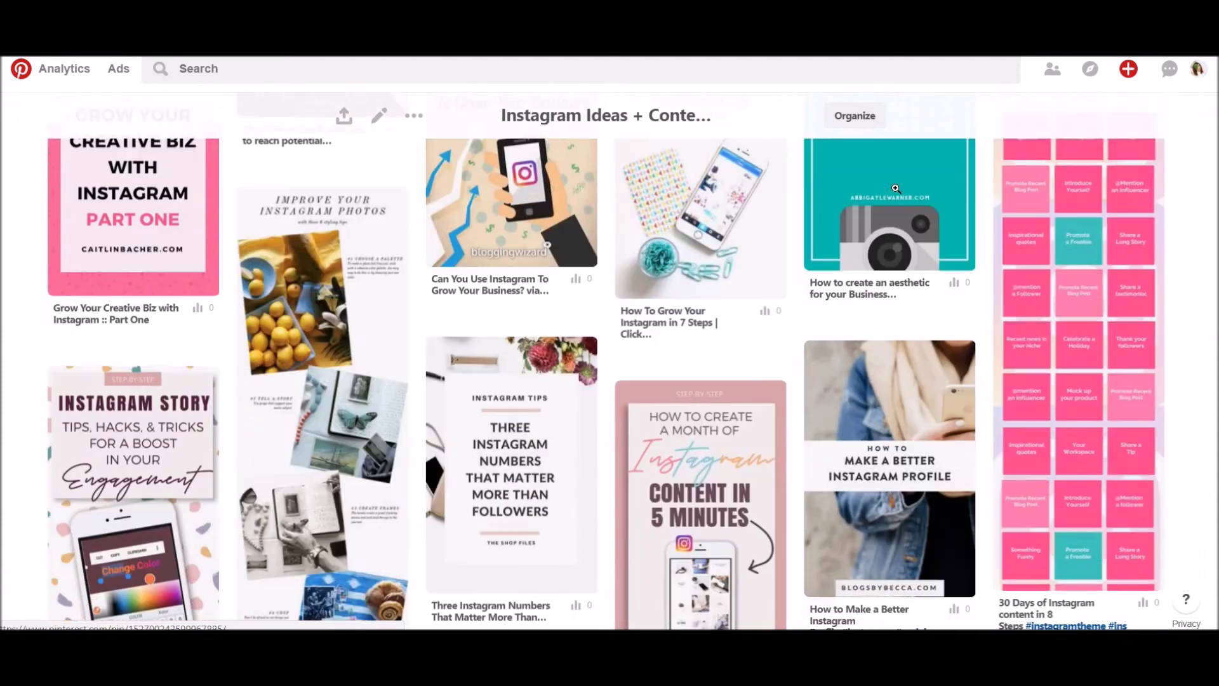
scroll(896, 188, "up", 20)
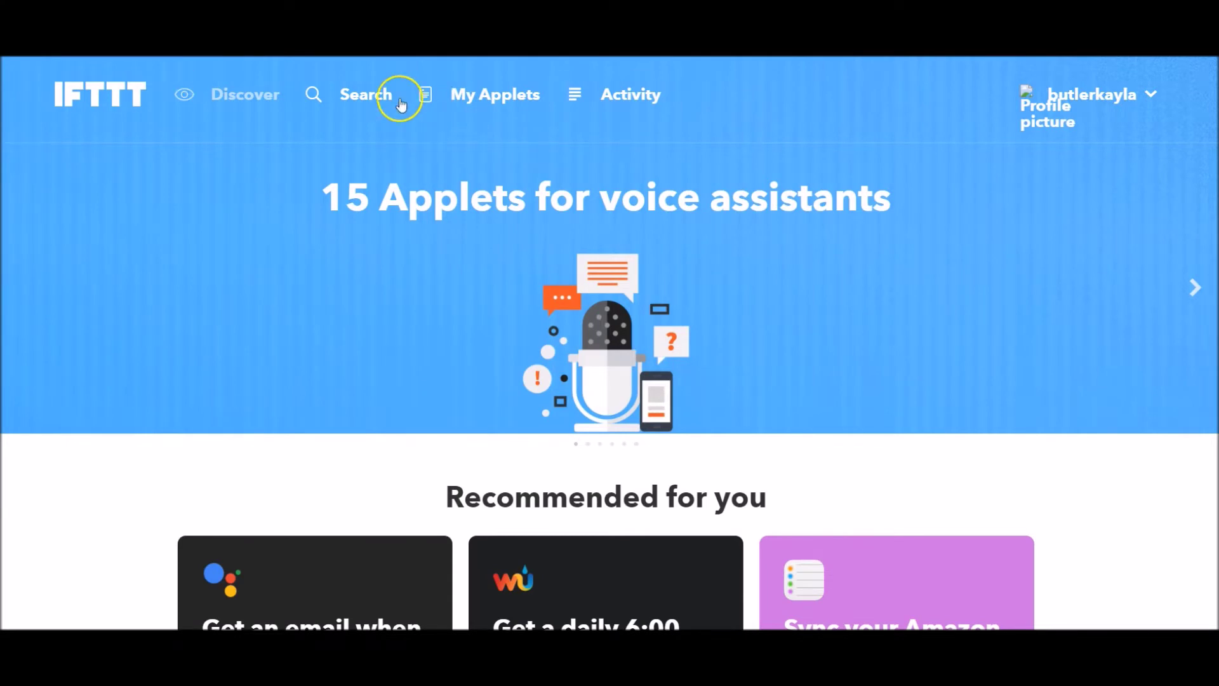
Step: Switch to IFTTT, open its search page, and start a new applet
left_click(379, 94)
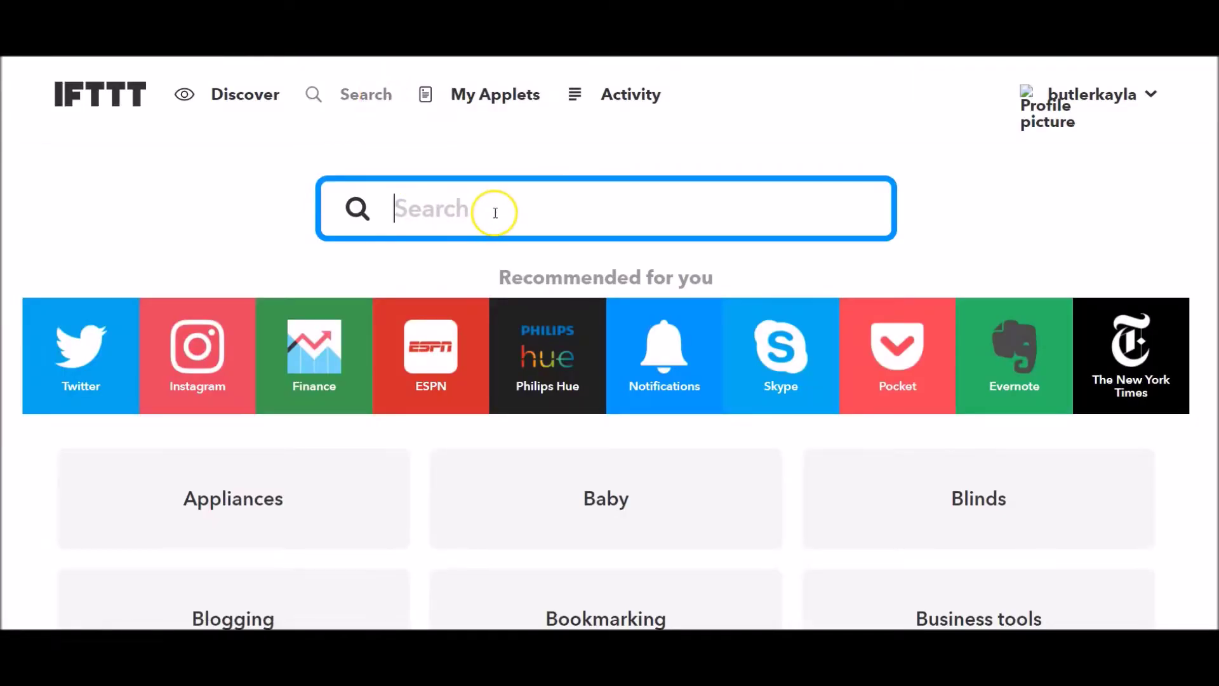
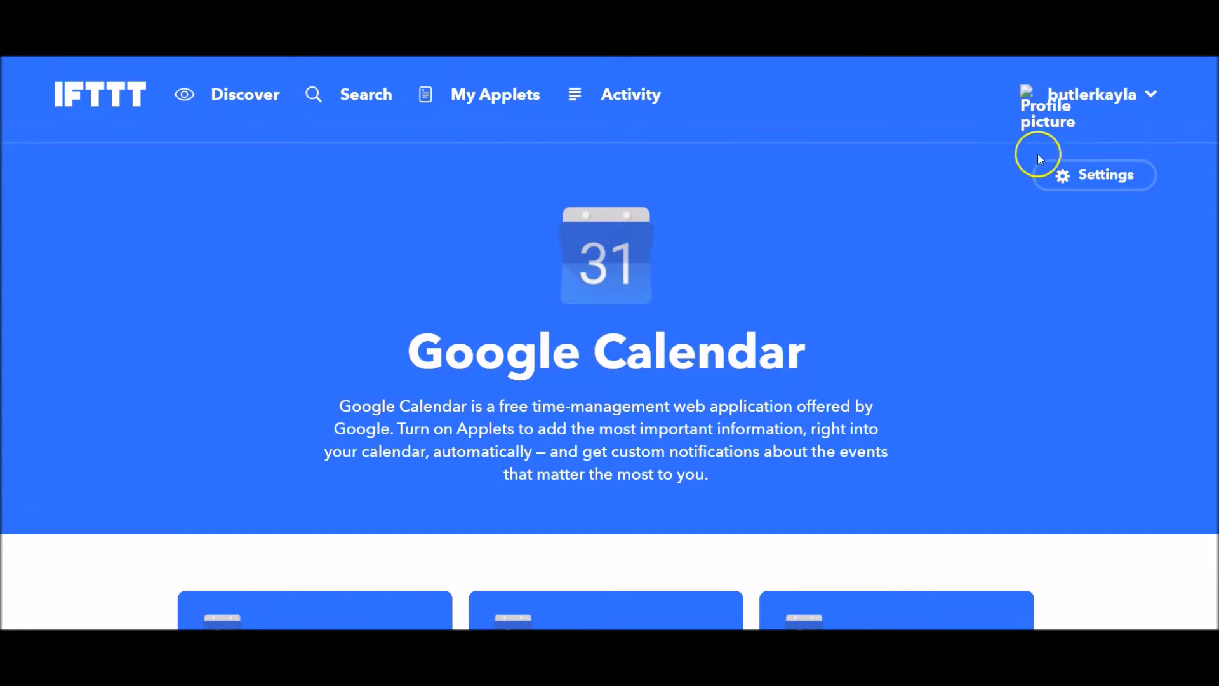
left_click(1099, 96)
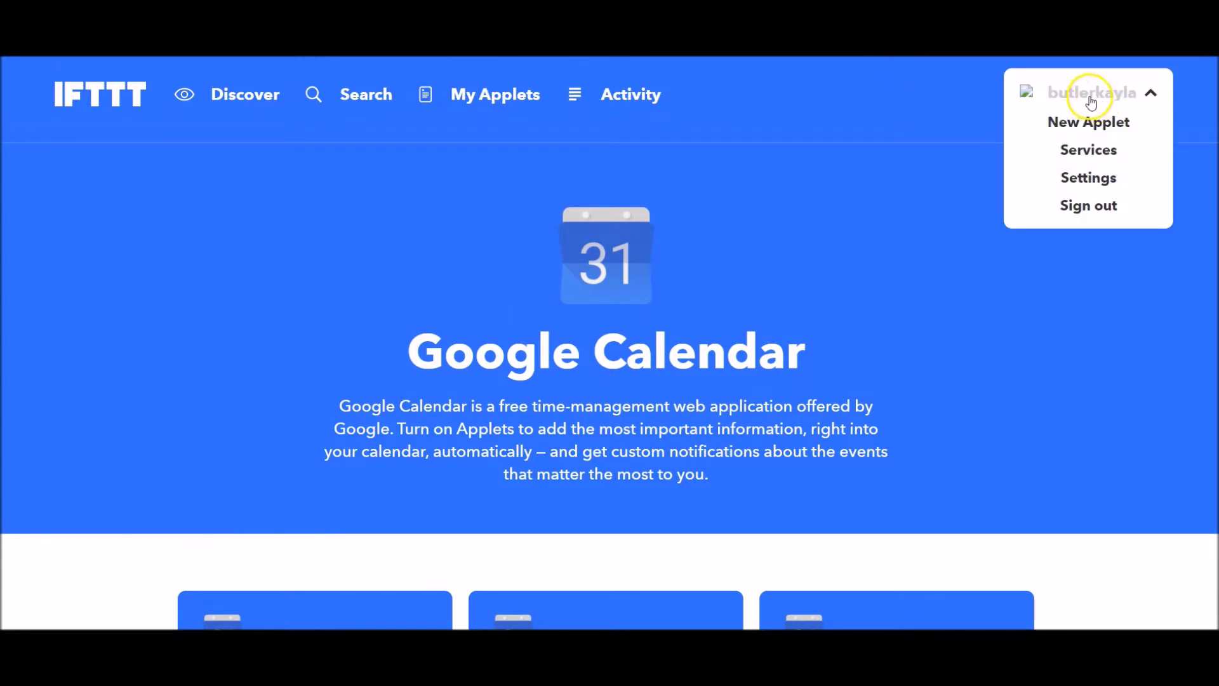
left_click(1089, 123)
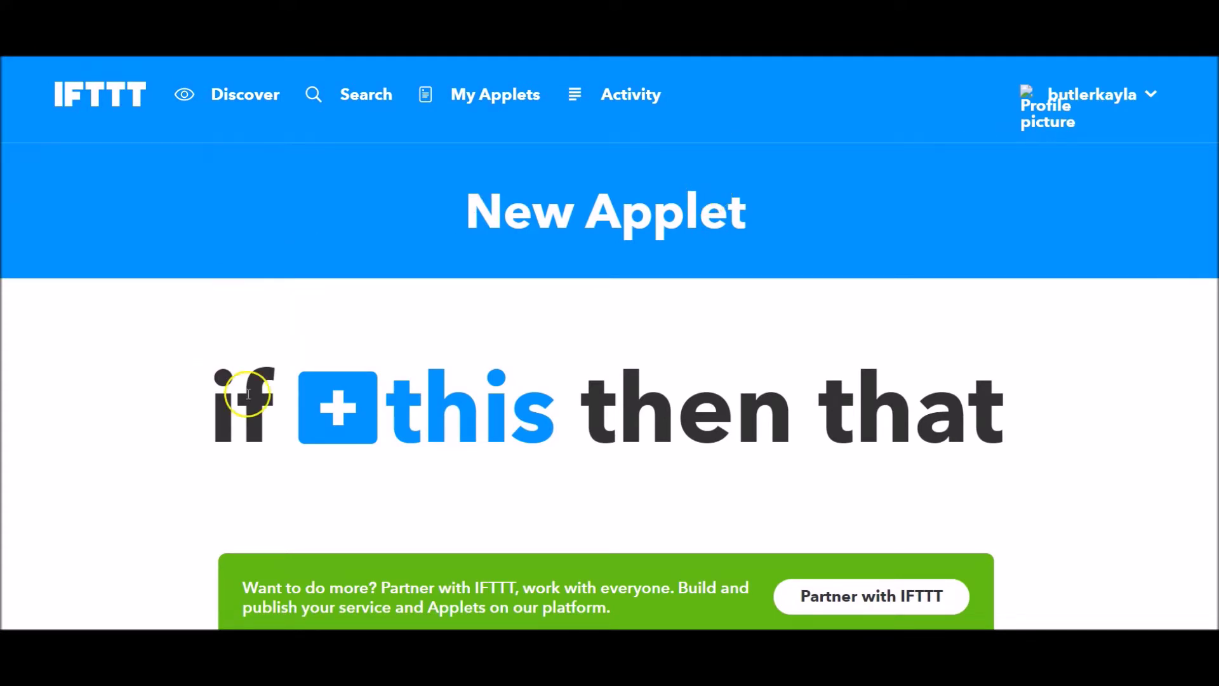
Step: Search the trigger services for "goog" and choose Google Calendar for the applet's "this" part
left_click(439, 432)
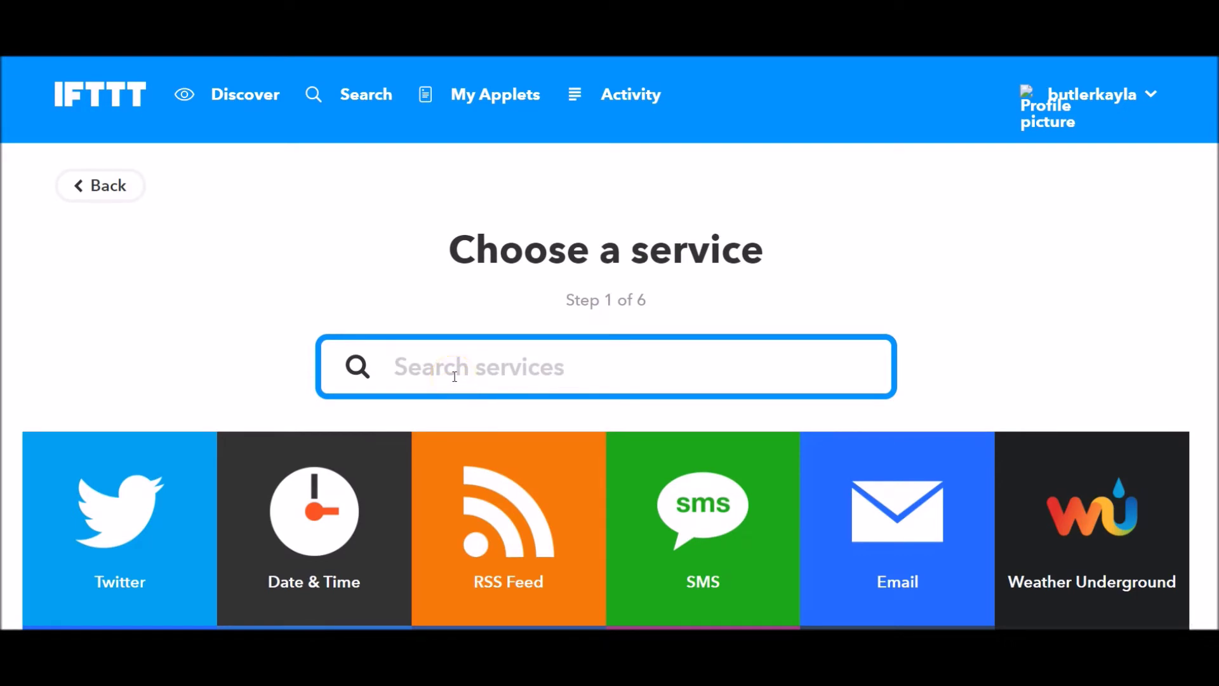
type("goog")
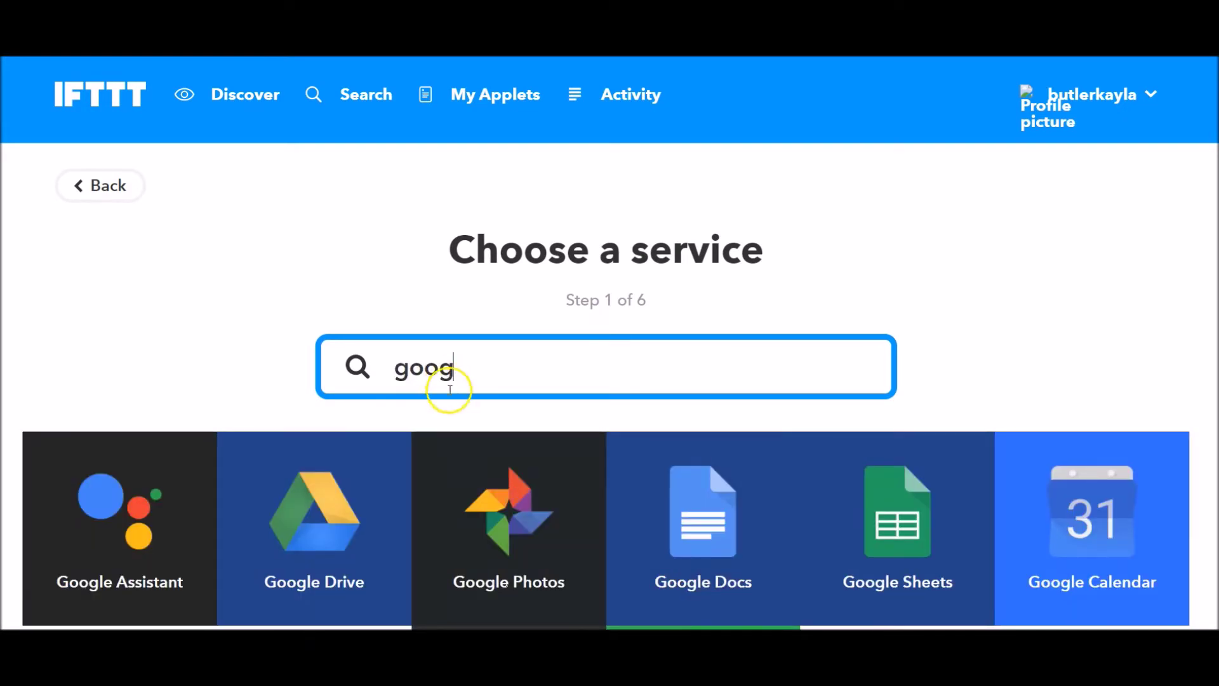
left_click(1071, 506)
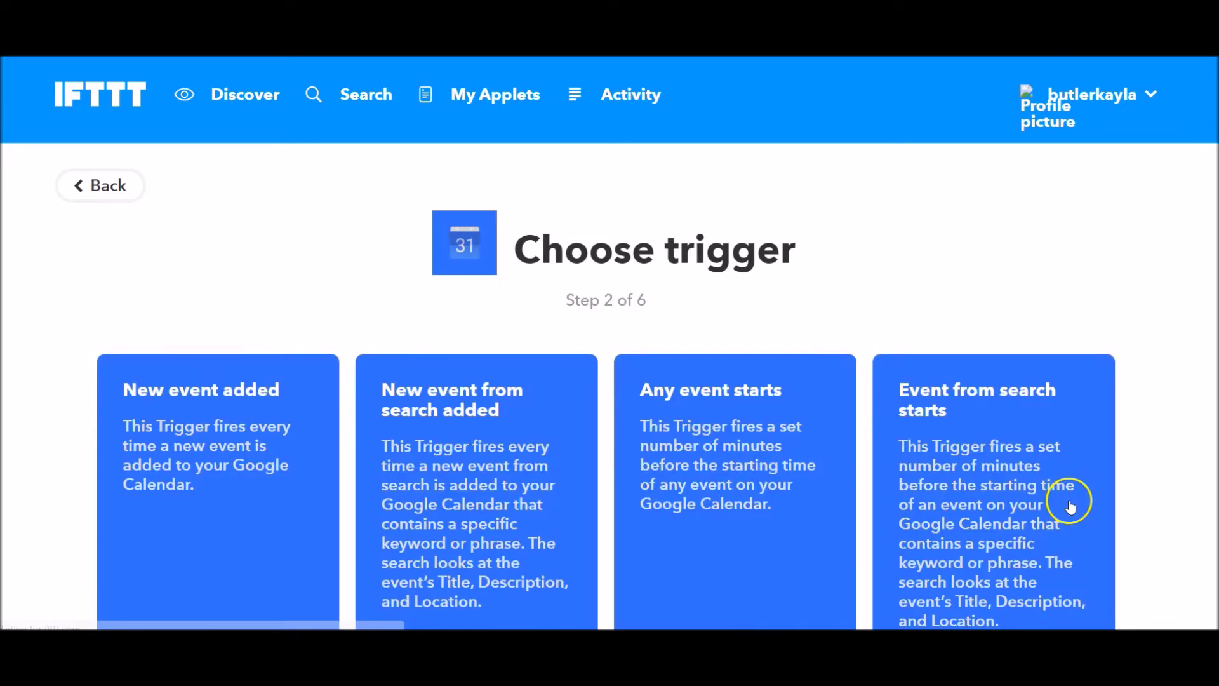
Step: Review the Google Calendar triggers and choose "Any event starts"
scroll(697, 201, "down", 6)
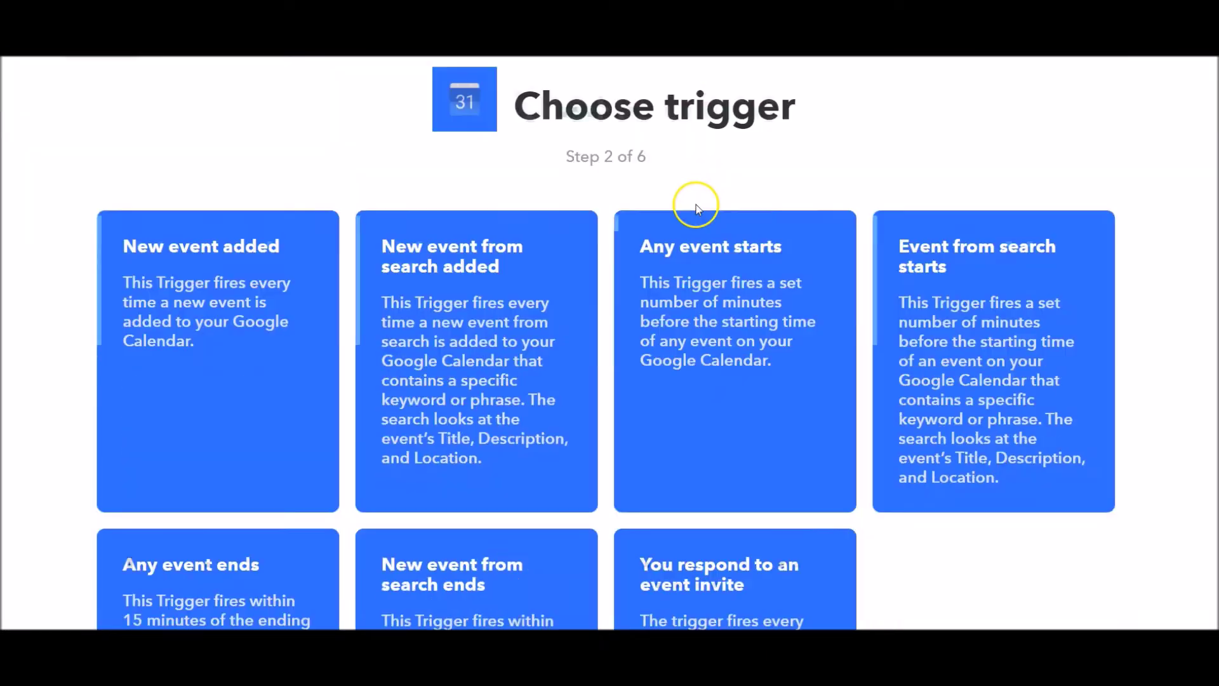
scroll(832, 317, "up", 3)
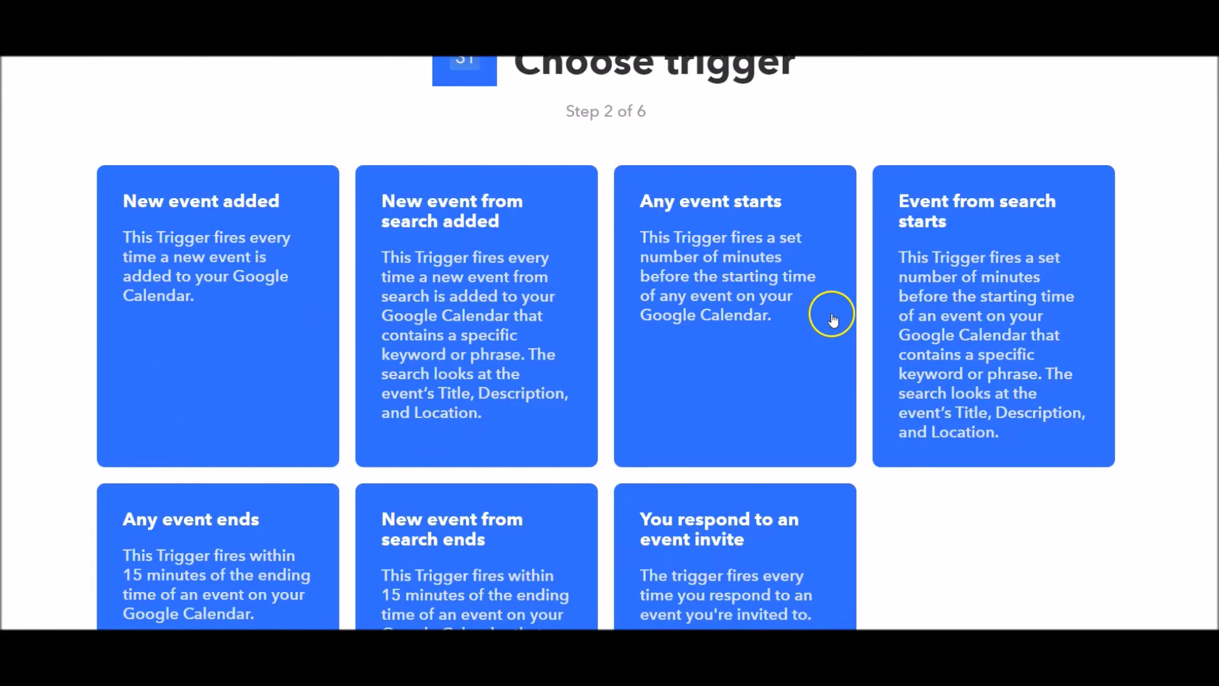
scroll(832, 318, "up", 3)
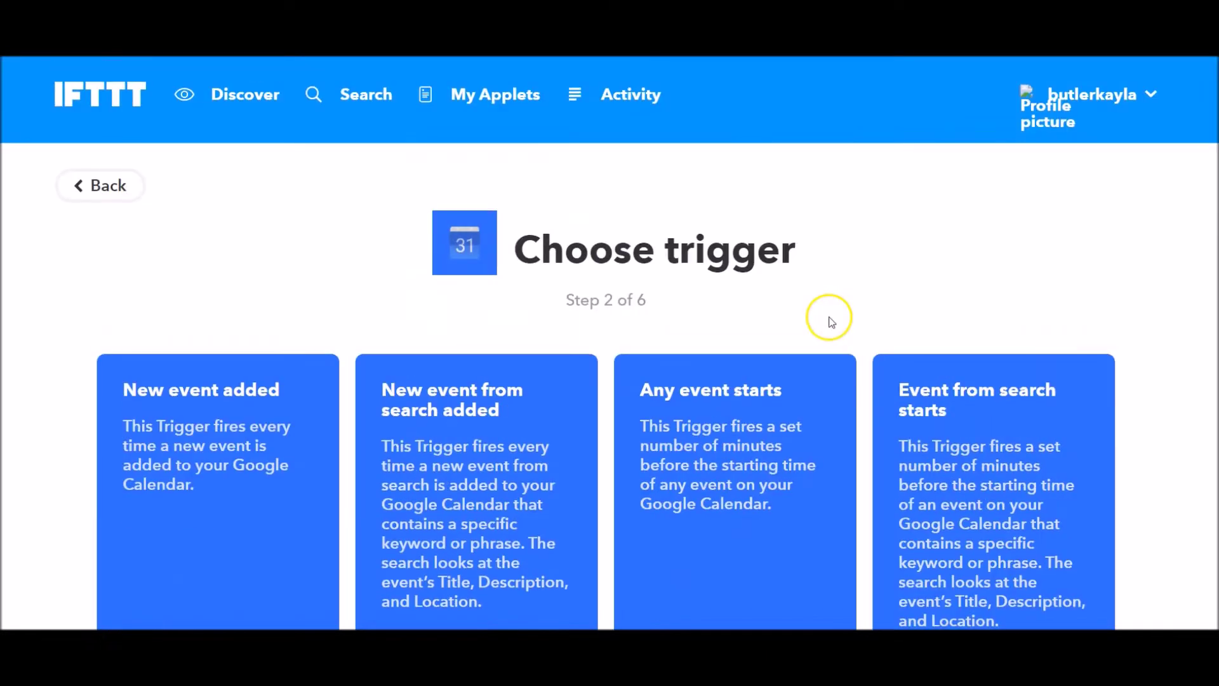
left_click(814, 436)
Step: Set the trigger's calendar to "Instagram Tips (Pinterest Schedule)" and create the trigger
scroll(815, 439, "down", 3)
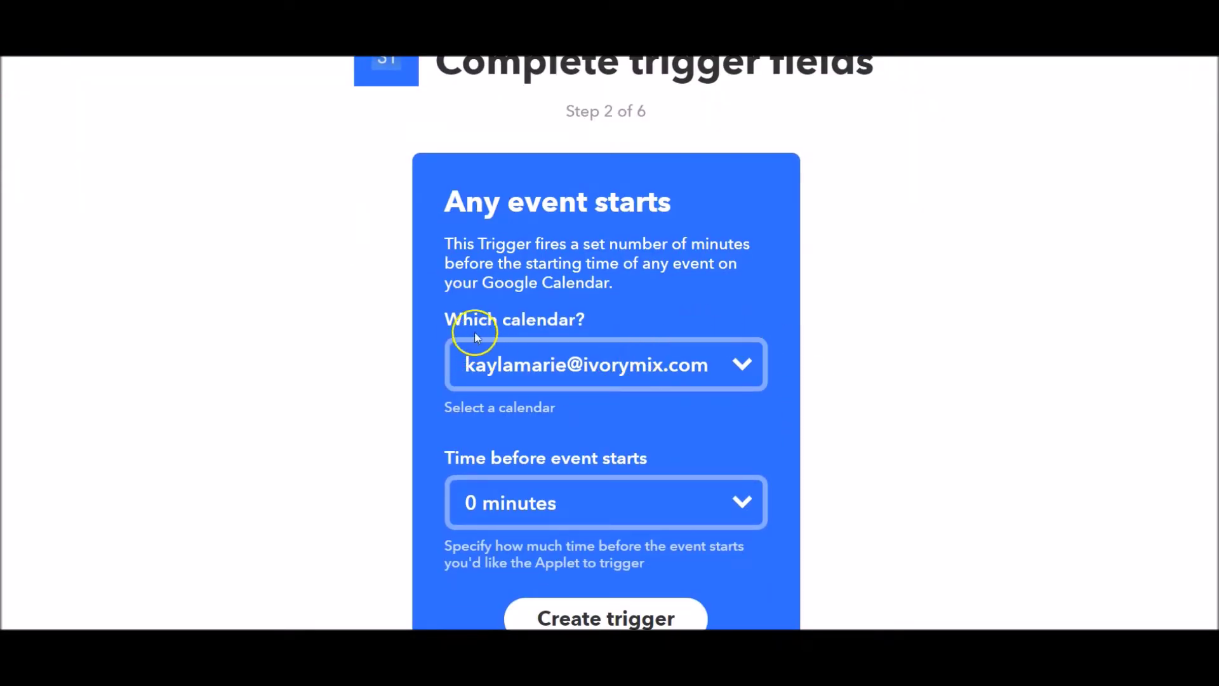
left_click(602, 369)
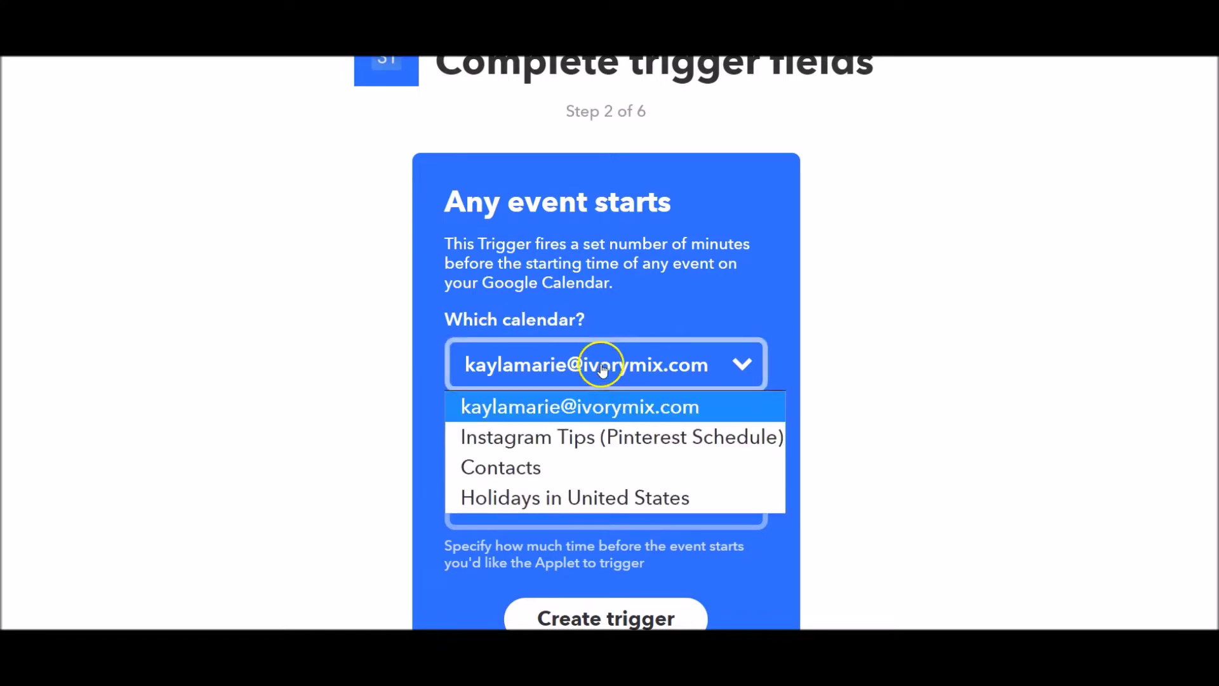
left_click(485, 443)
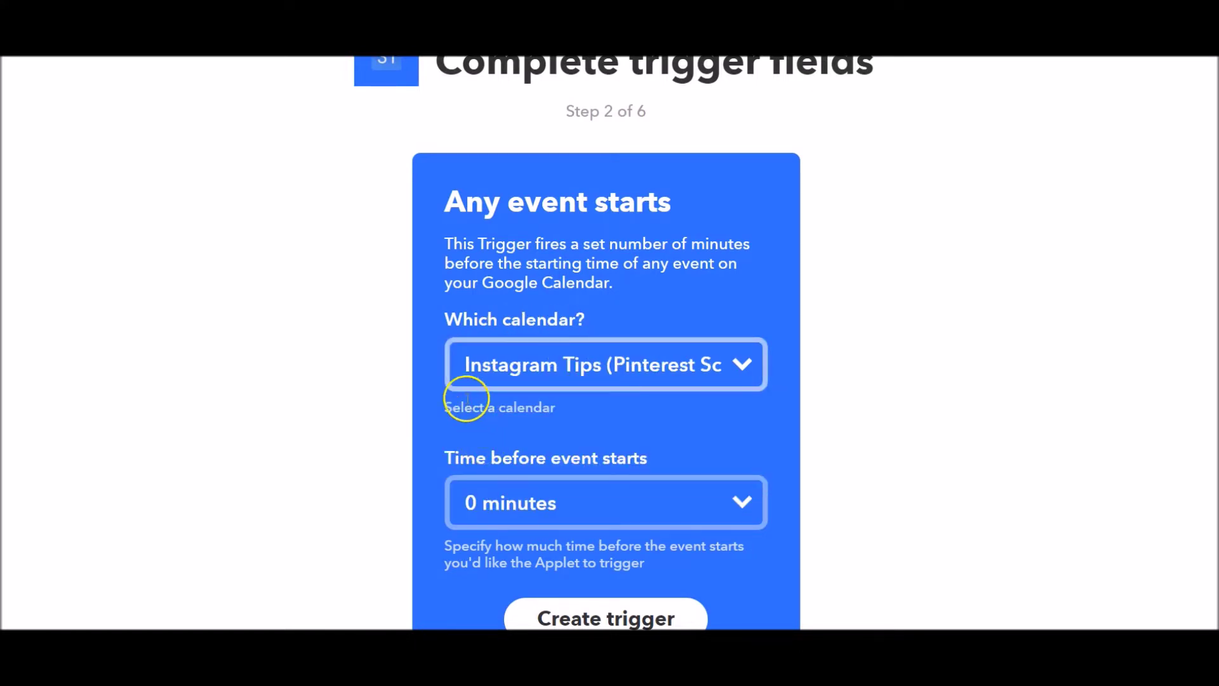
scroll(378, 448, "down", 3)
scroll(559, 156, "up", 3)
scroll(699, 369, "down", 3)
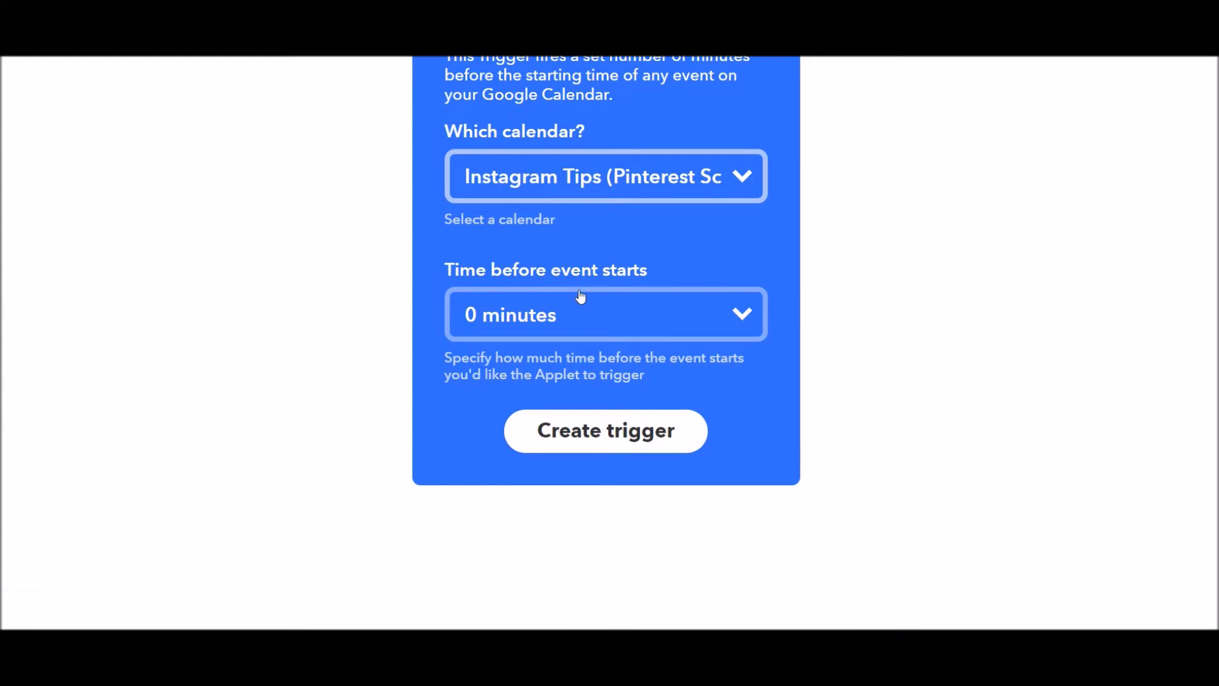
left_click(624, 424)
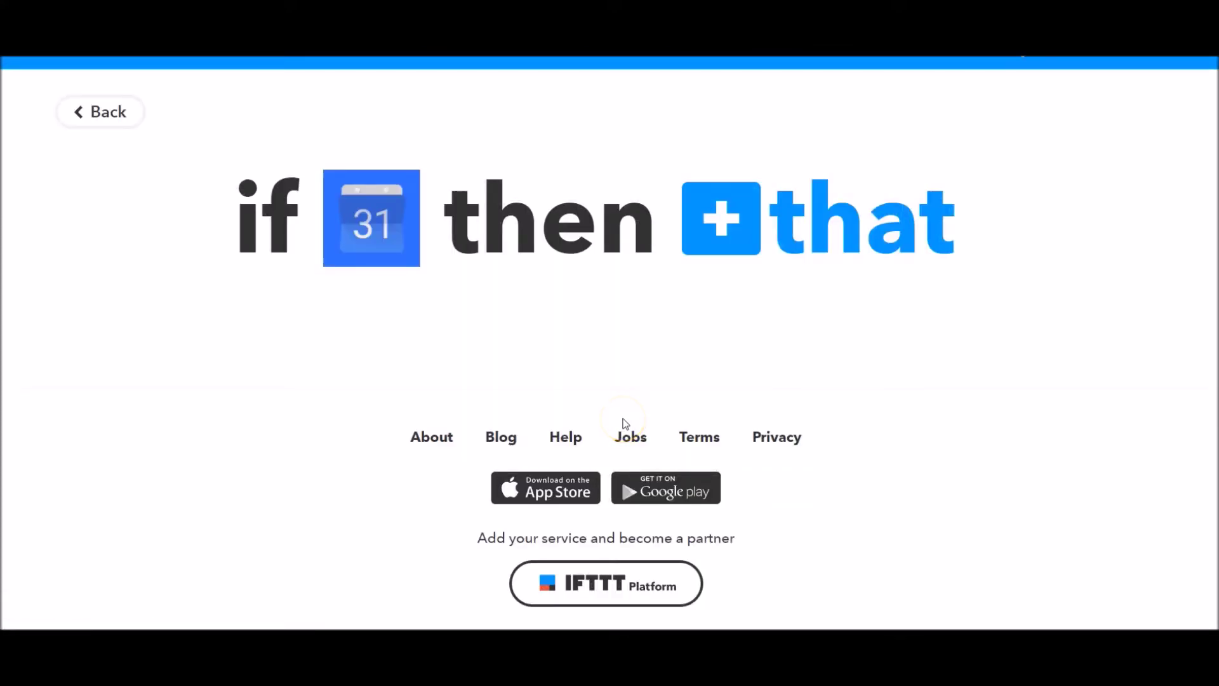
Step: Search the action services for "pin", choose Pinterest for the applet's "that" part, and select the "Add Pin to board" action
left_click(839, 242)
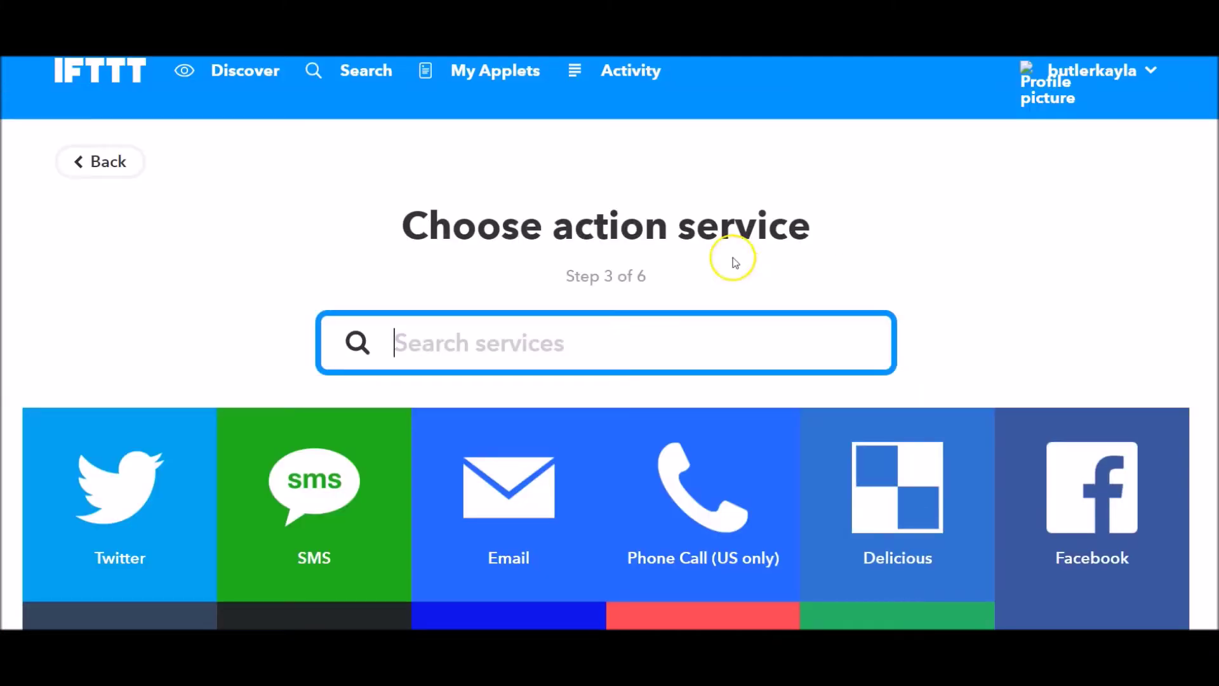
type("pin")
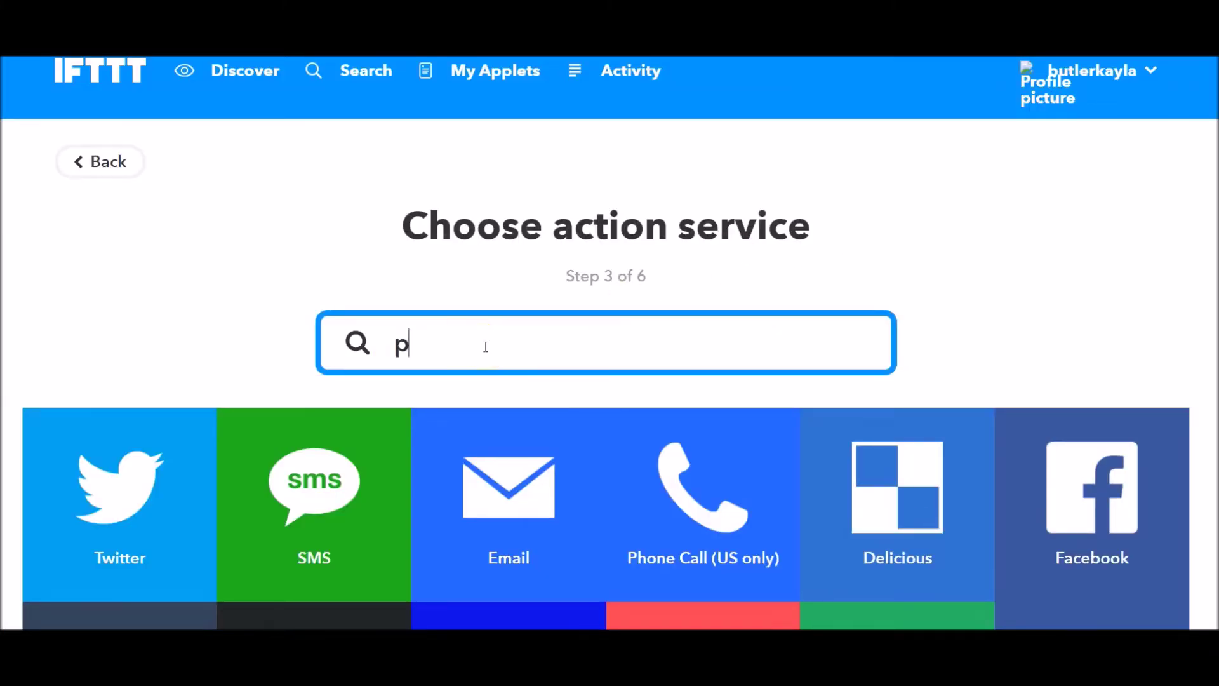
left_click(716, 492)
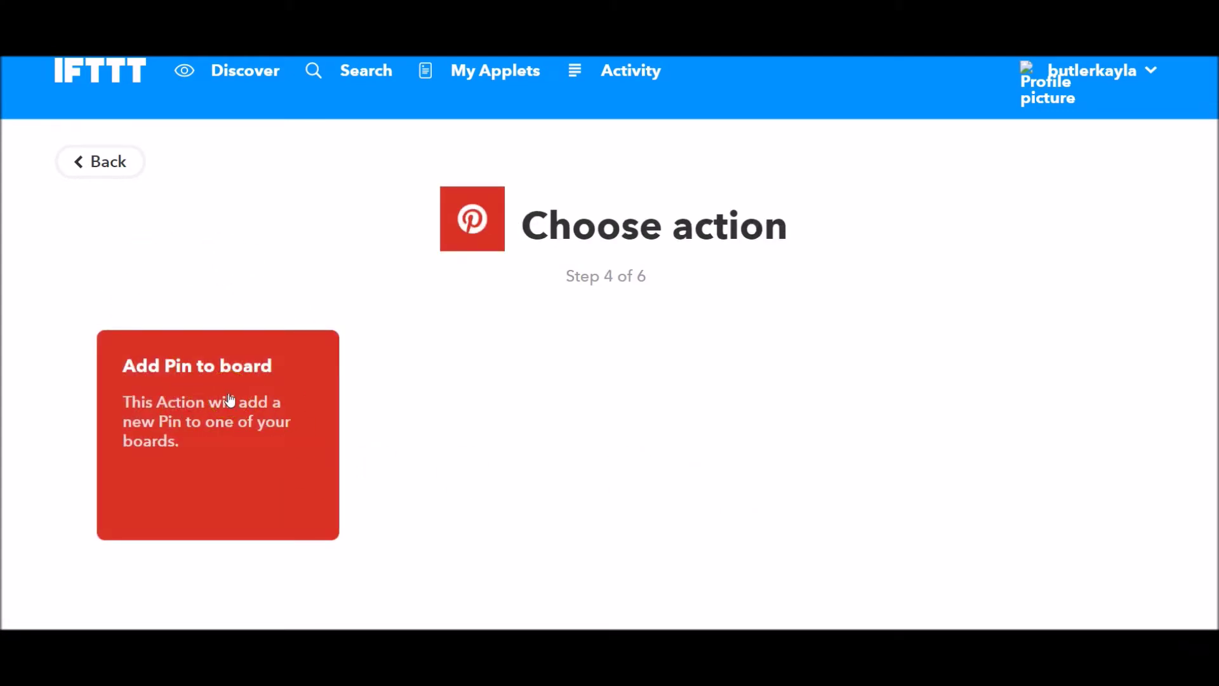
left_click(230, 400)
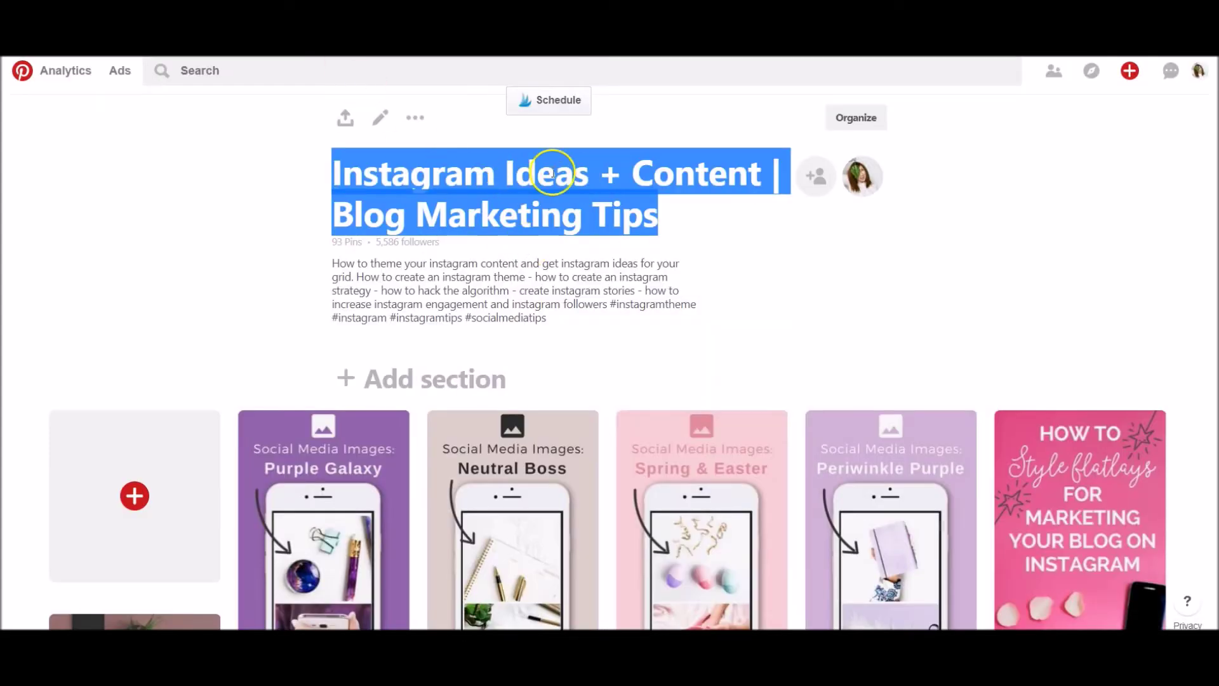
Step: Copy the board title from Pinterest and enter "Instagram Ideas + Content | Blog Marketing Tips" as the board name in the IFTTT action
right_click(616, 203)
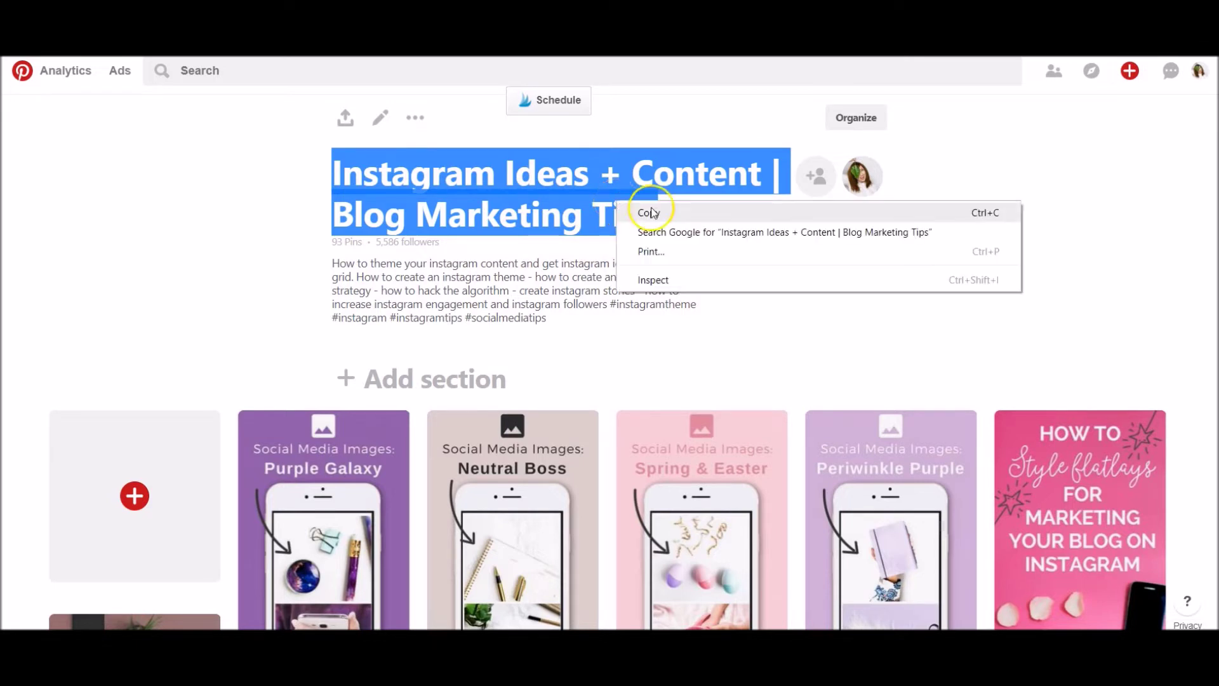
left_click(651, 209)
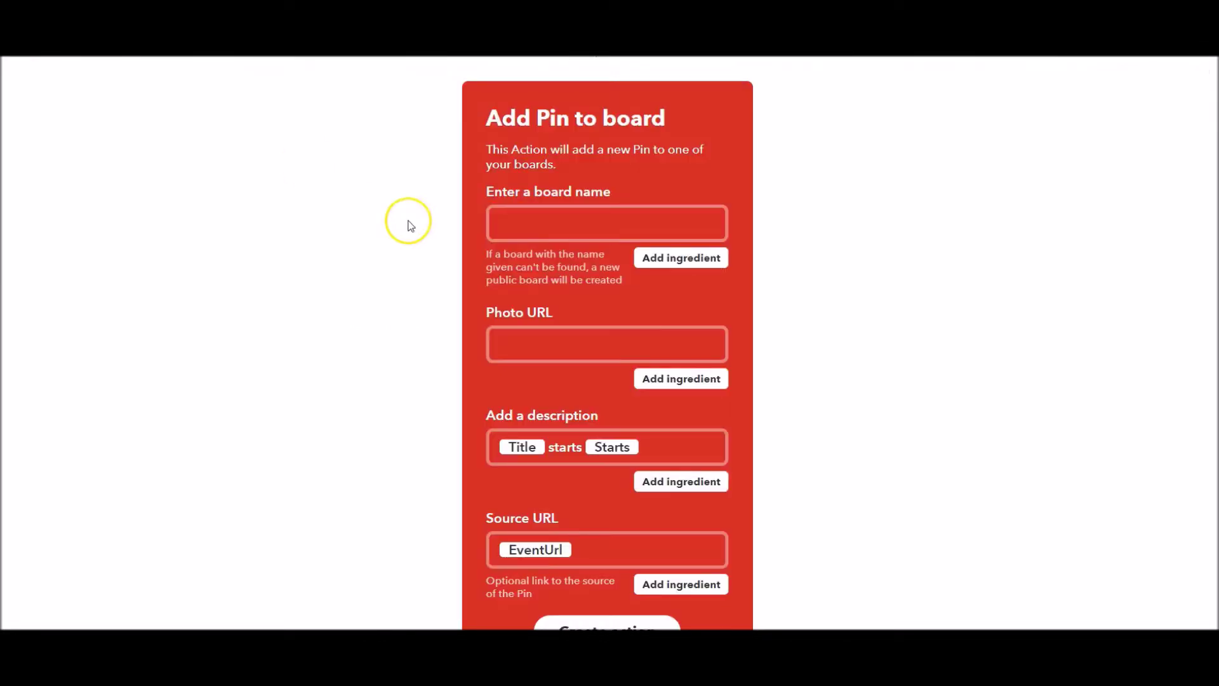
left_click(552, 209)
type("Instagram Ideas + Content | Blog Marketing Tips")
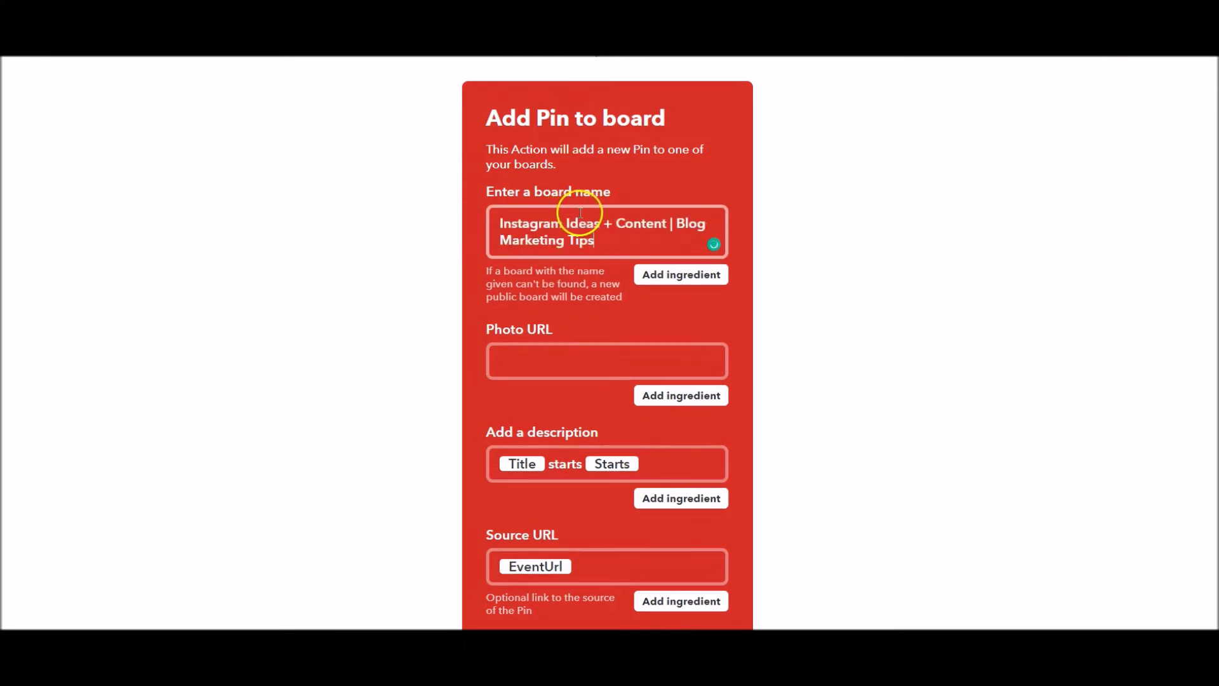
Step: Check the location field of the "Instagram eBook Pin" event in Google Calendar and set the IFTTT action's Photo URL to the Where ingredient
left_click(597, 365)
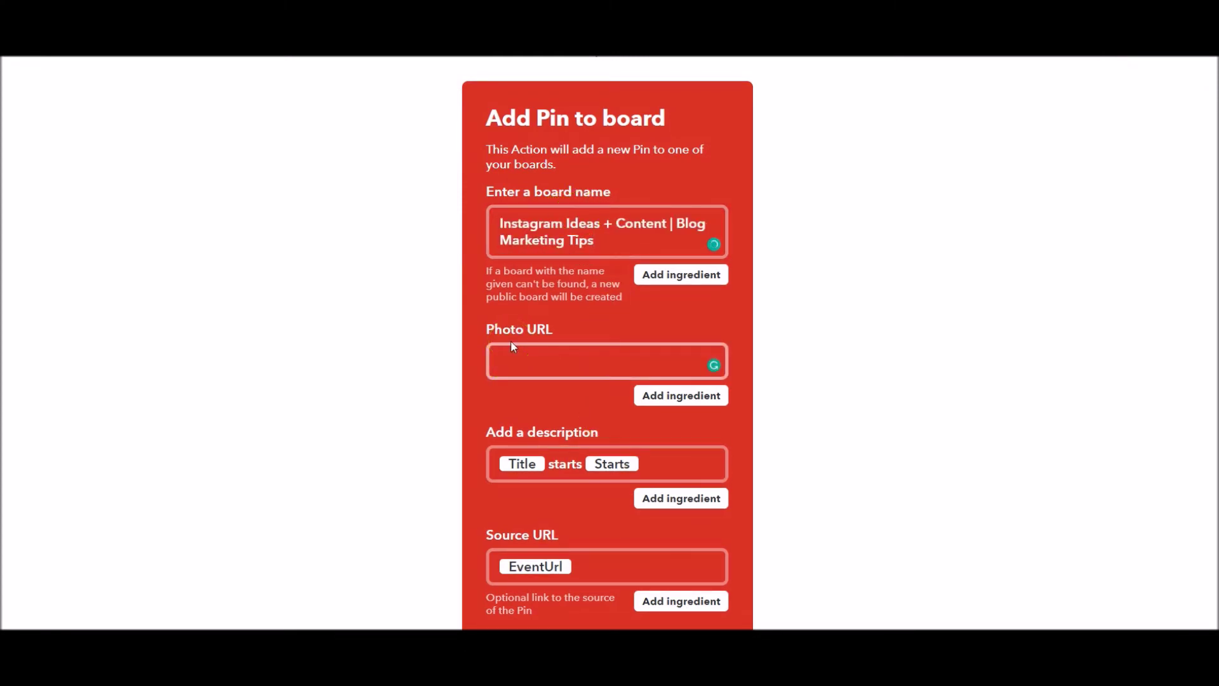
left_click(519, 330)
left_click(596, 348)
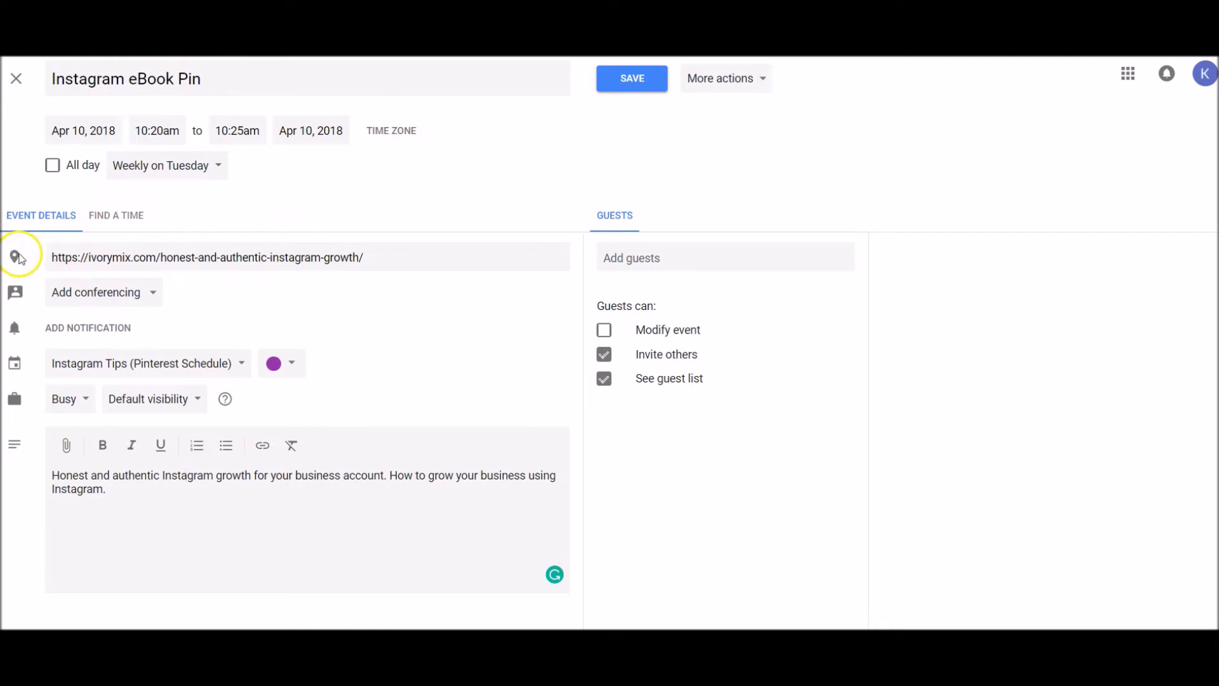
left_click(253, 256)
triple_click(259, 254)
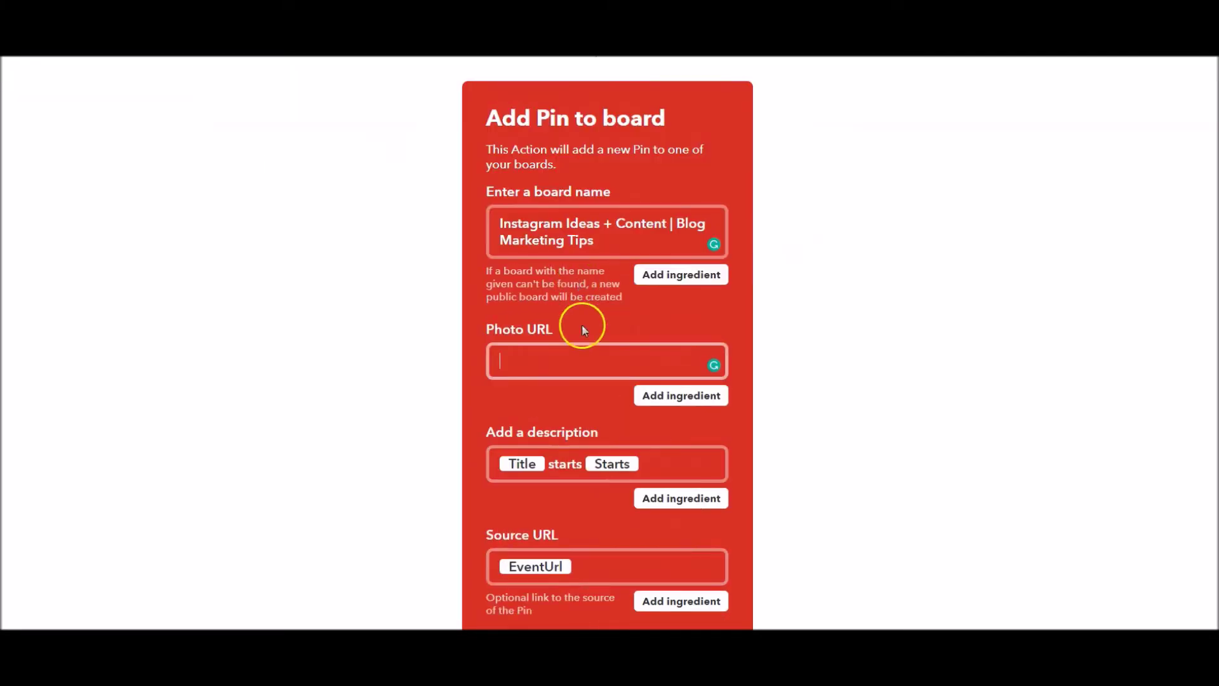
left_click(654, 399)
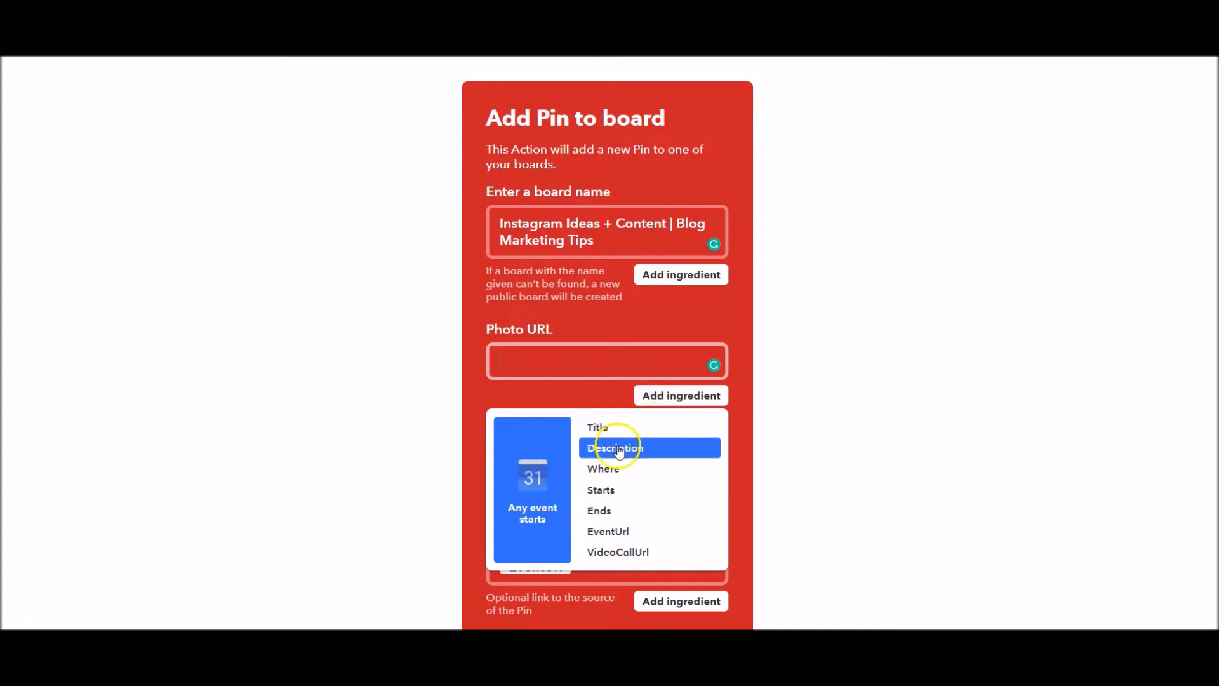
left_click(607, 473)
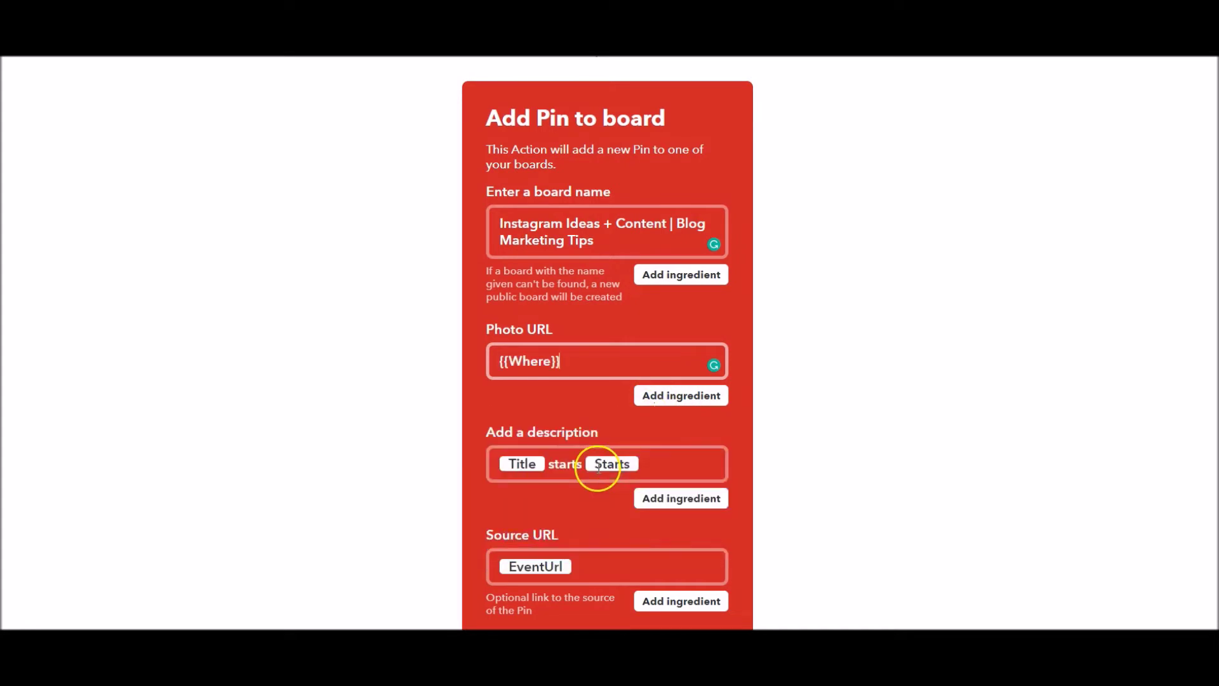
Step: Replace the default content of the action's pin description with the Description ingredient
scroll(605, 270, "down", 3)
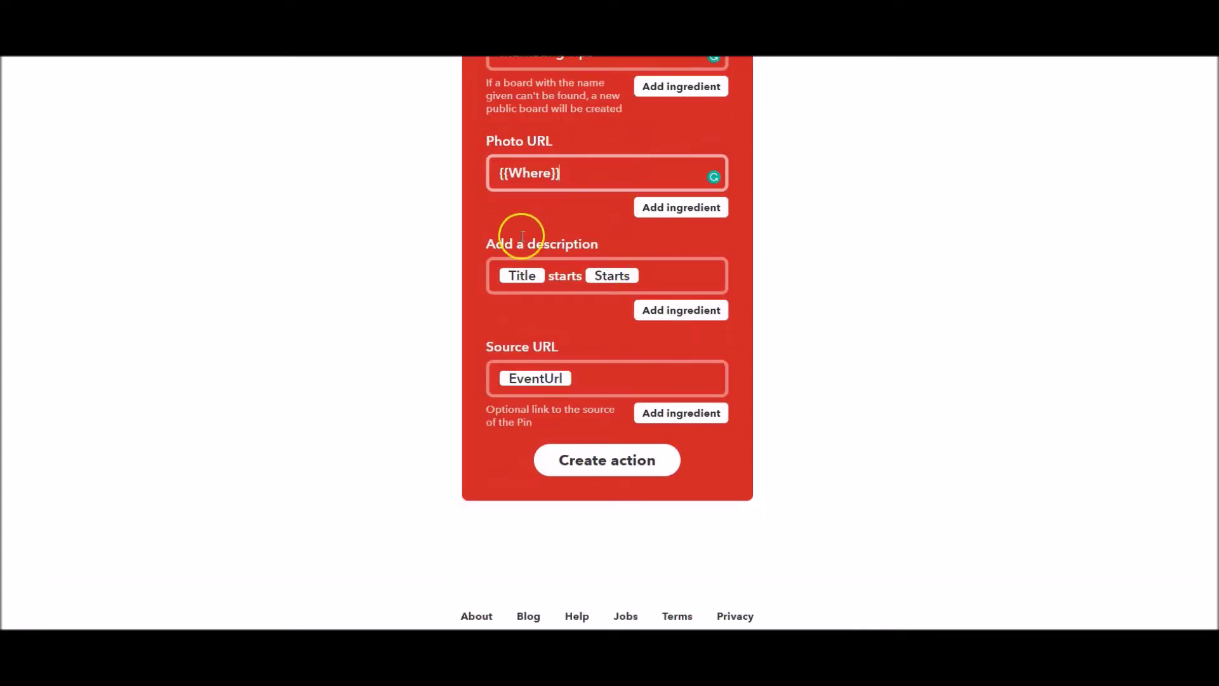
left_click(680, 275)
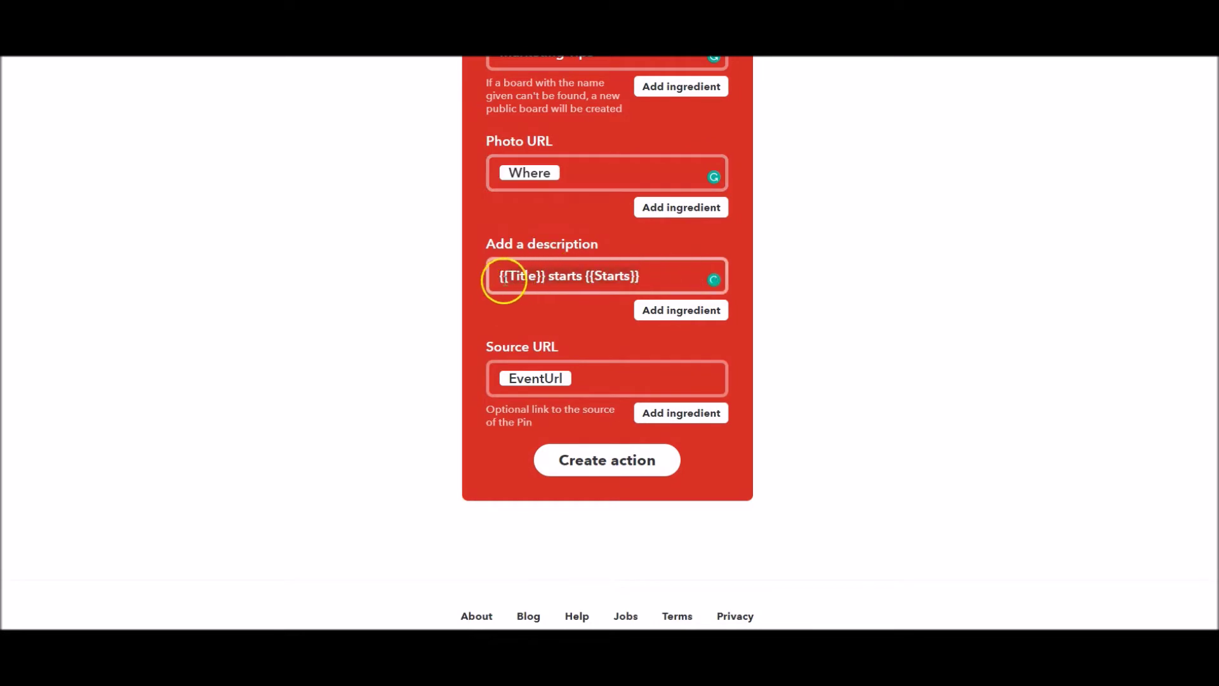
key("ctrl+a")
key("BackSpace")
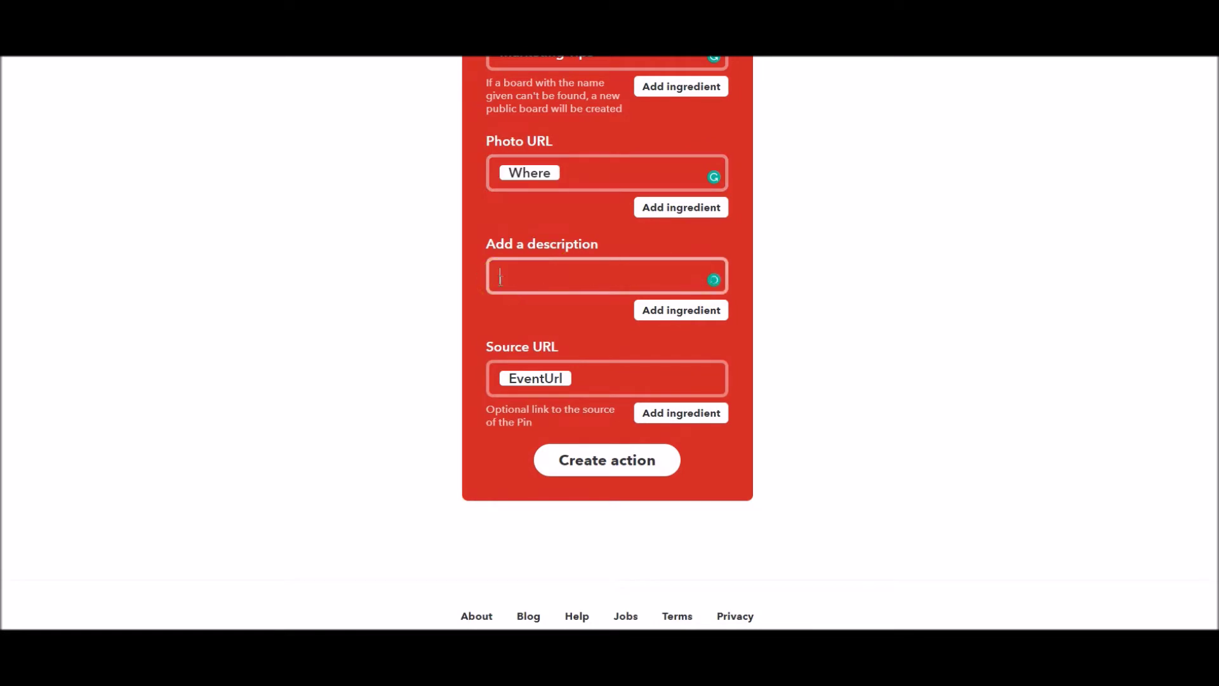
left_click(683, 315)
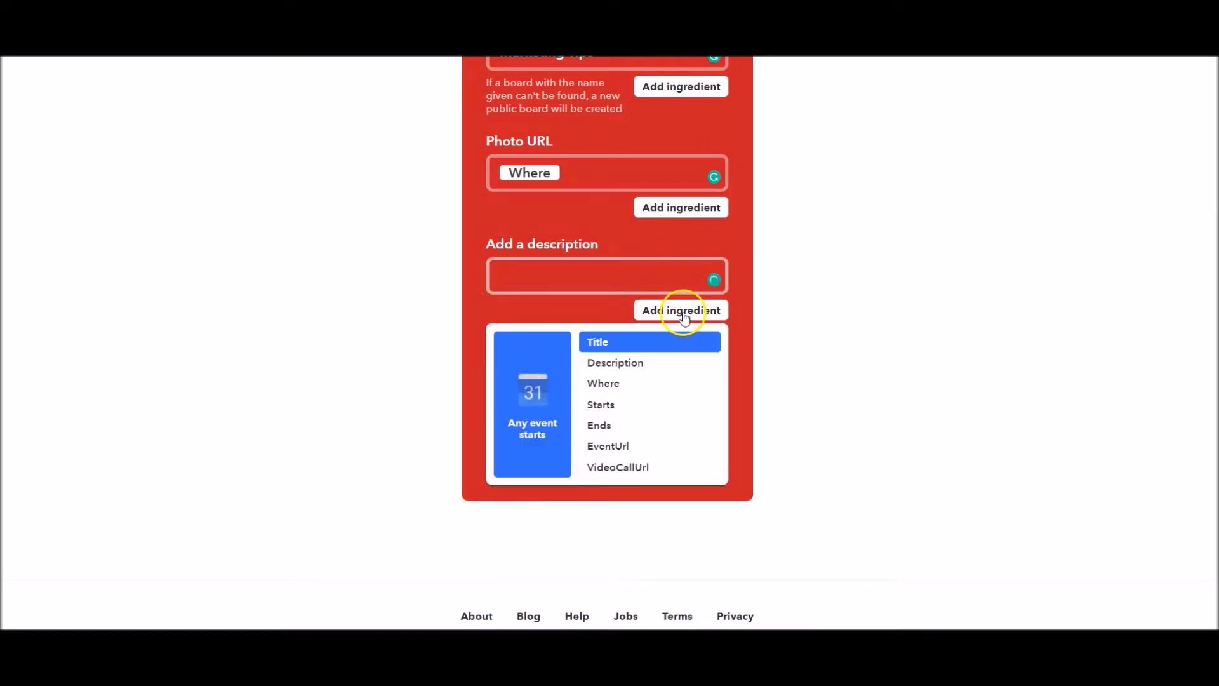
left_click(617, 365)
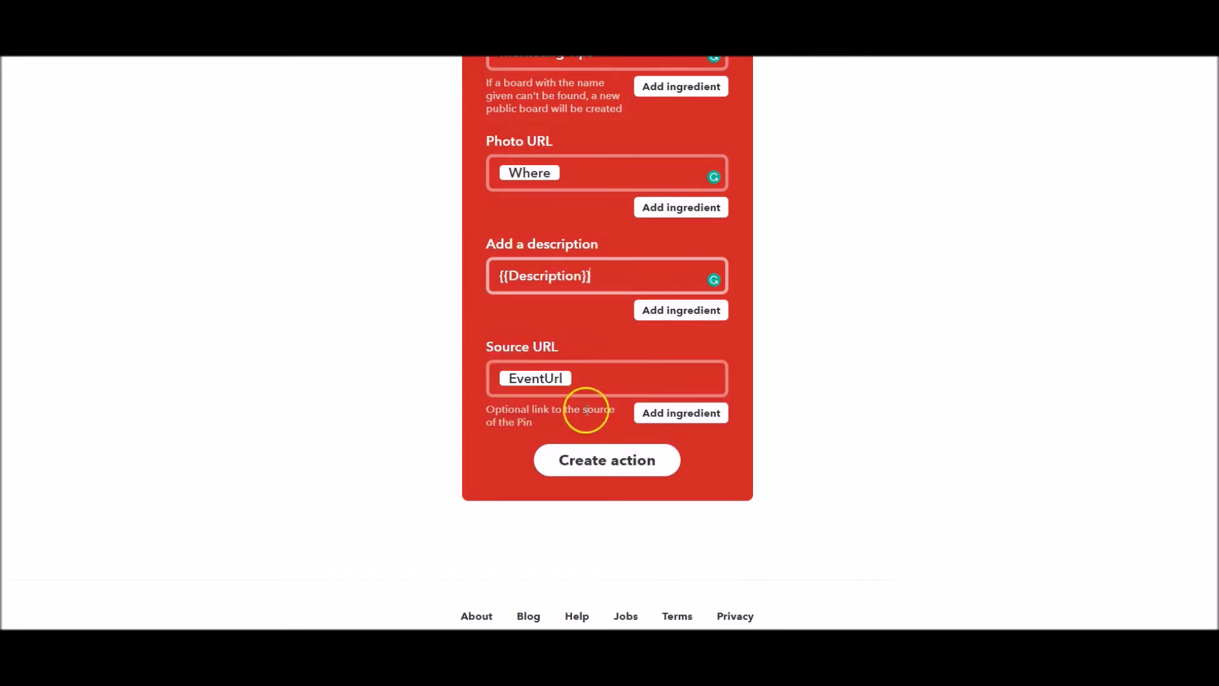
Step: Replace the EventUrl ingredient in the action's Source URL with the Where ingredient
left_click(588, 379)
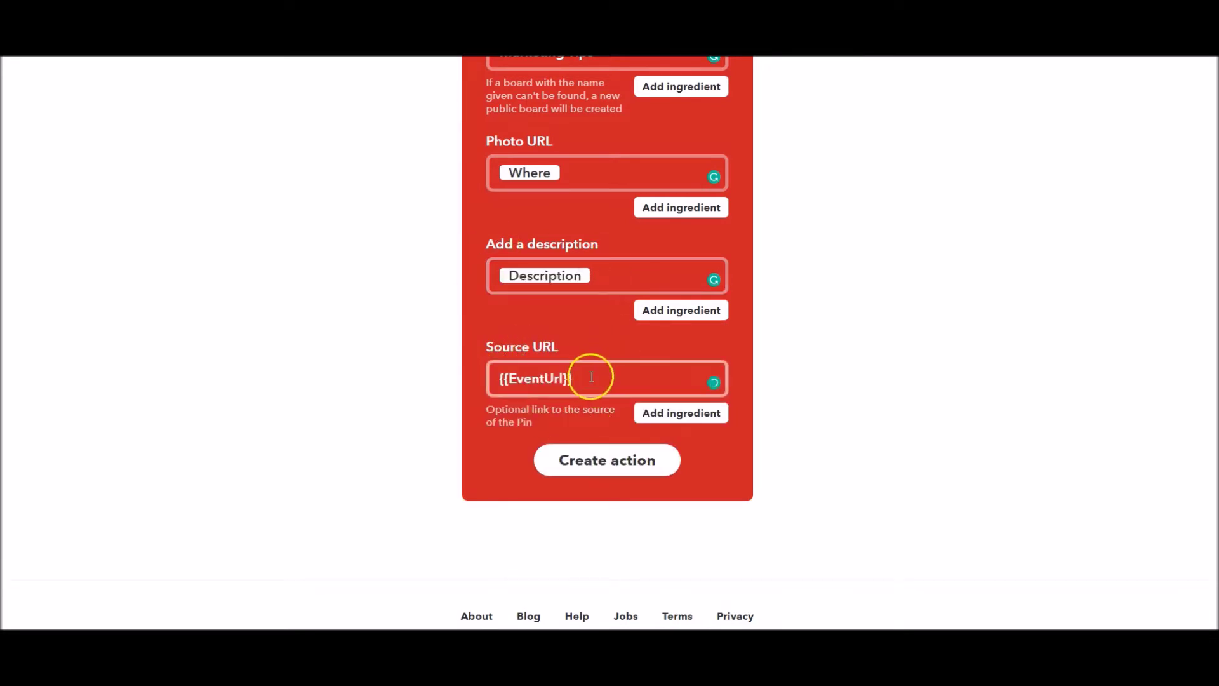
key("ctrl+a")
key("BackSpace")
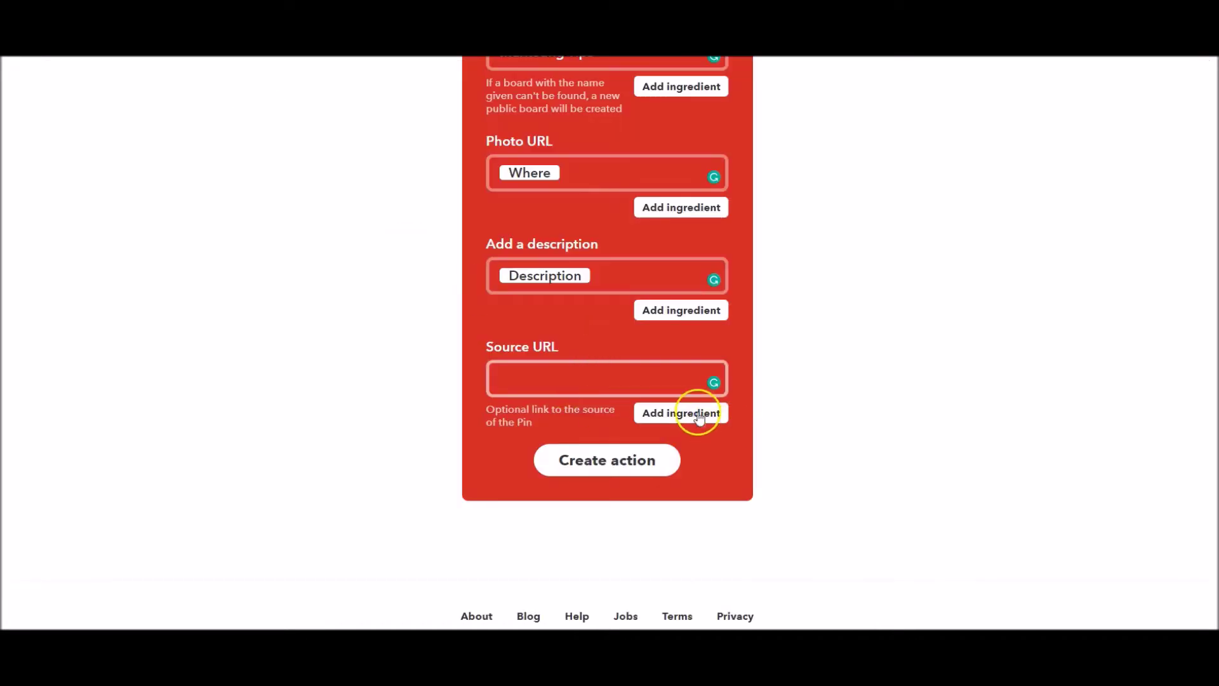
left_click(698, 413)
left_click(605, 492)
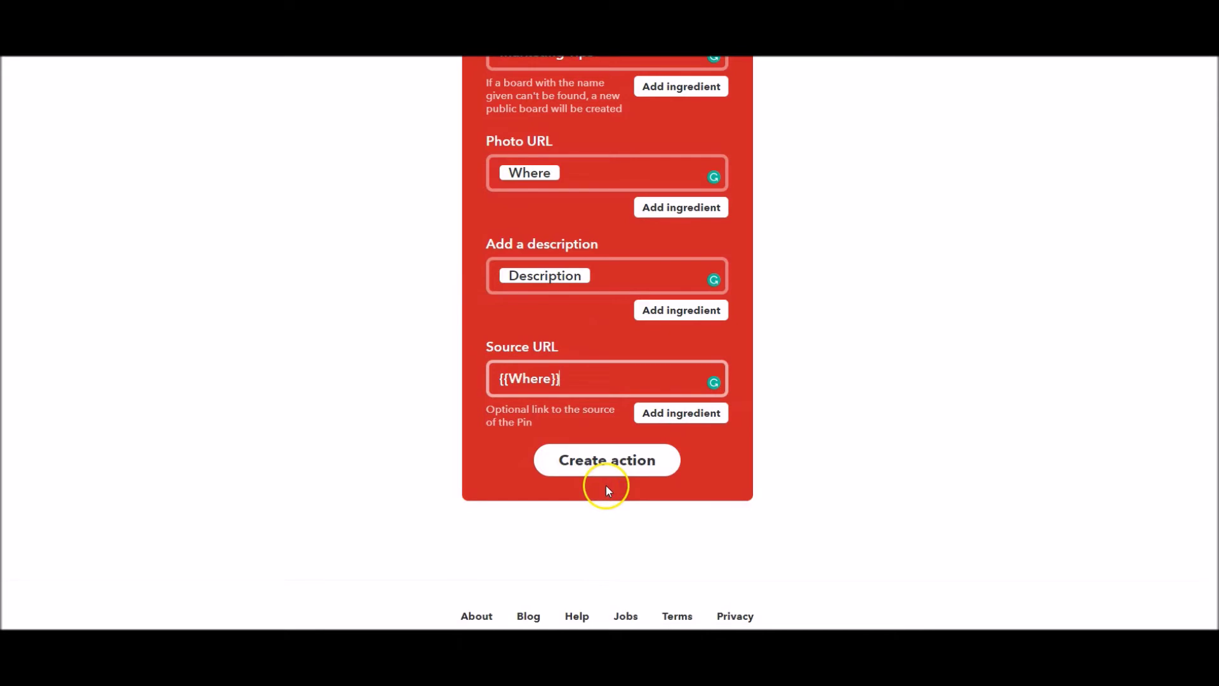
Step: Create the Pinterest action, review the applet summary, and finish the applet
left_click(591, 467)
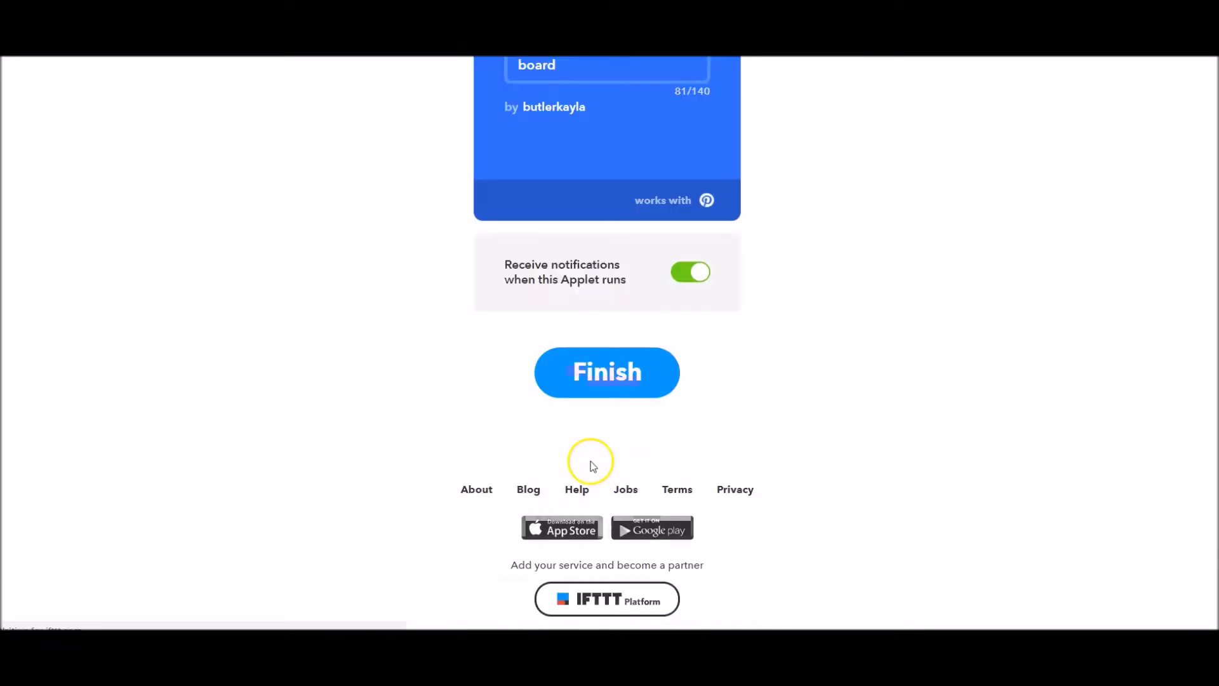
scroll(593, 465, "up", 5)
scroll(597, 465, "down", 3)
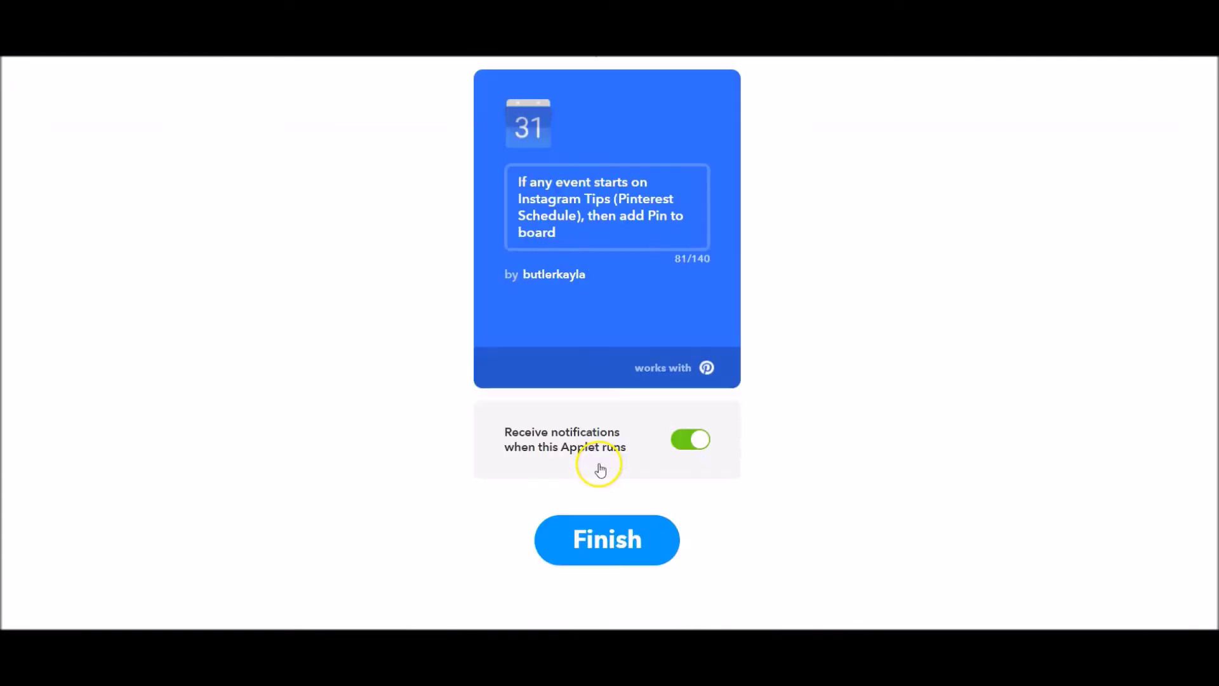
left_click(606, 551)
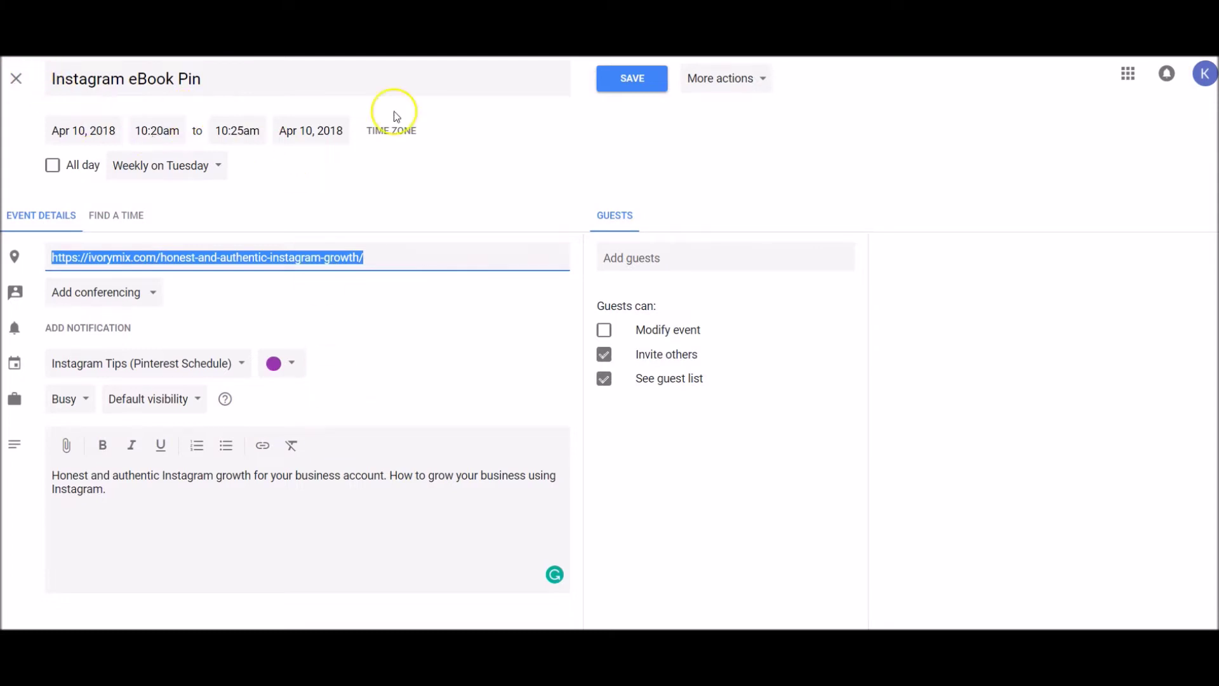
Step: In Google Calendar, close the open event and start a new event on Apr 10, 2018 titled "Instagram eBook"
left_click(17, 79)
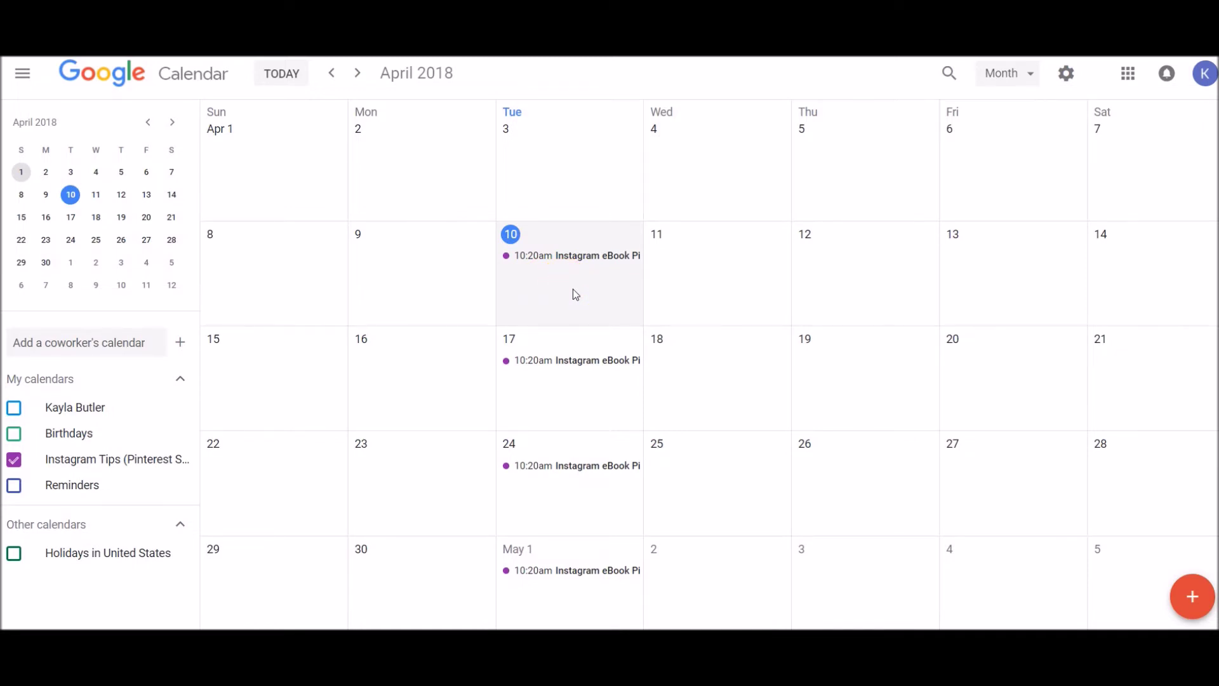
left_click(543, 296)
left_click(545, 299)
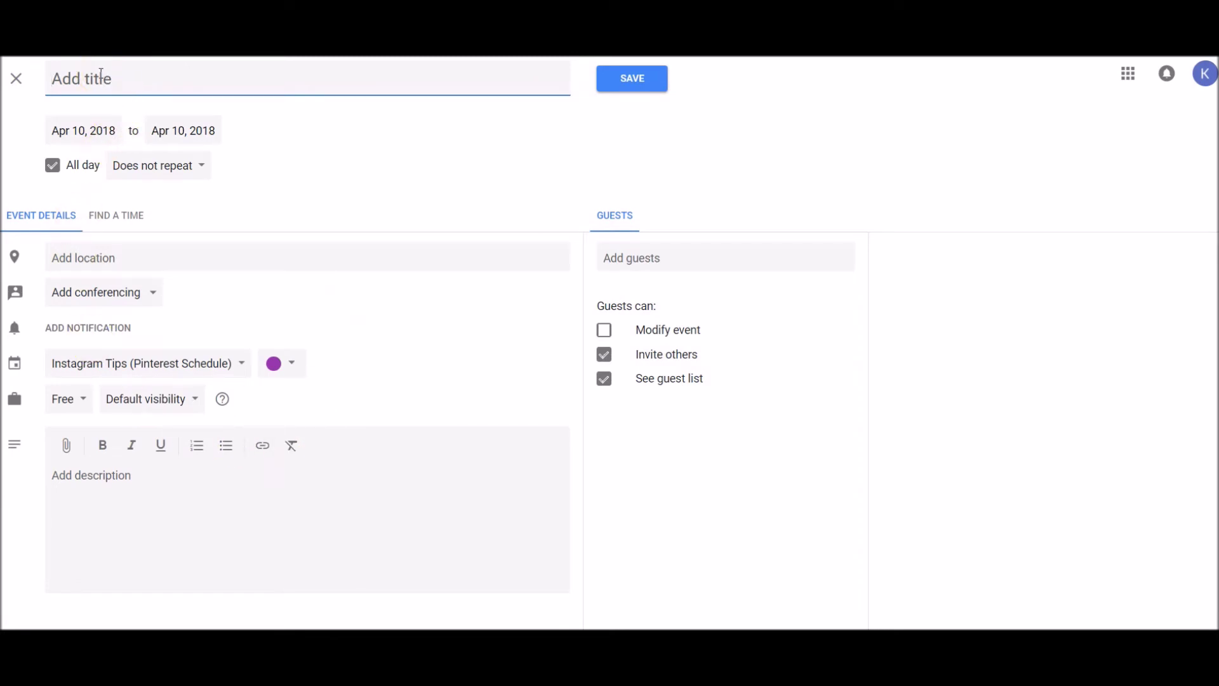
type("Instagram eBook")
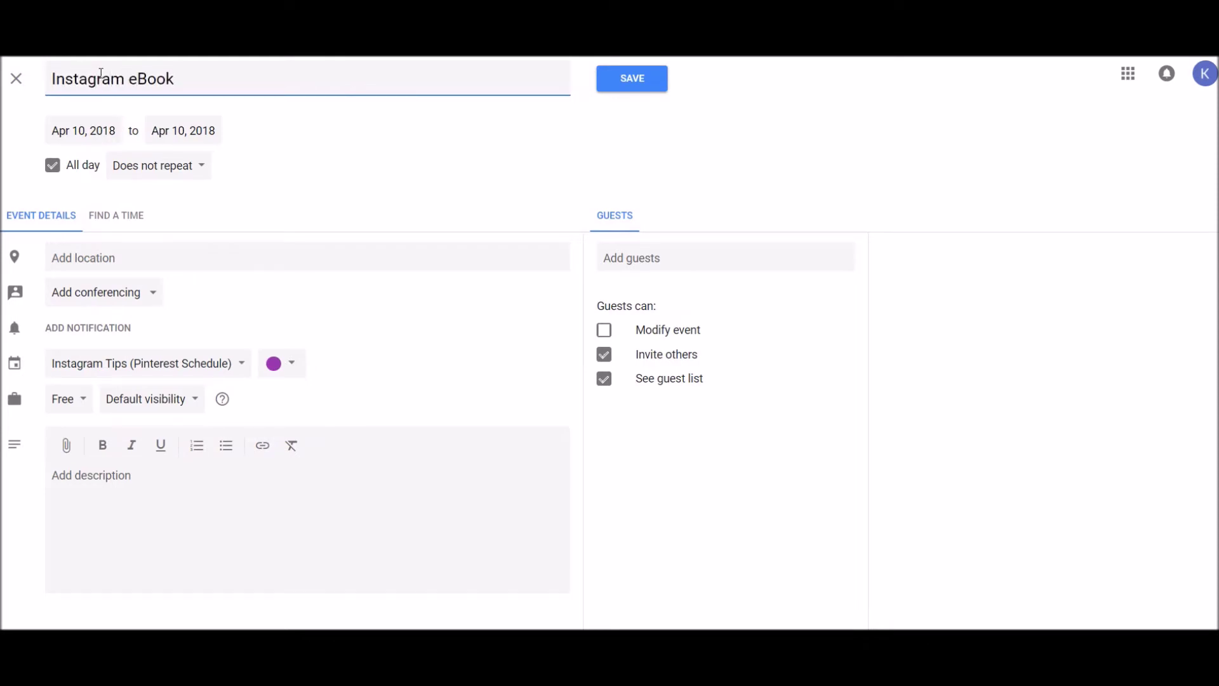
Step: Make the new event repeat daily, turn off its all-day setting, and schedule it from 10:30am to 10:35am
left_click(132, 174)
left_click(127, 194)
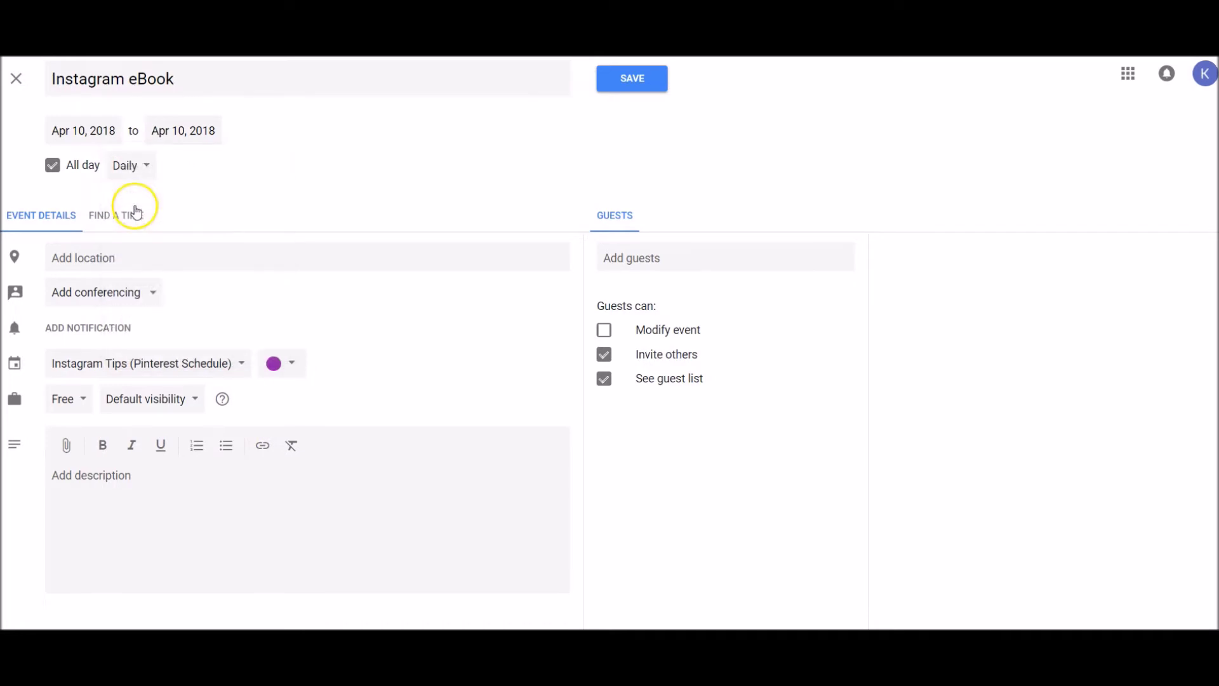
left_click(51, 166)
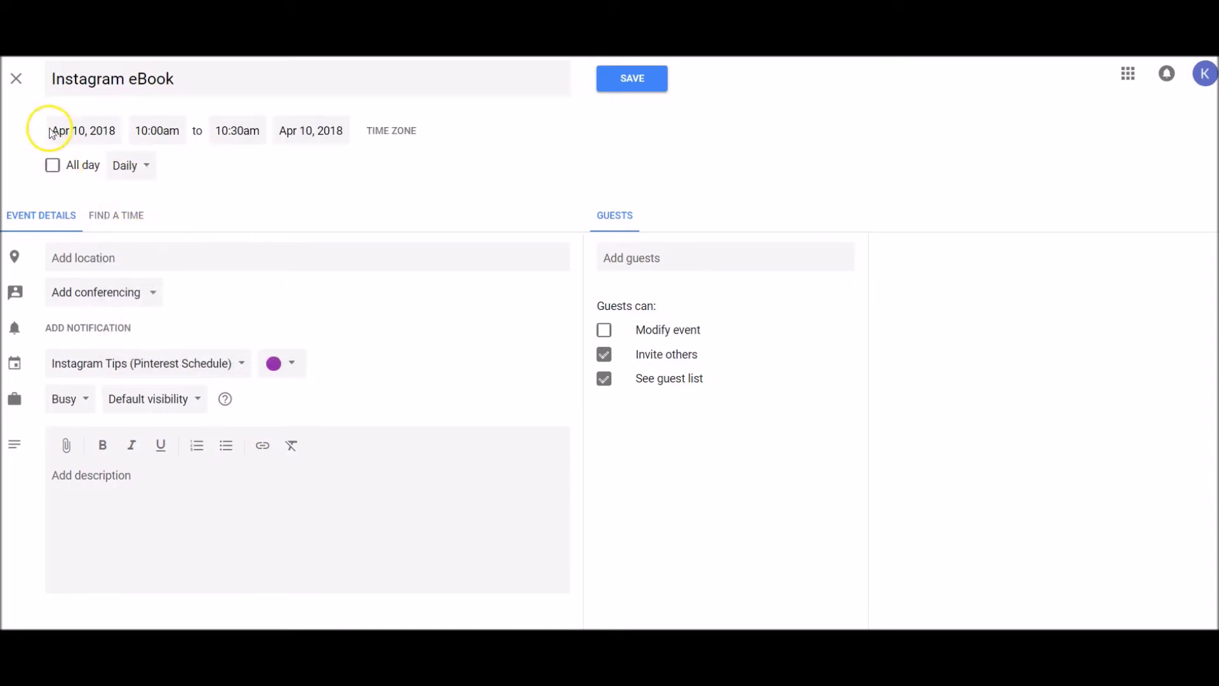
left_click(155, 131)
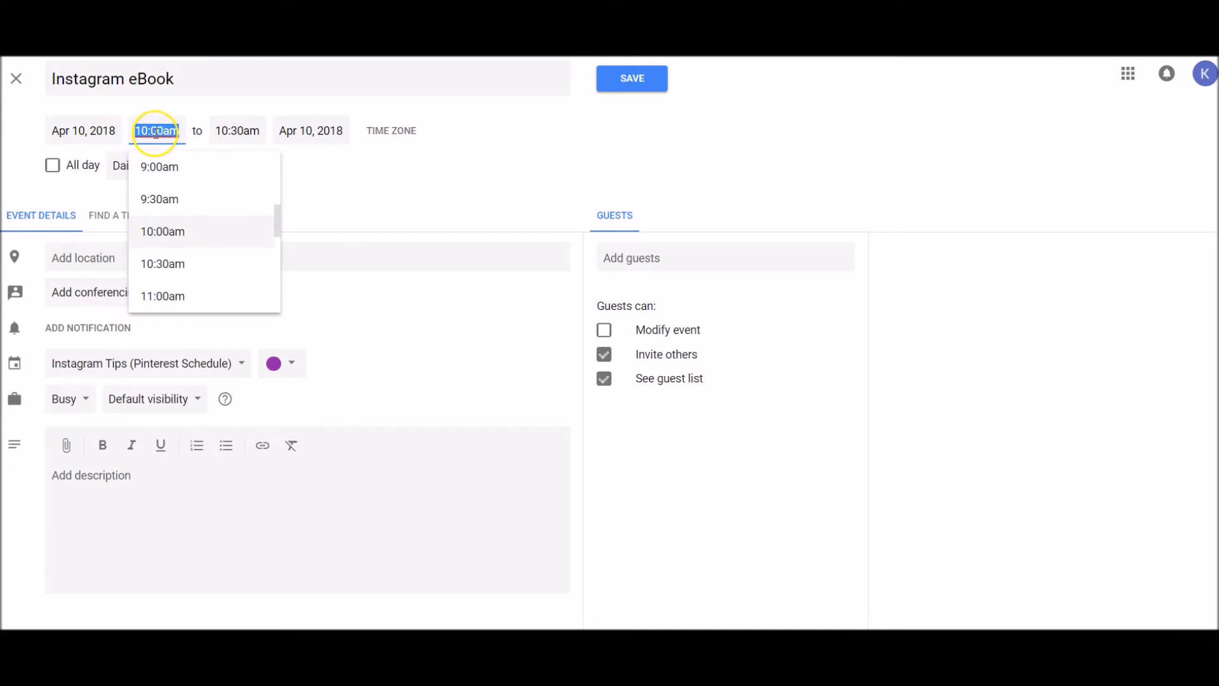
type("3")
left_click(237, 131)
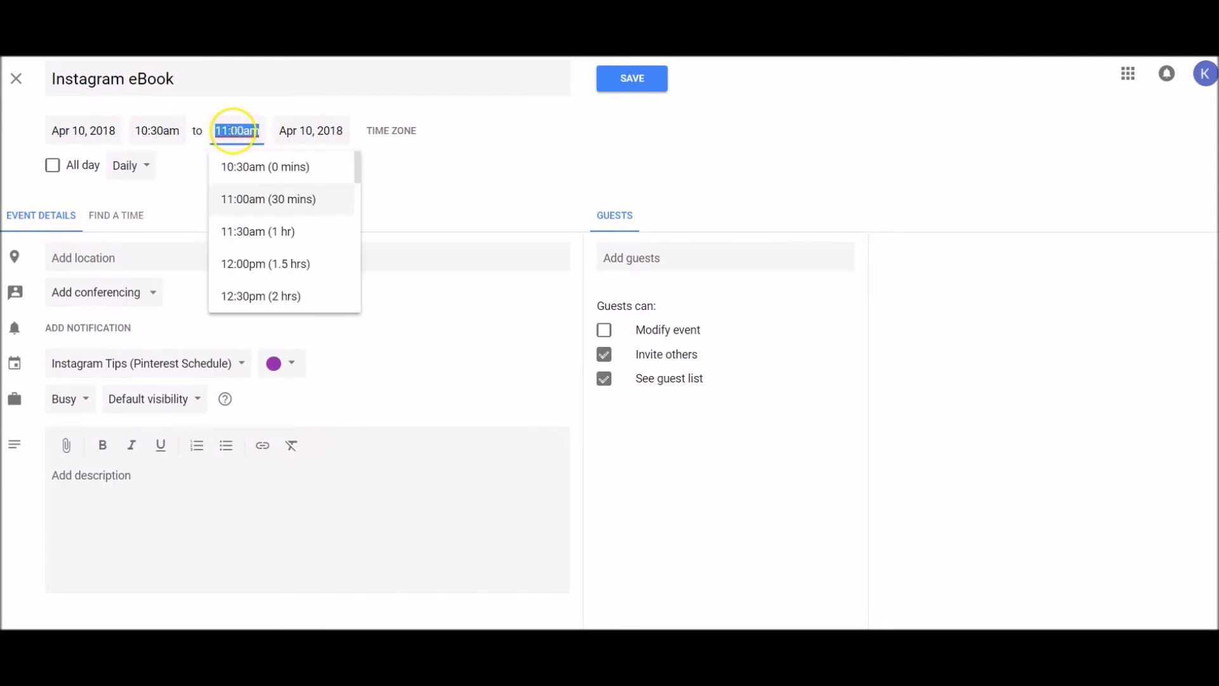
type("10:35")
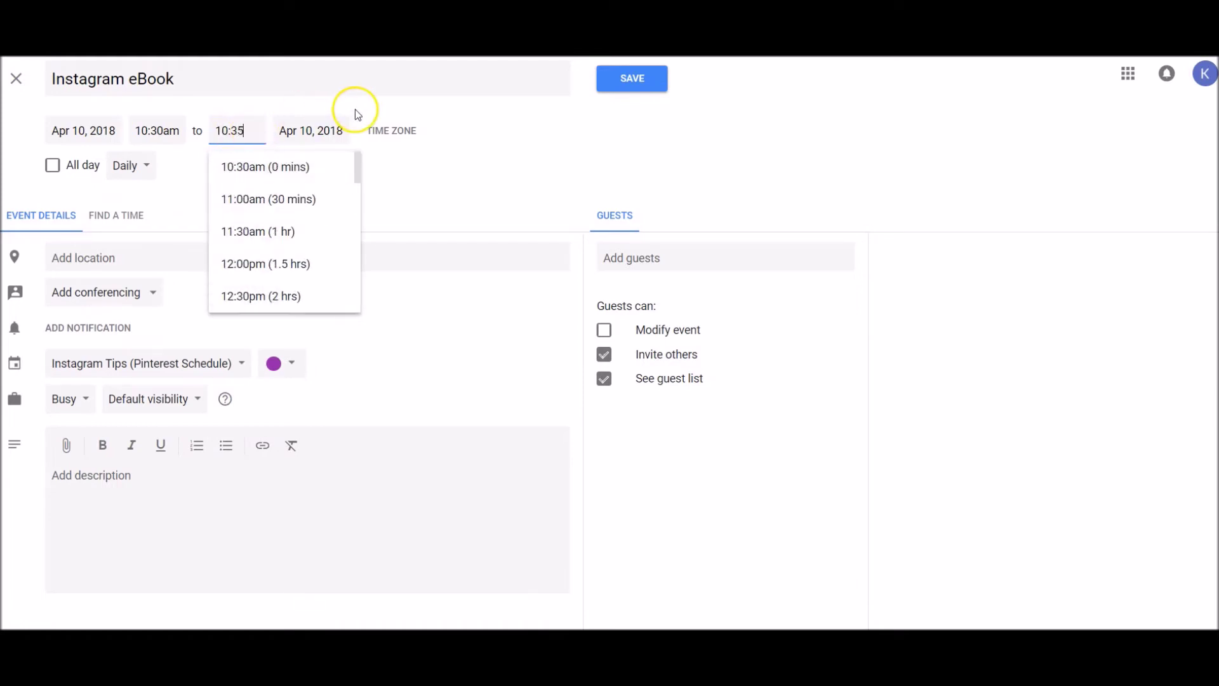
left_click(400, 158)
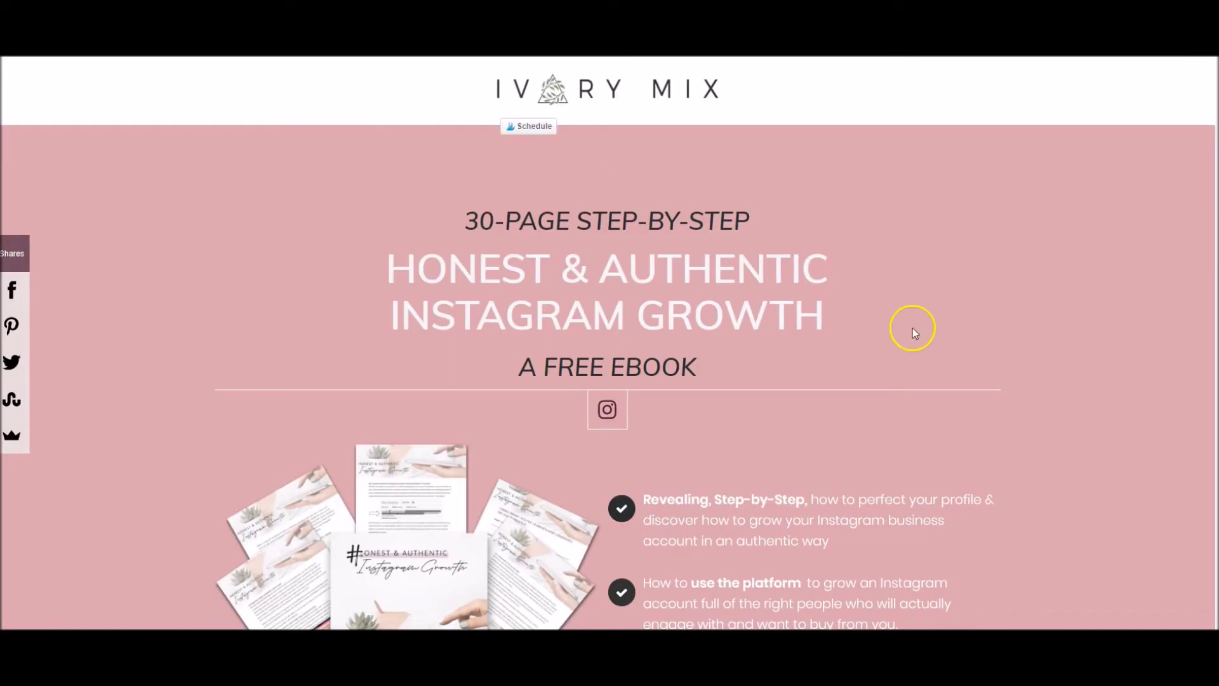
scroll(1069, 372, "down", 5)
scroll(1072, 375, "down", 5)
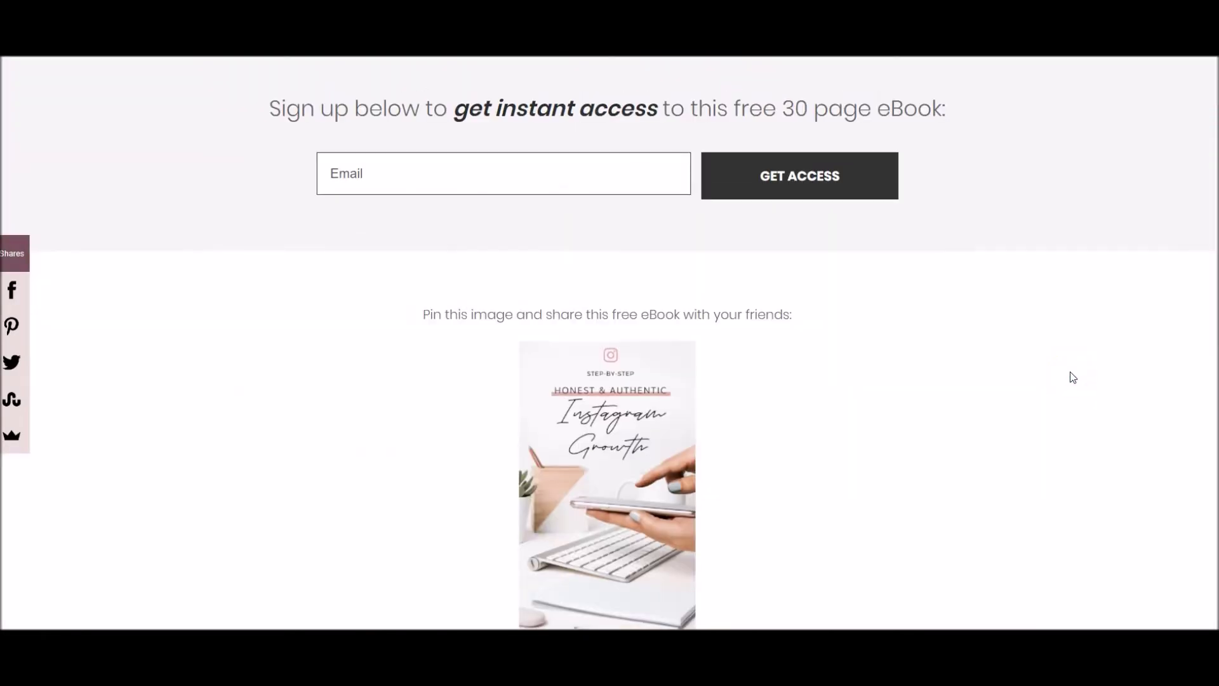
scroll(944, 294, "up", 10)
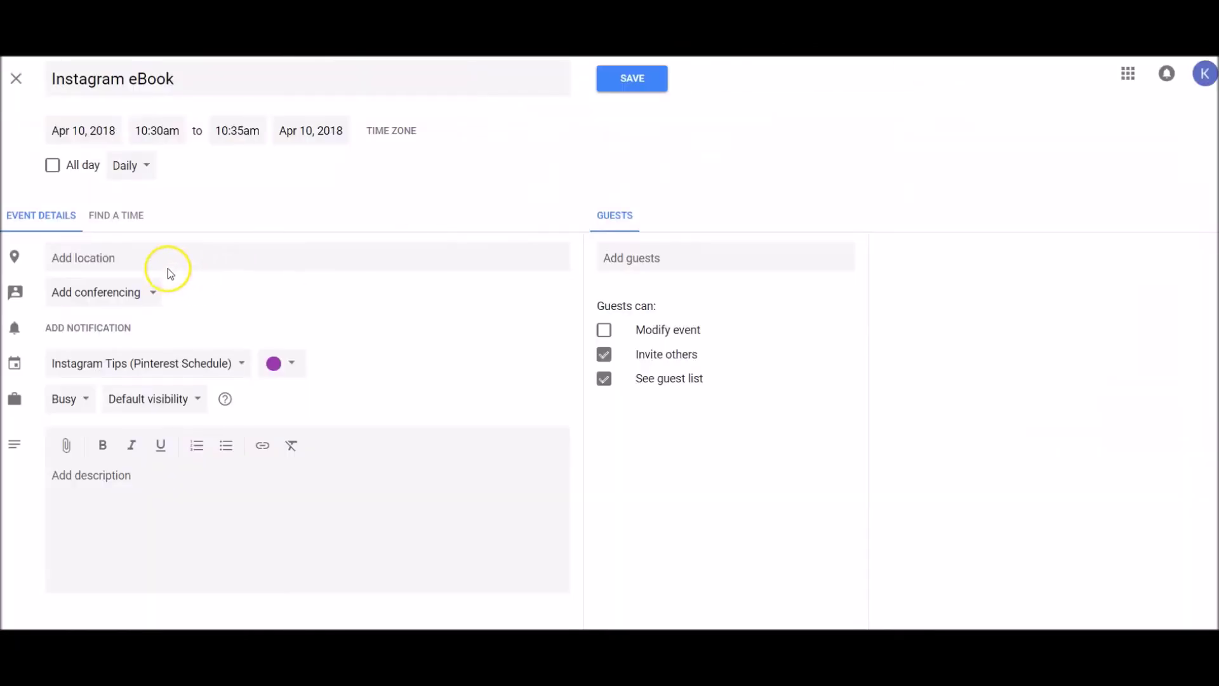
left_click(155, 256)
right_click(157, 257)
left_click(212, 355)
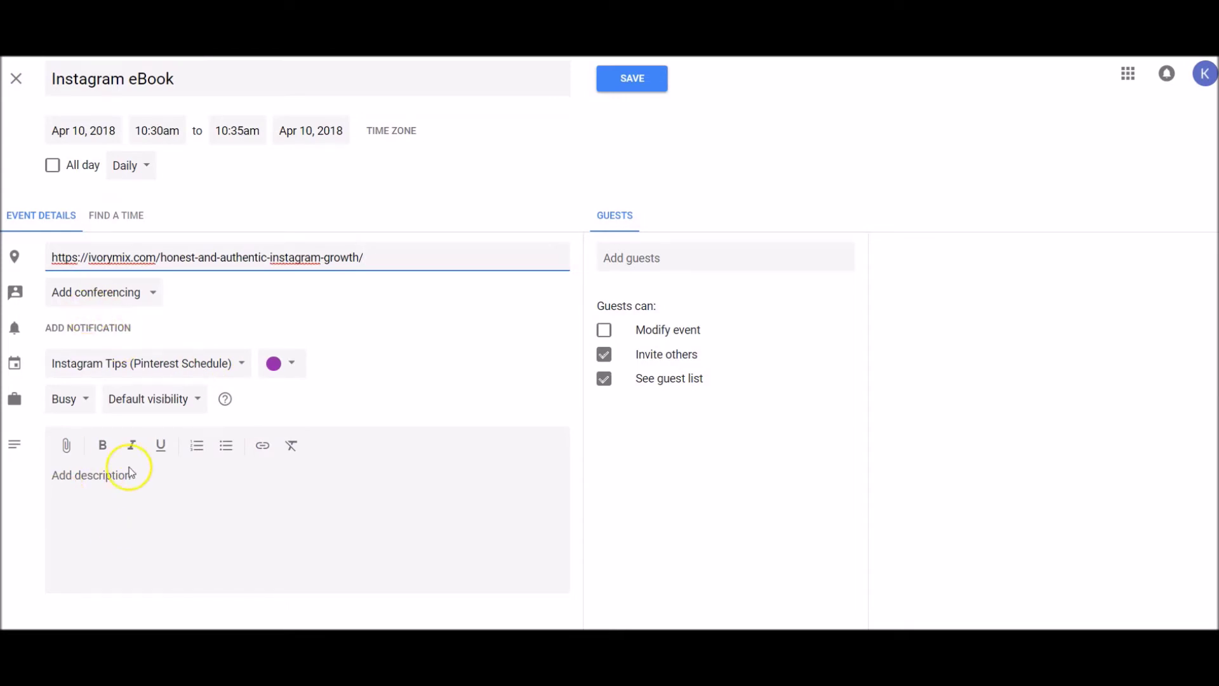
Step: Describe the event as "Honest and authentic Instagram growth for your business account. How to grow your business using Instagram.", copied from its Pinterest pin, and save
left_click(180, 480)
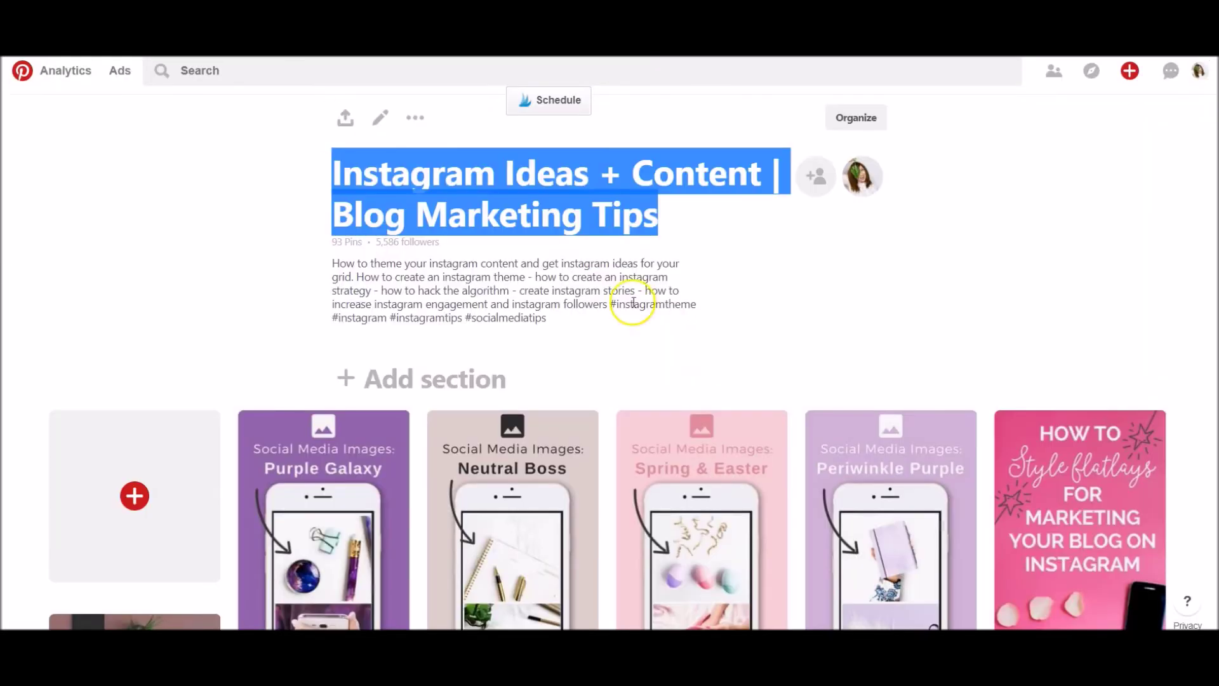
scroll(821, 254, "down", 10)
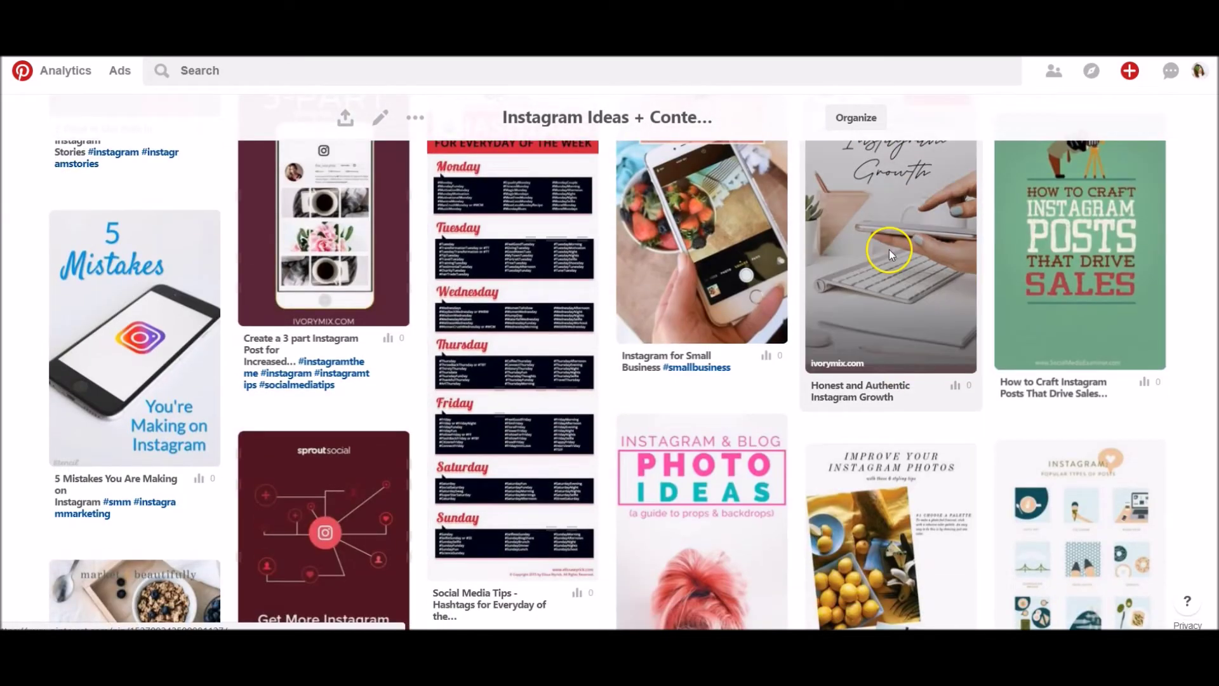
left_click(844, 251)
left_click_drag(854, 514, 701, 473)
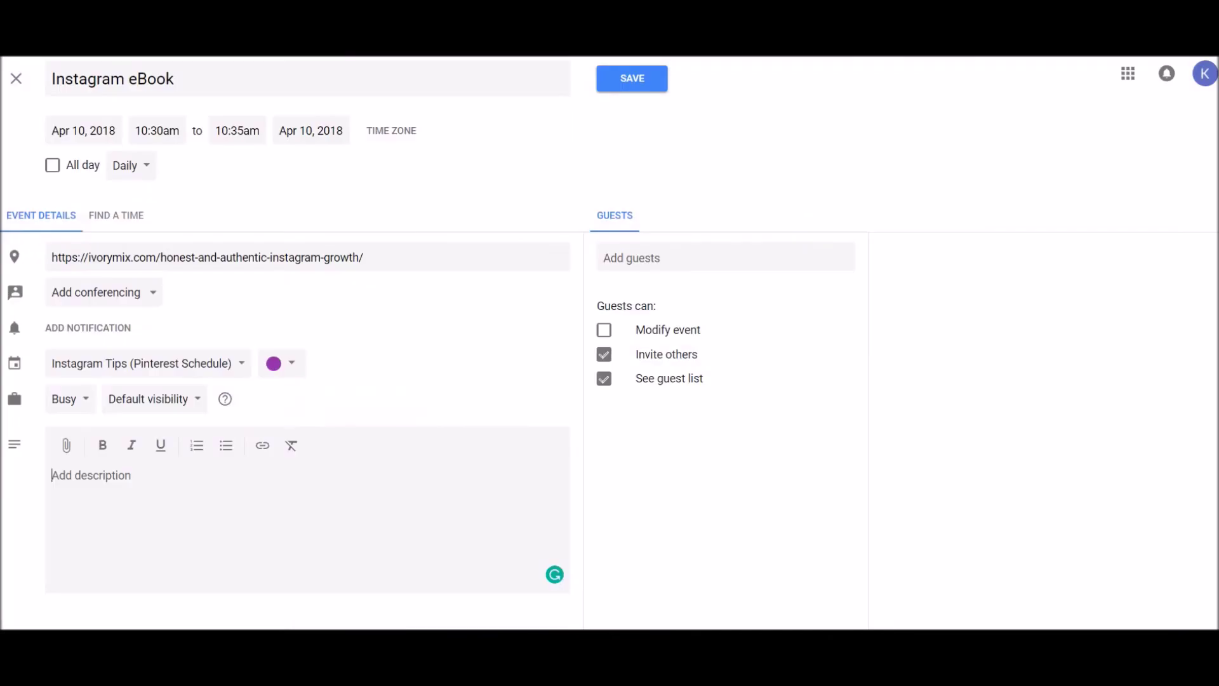
type("Honest and authentic Instagram growth for your business account. How to grow your business using Instagram.")
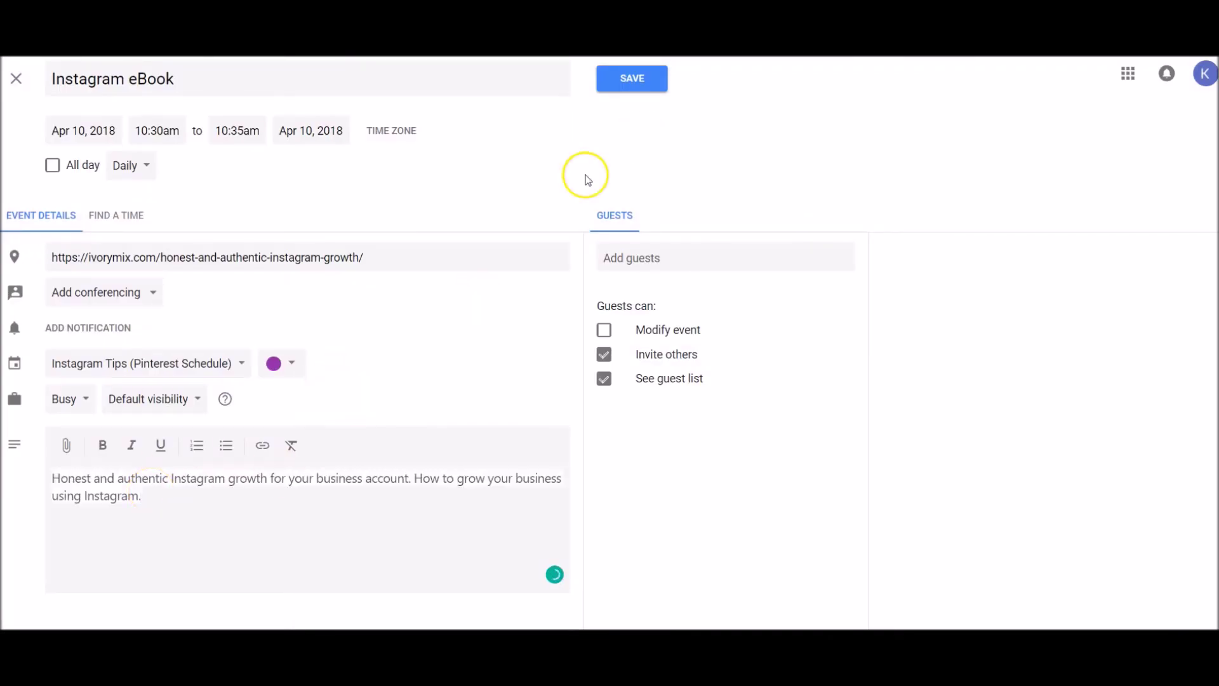
left_click(638, 82)
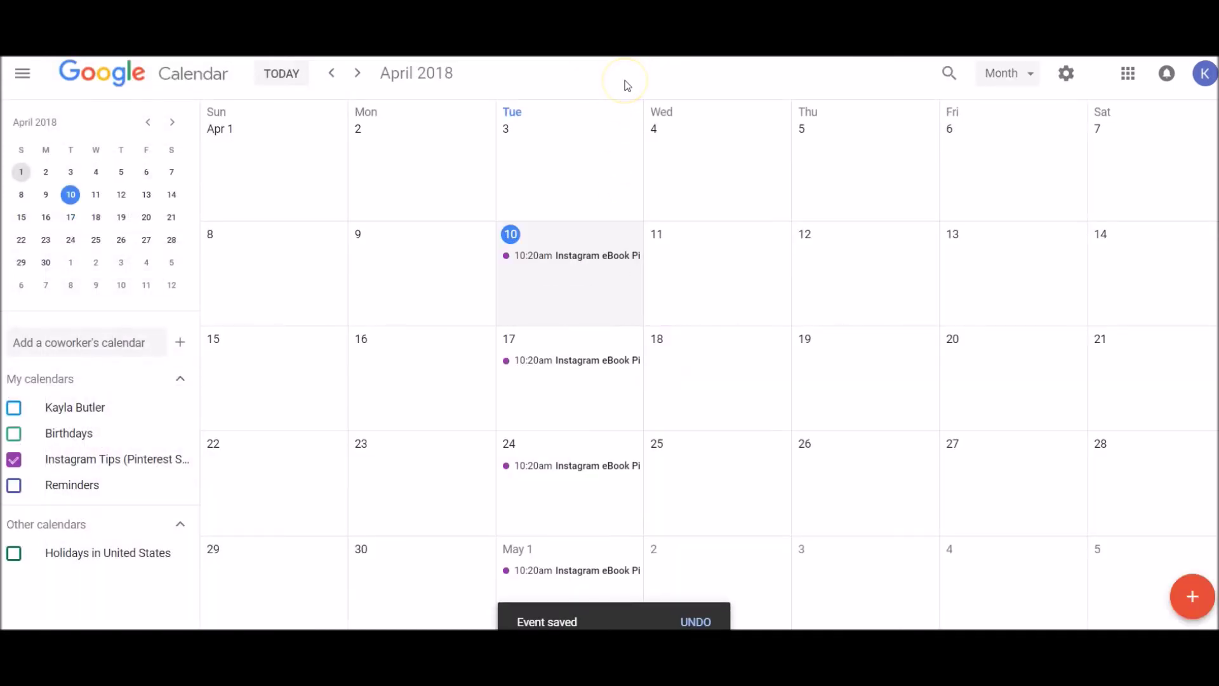
left_click(625, 90)
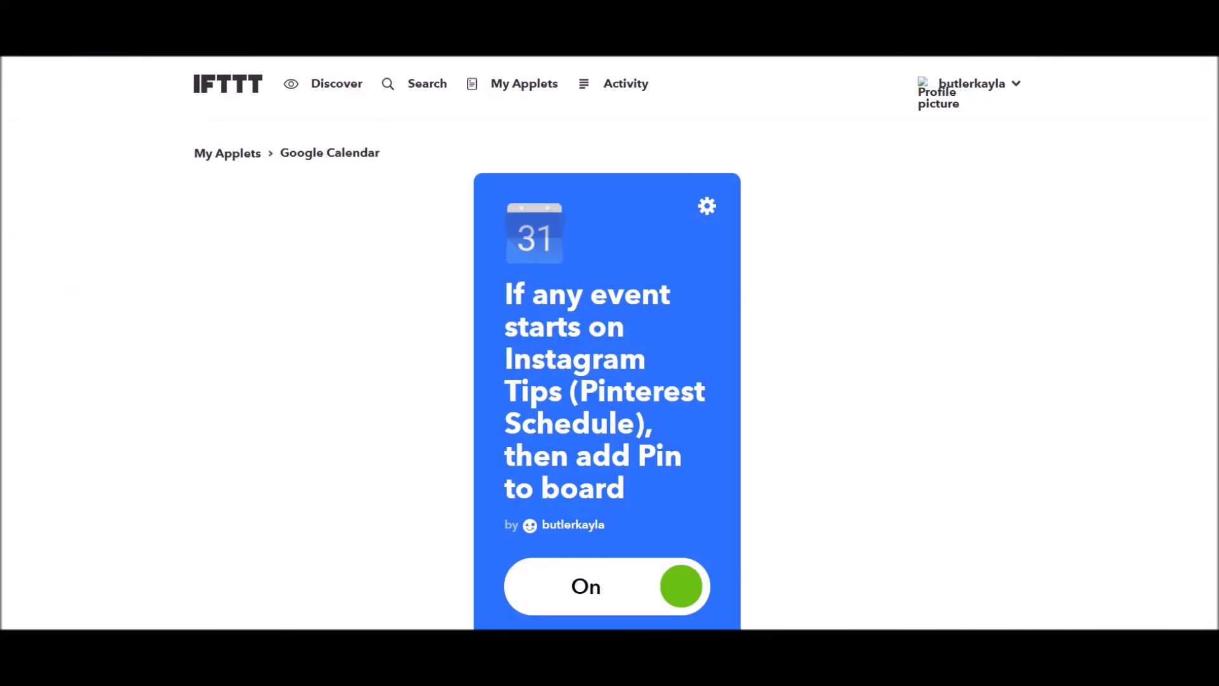
Step: Switch to IFTTT, review the finished Google Calendar to Pinterest applet, and return to the list of own applets
scroll(684, 293, "down", 3)
scroll(678, 330, "up", 3)
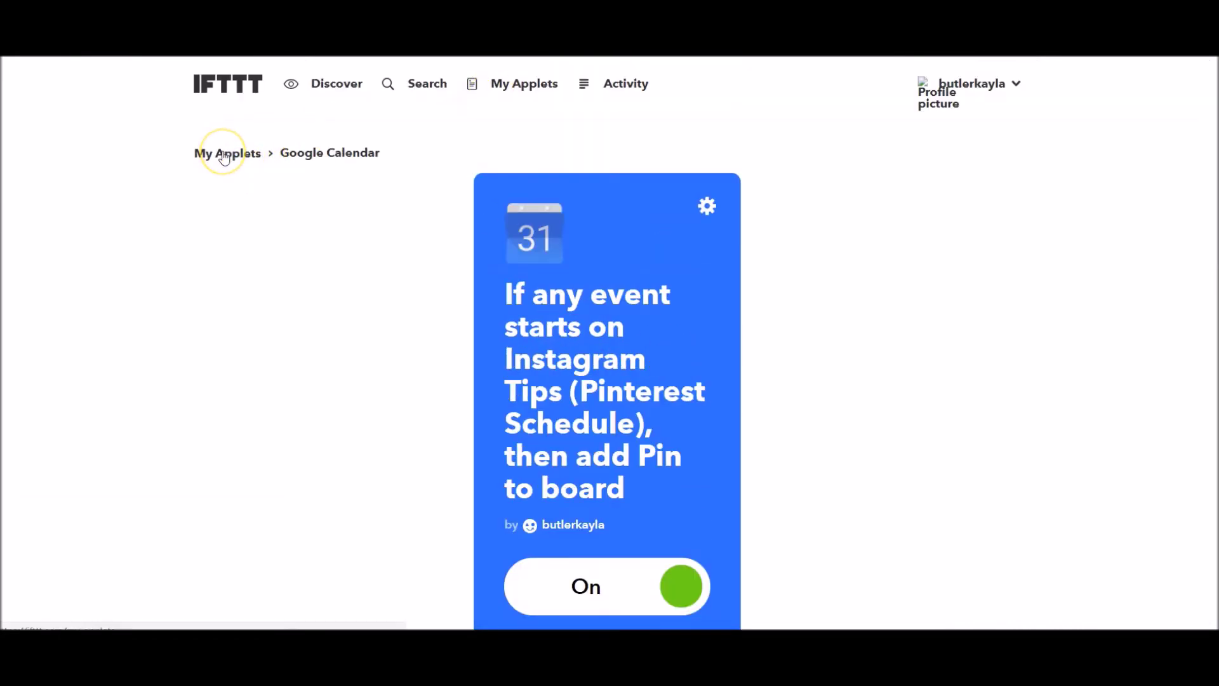
left_click(224, 158)
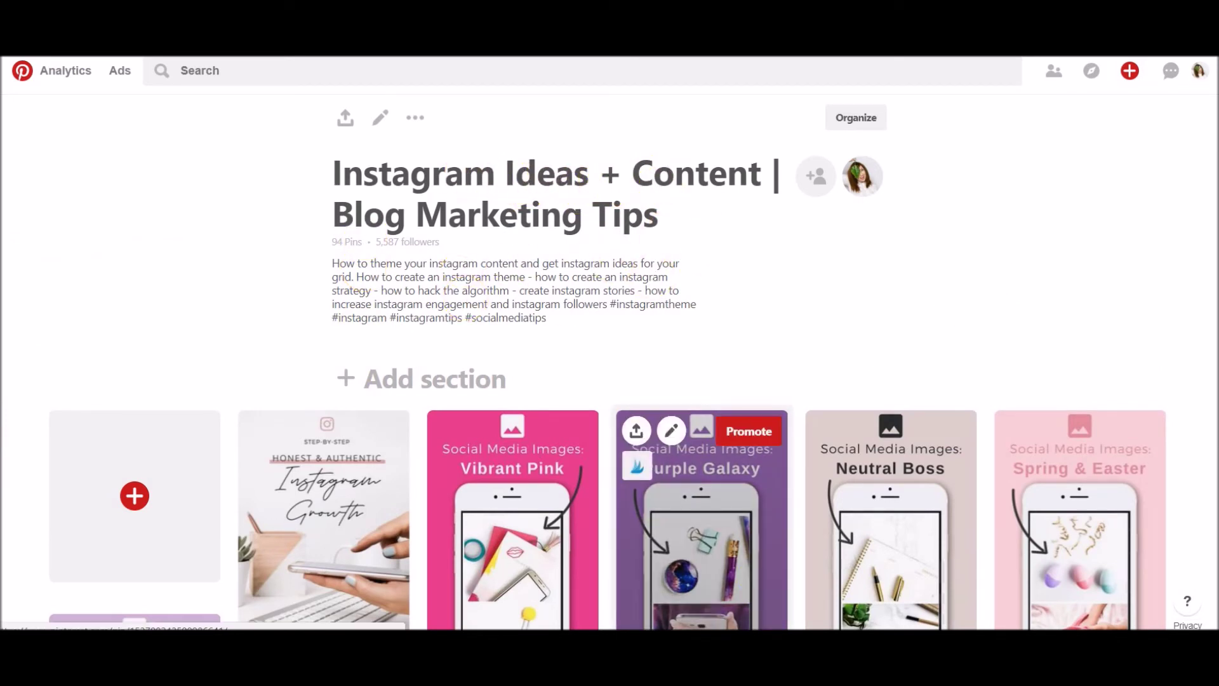
Step: Check the Pinterest board Instagram Ideas + Content | Blog Marketing Tips for the scheduled eBook pin and compare with the system clock
scroll(755, 625, "down", 1)
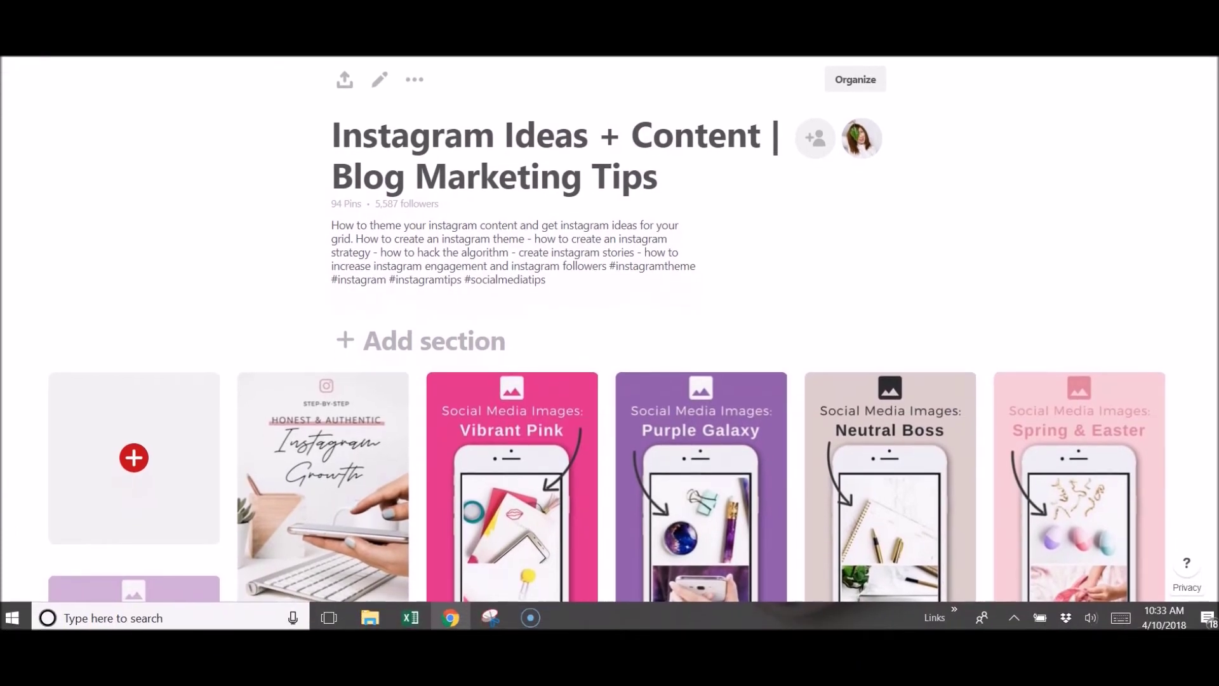
mouse_move(1165, 624)
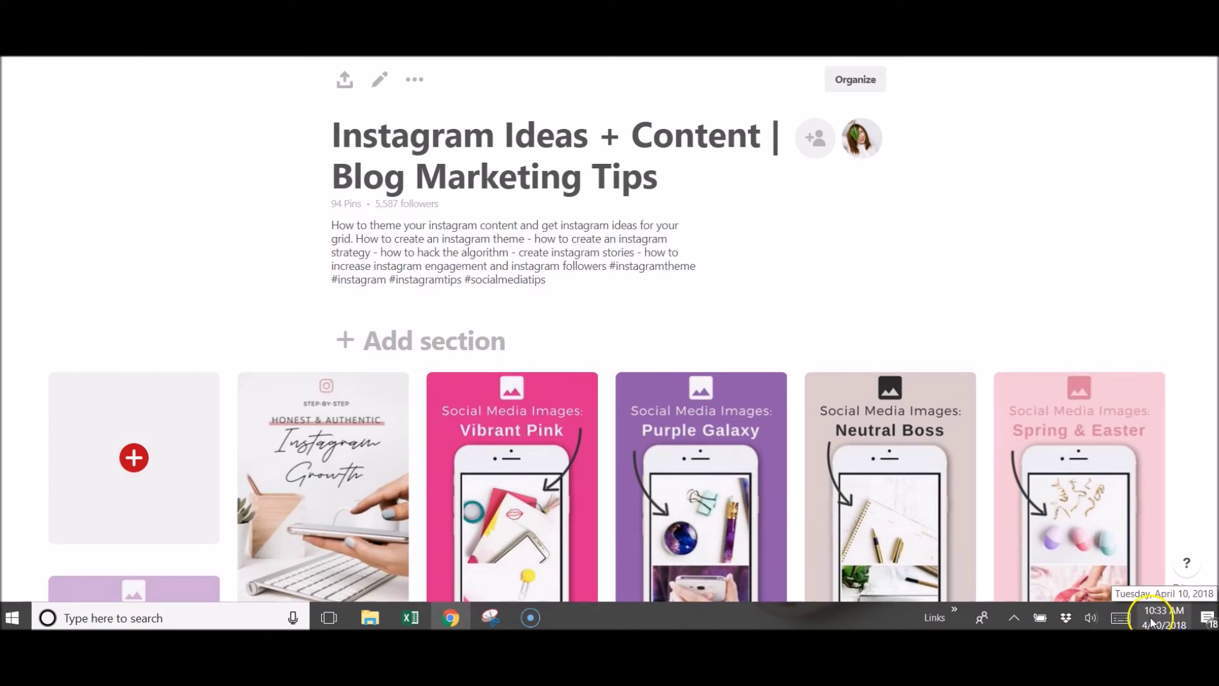
scroll(609, 343, "up", 1)
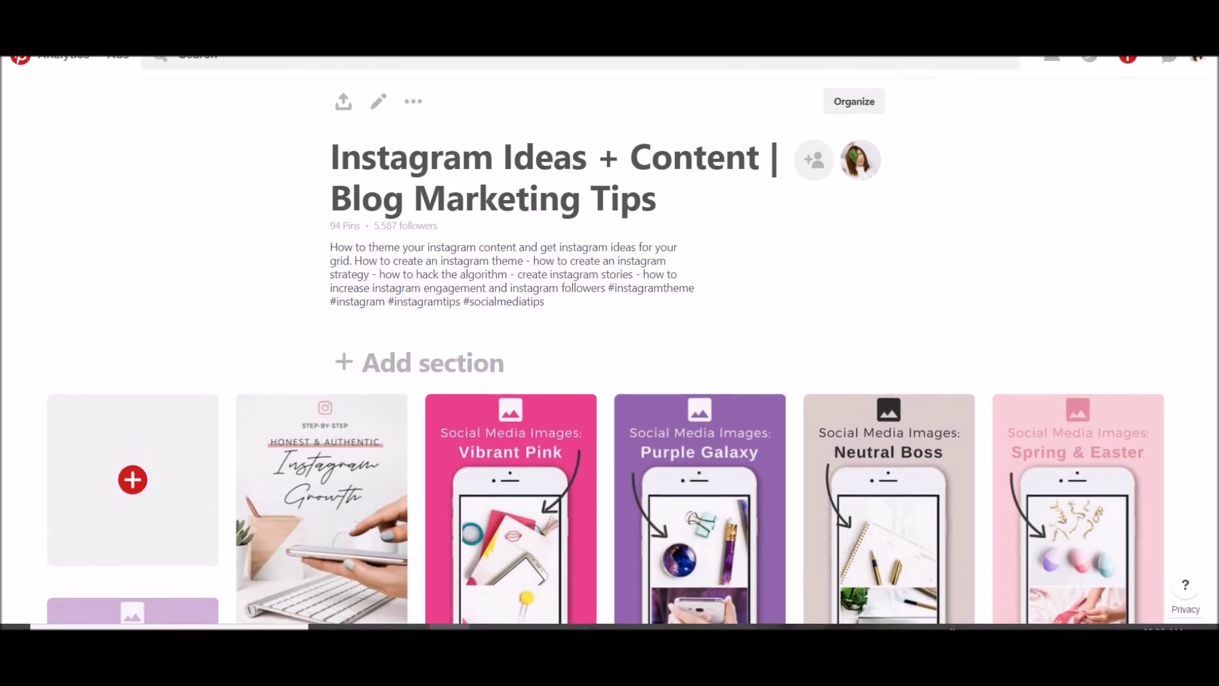
scroll(381, 351, "down", 3)
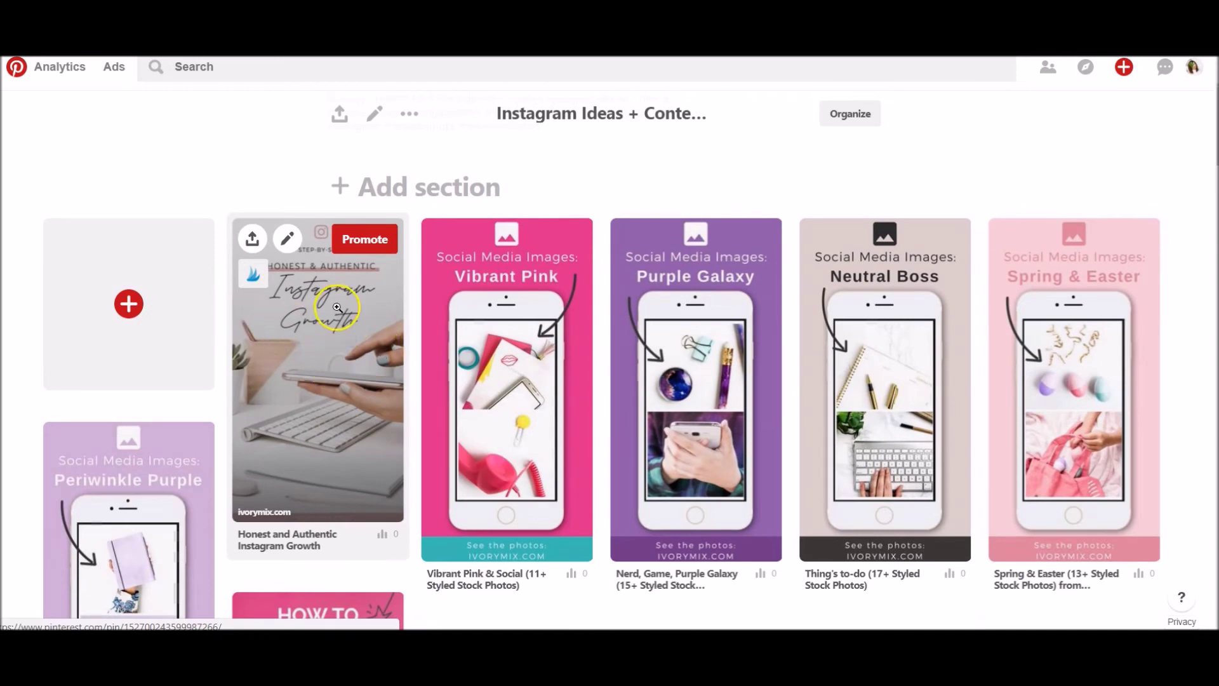
scroll(365, 353, "up", 3)
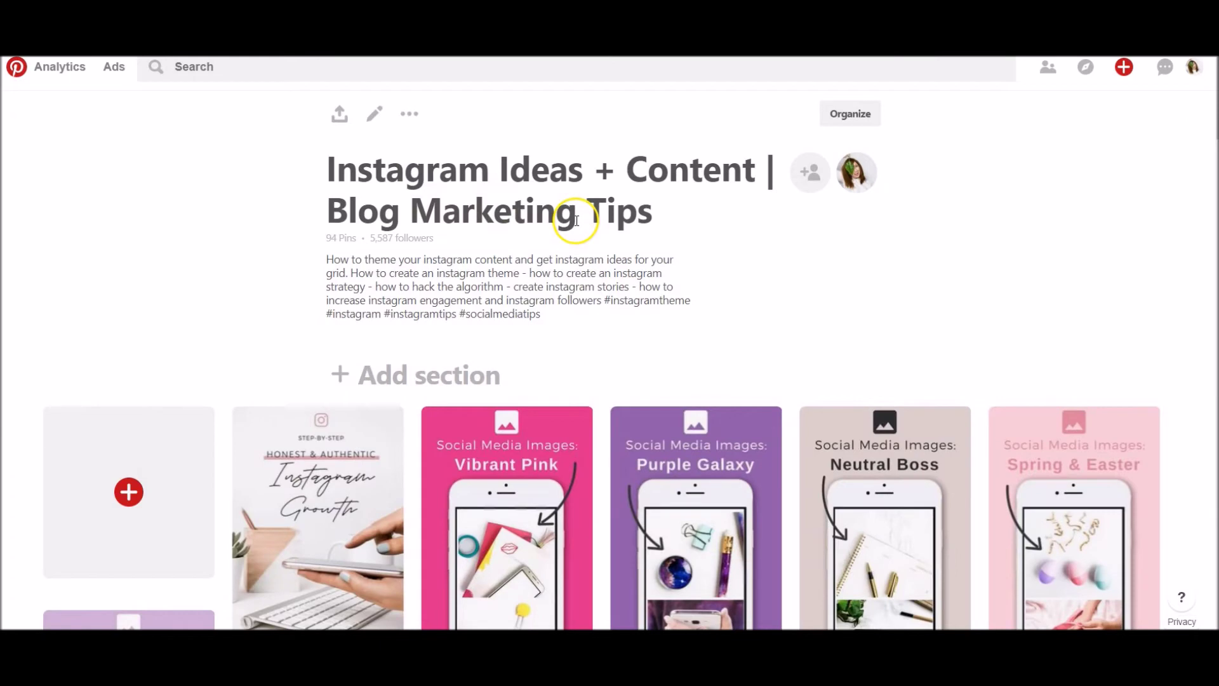
scroll(577, 221, "down", 3)
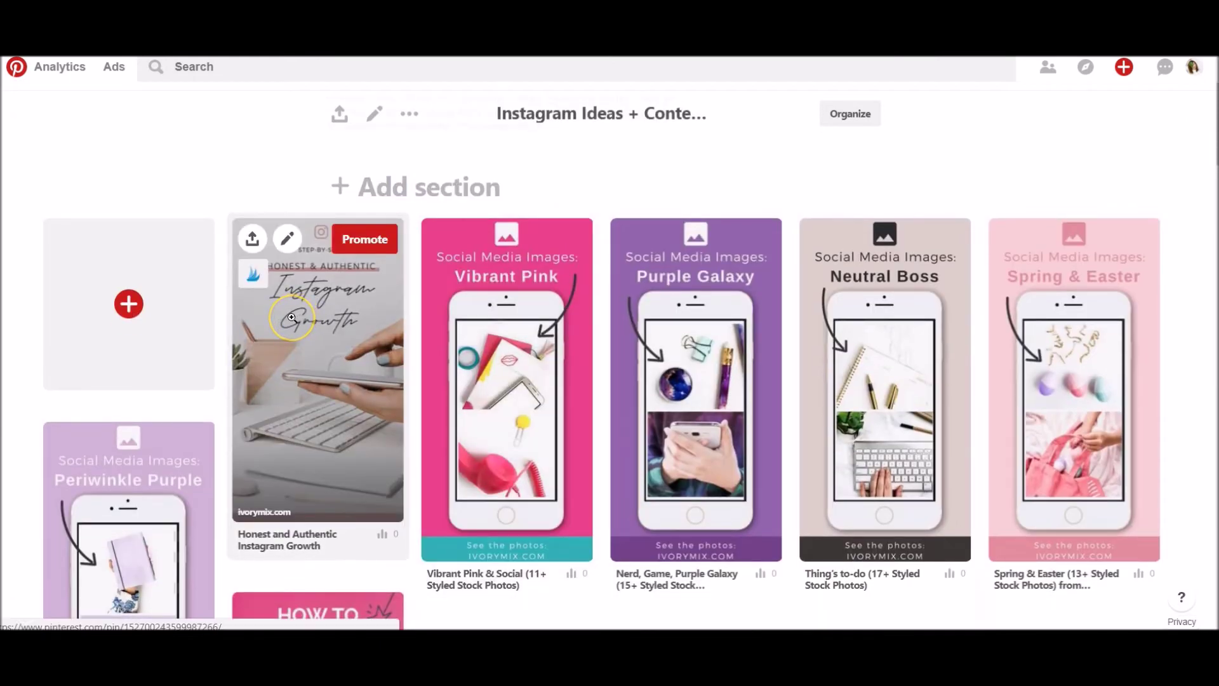
scroll(291, 317, "up", 3)
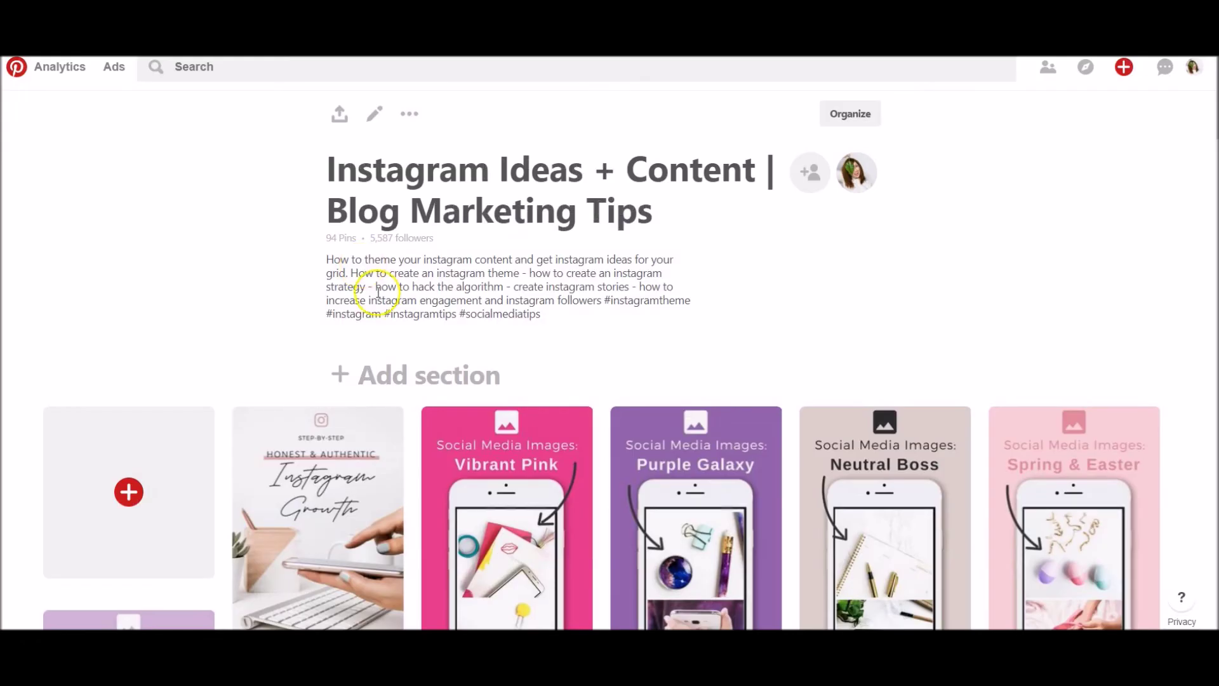
scroll(378, 291, "down", 3)
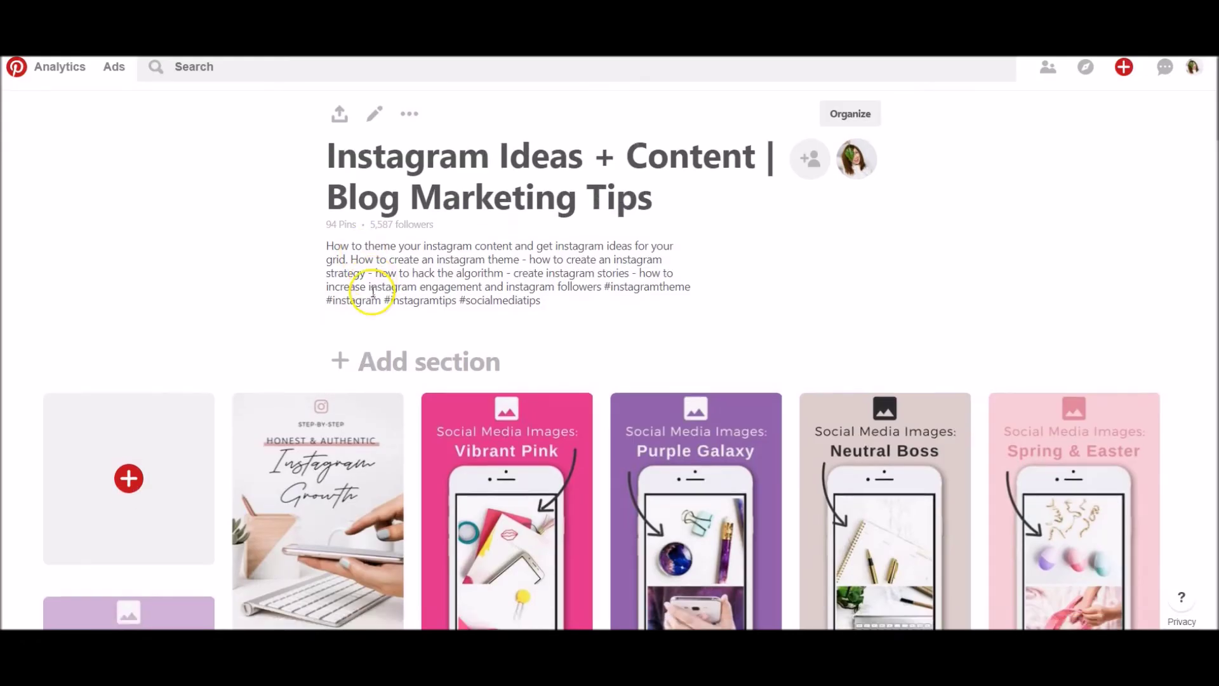
scroll(300, 318, "up", 3)
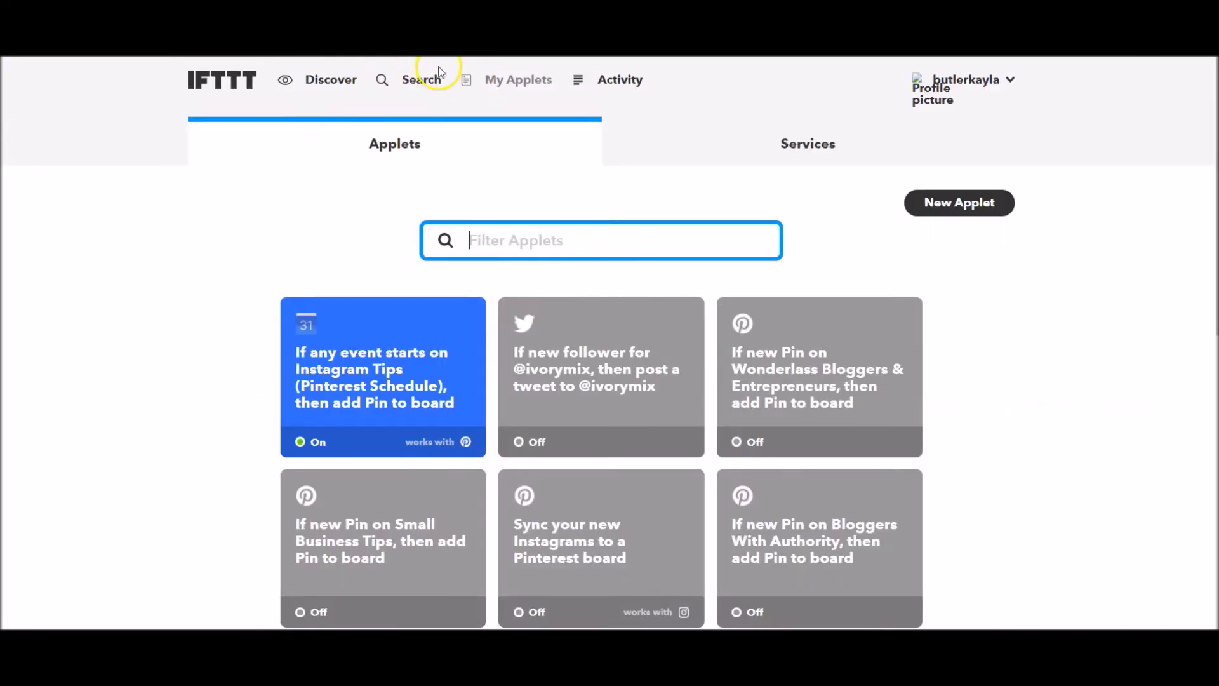
Step: Switch to IFTTT, search for "pinter", and open the Pinterest service page
left_click(428, 87)
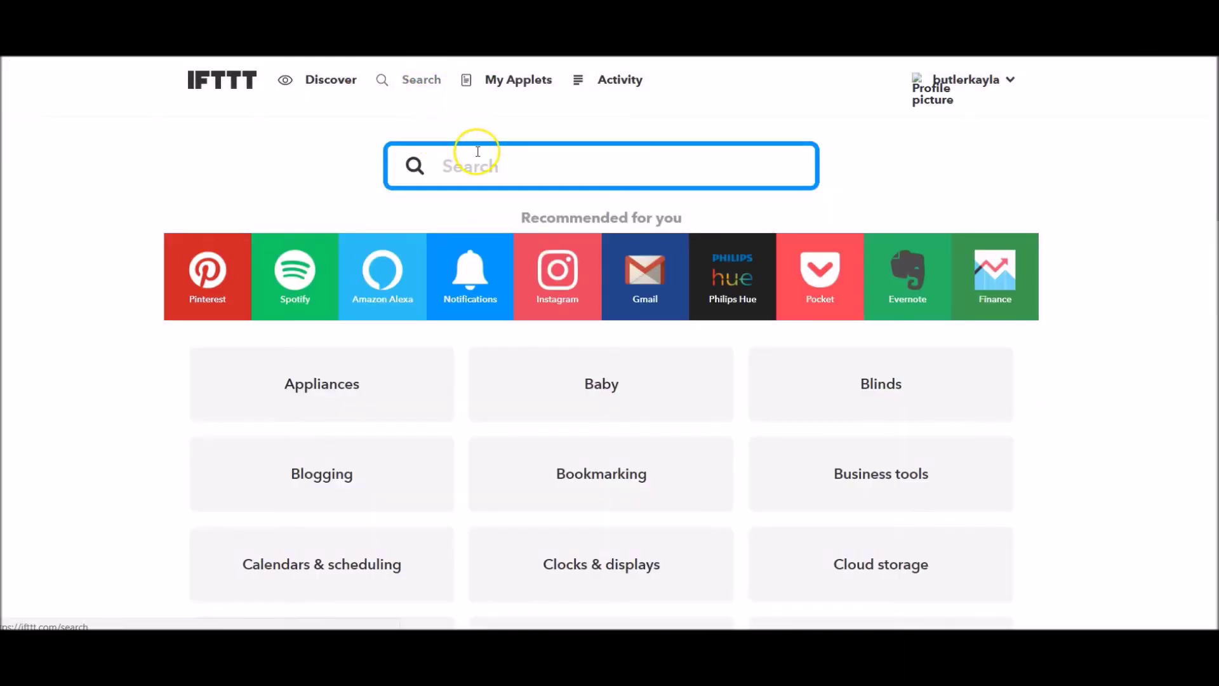
type("pinter")
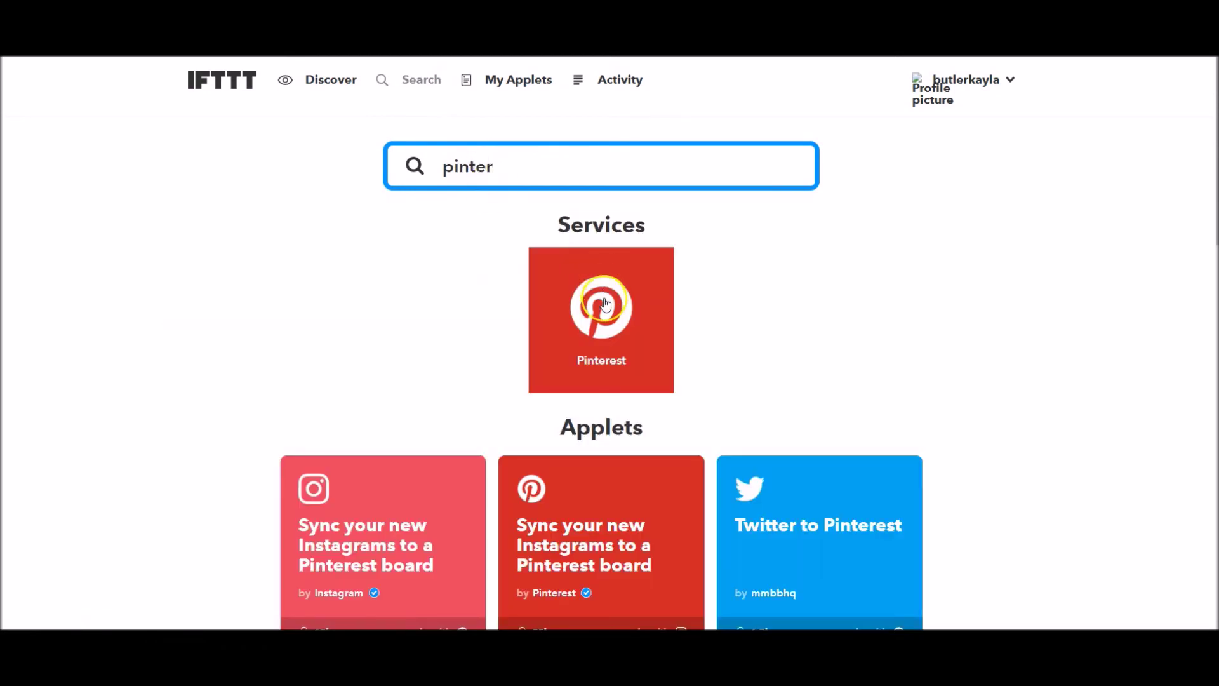
left_click(606, 305)
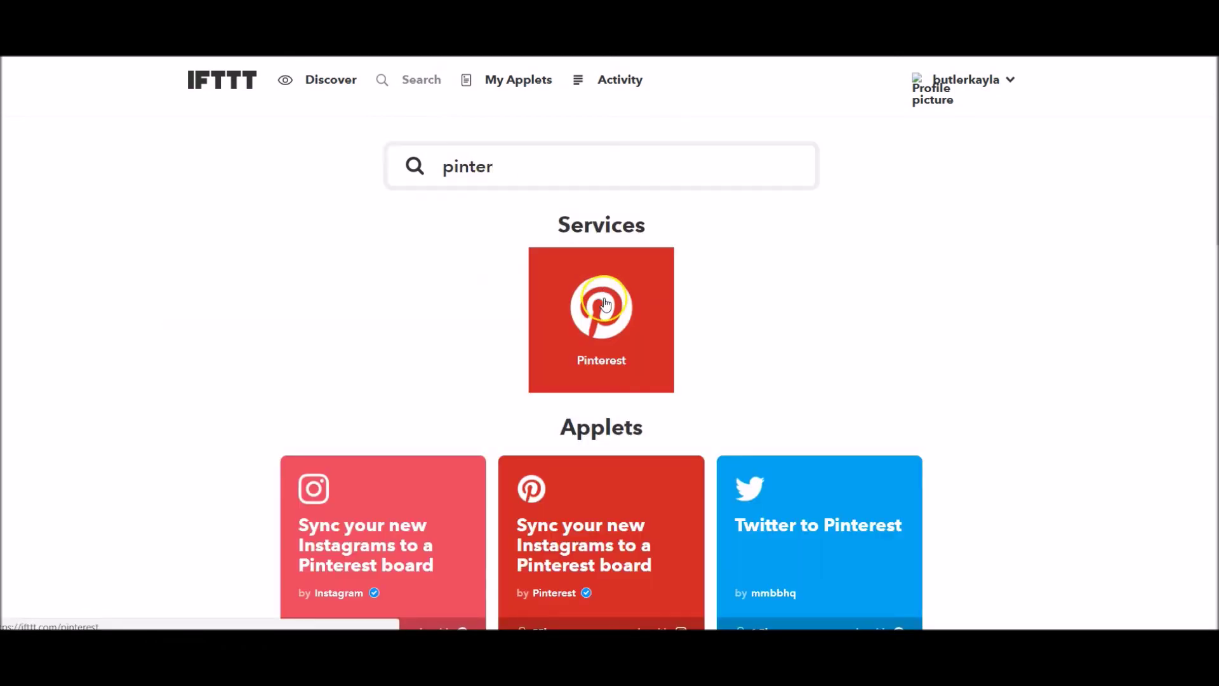
Step: Browse the existing and suggested applets on the Pinterest service page for other automation ideas
scroll(925, 272, "down", 3)
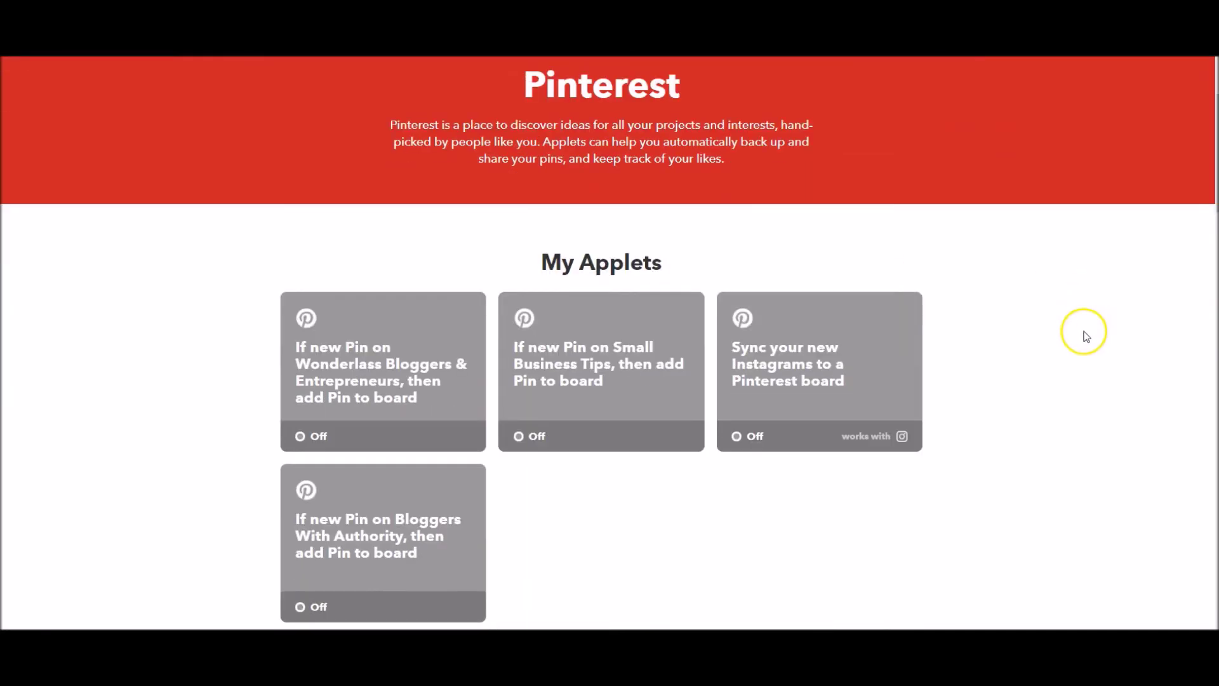
scroll(1086, 336, "down", 4)
scroll(1073, 330, "down", 6)
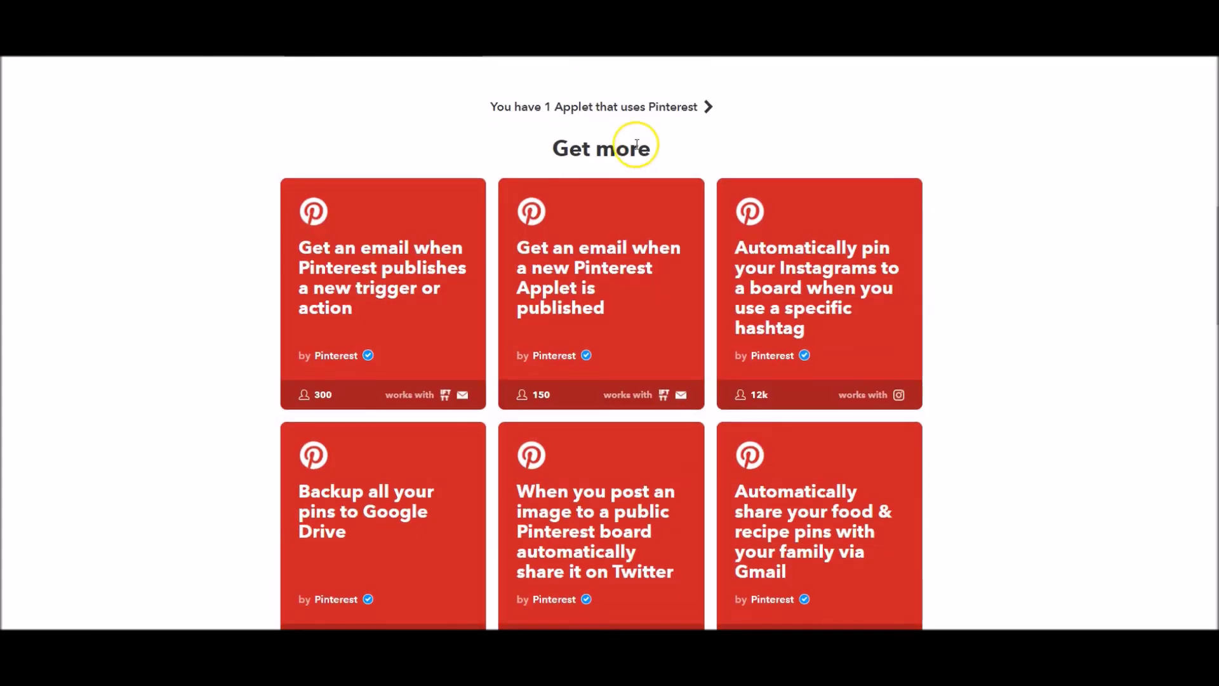
scroll(538, 279, "down", 10)
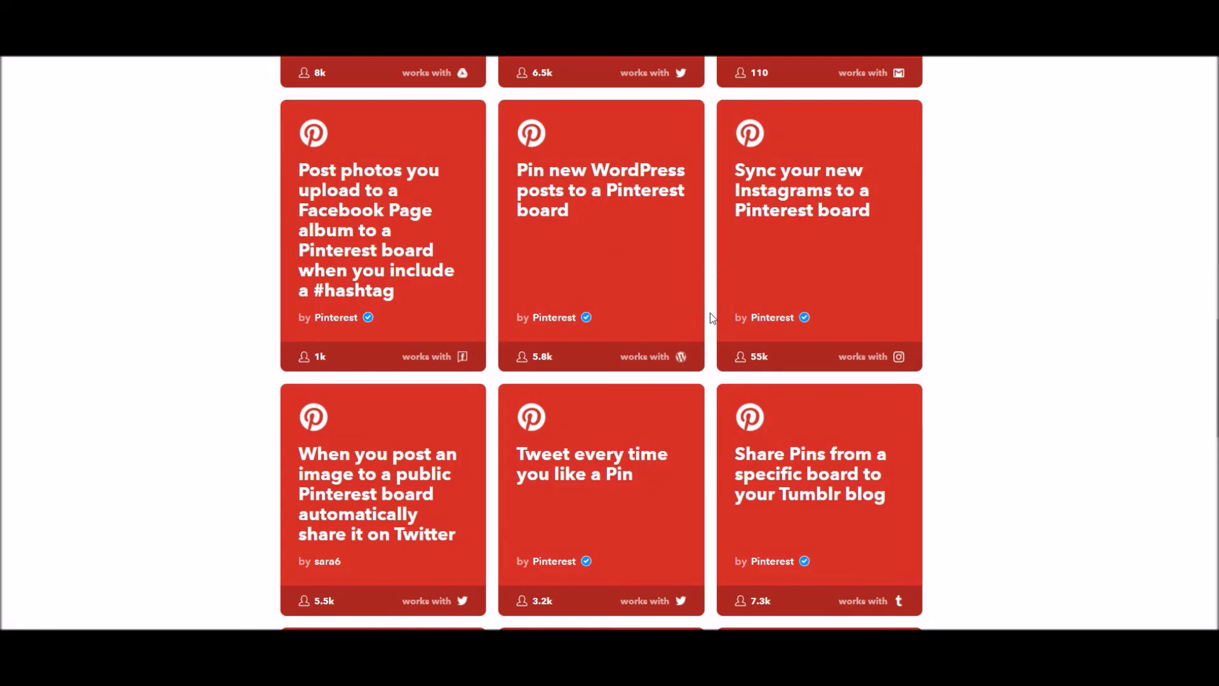
scroll(710, 313, "down", 6)
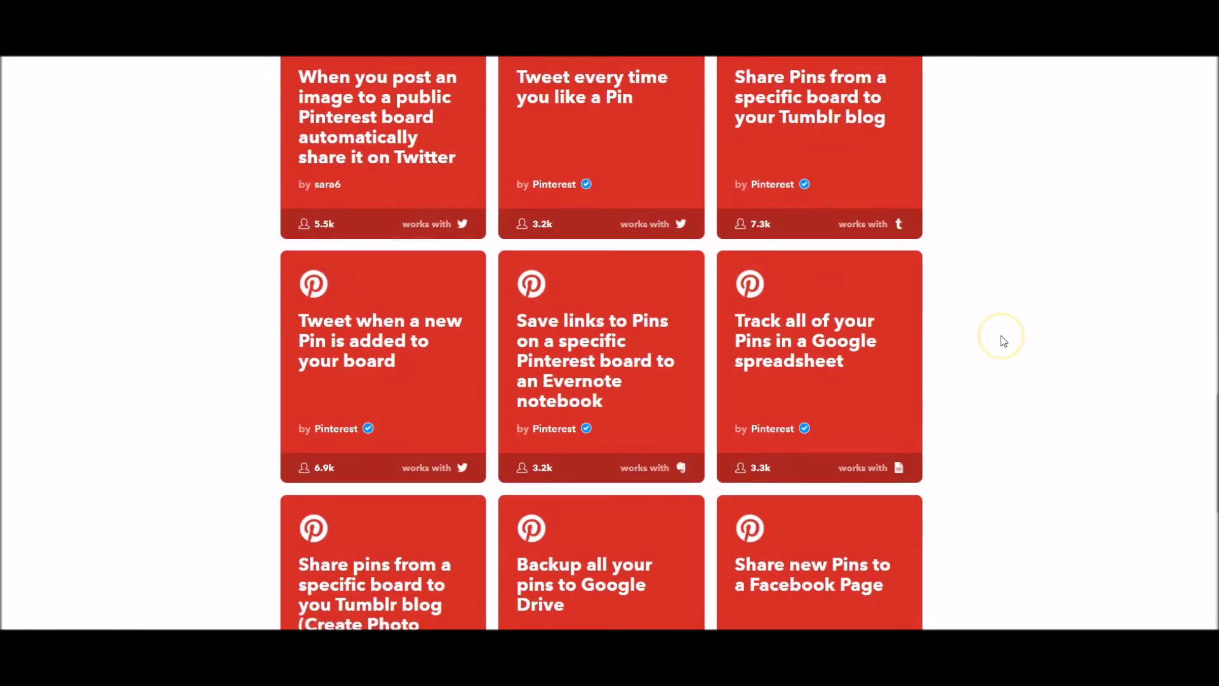
scroll(1002, 340, "down", 3)
scroll(1001, 343, "up", 18)
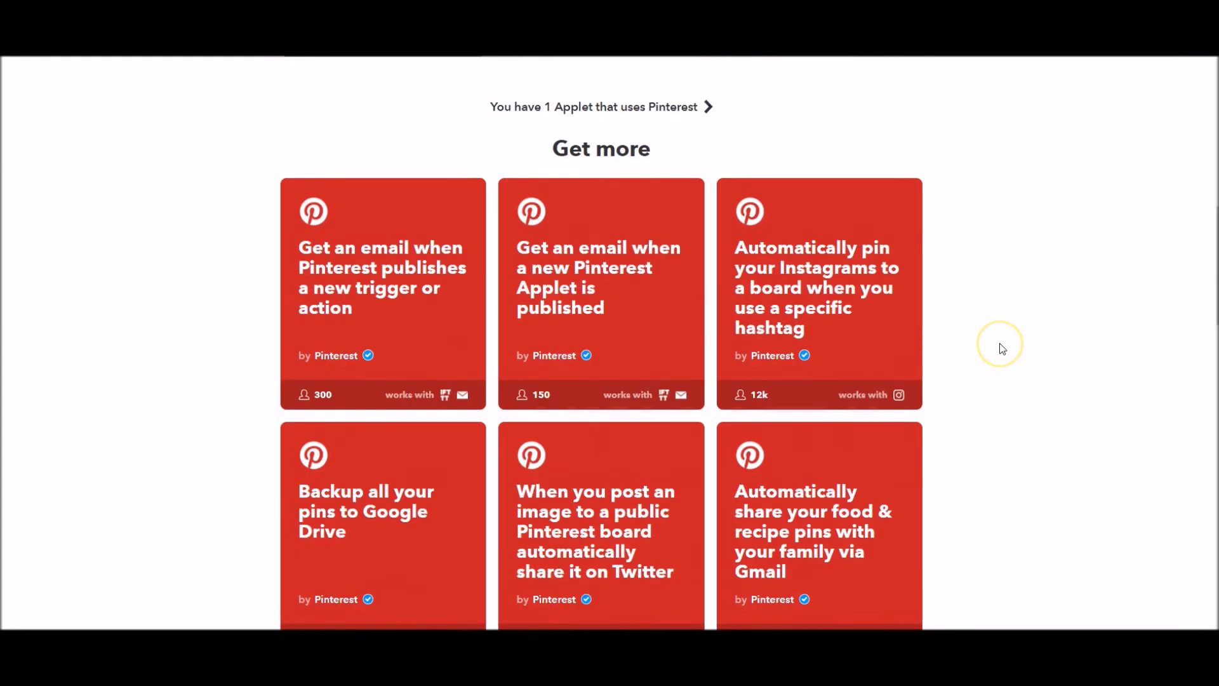
scroll(1000, 343, "up", 3)
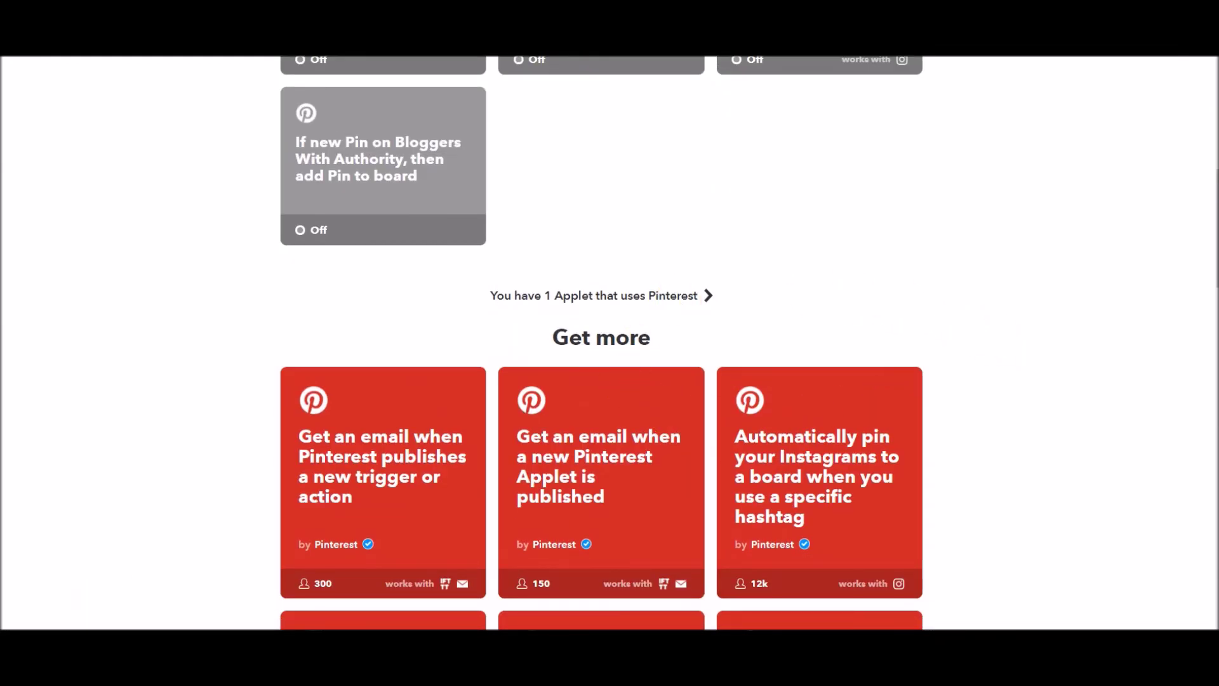
scroll(413, 296, "up", 9)
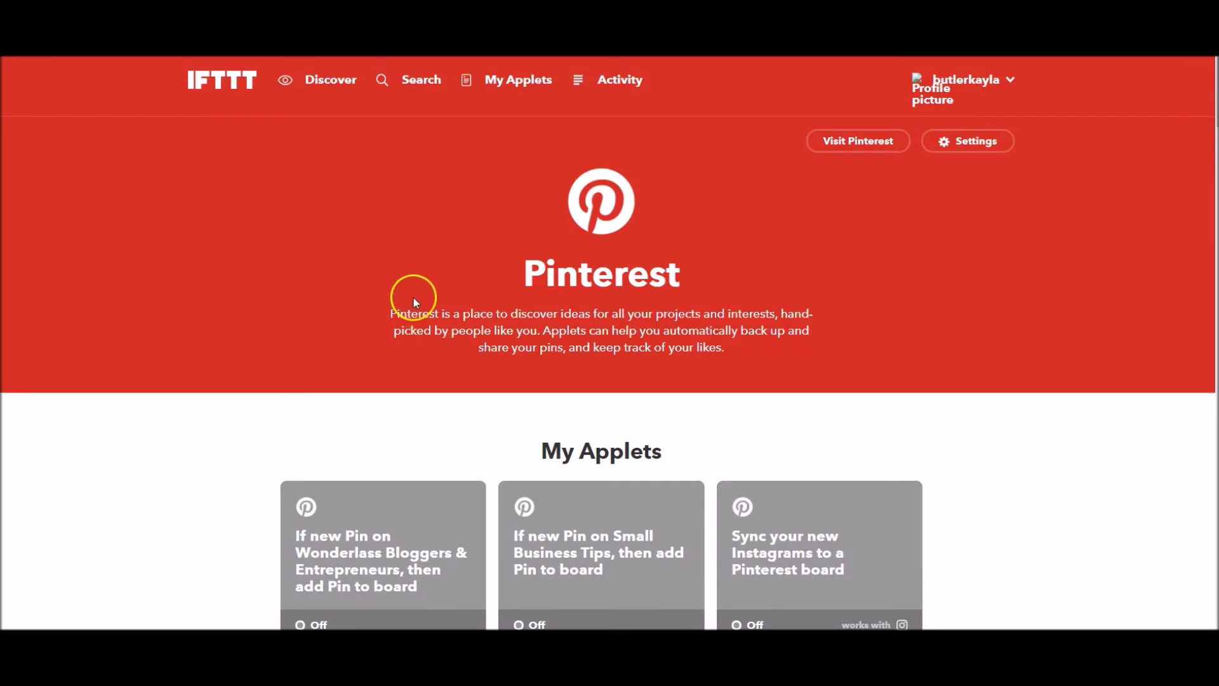
Step: Start a new applet and choose Pinterest as the trigger service by searching for "pin"
left_click(991, 92)
left_click(965, 104)
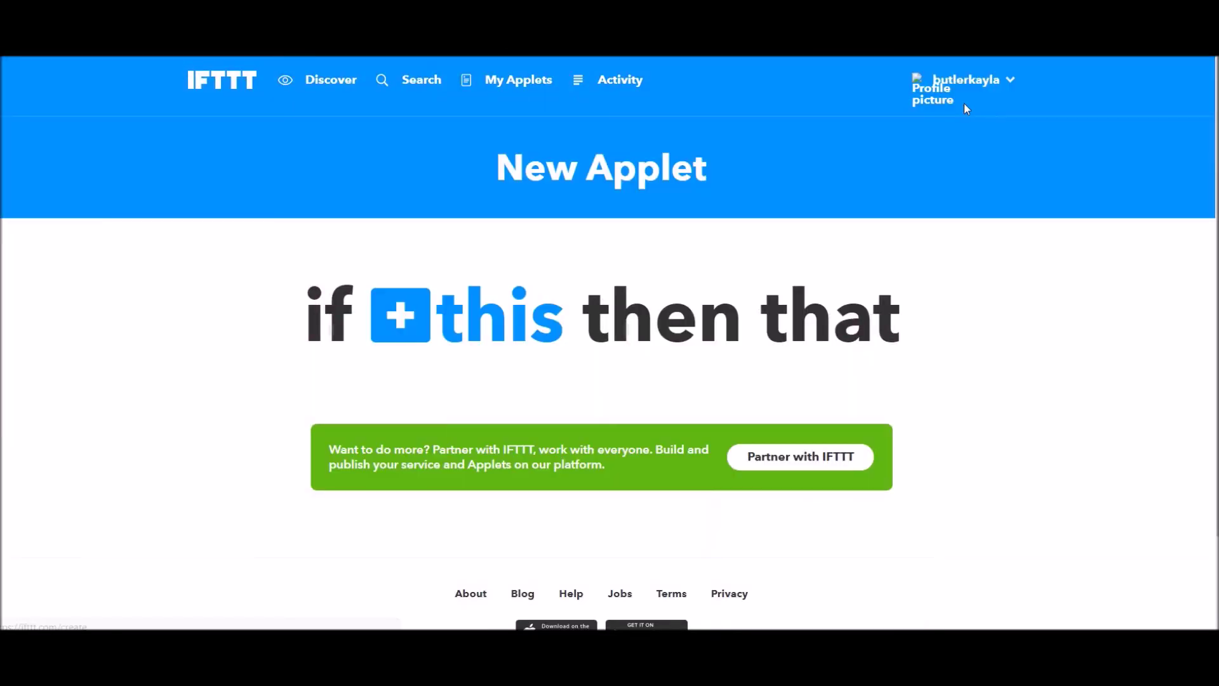
left_click(448, 320)
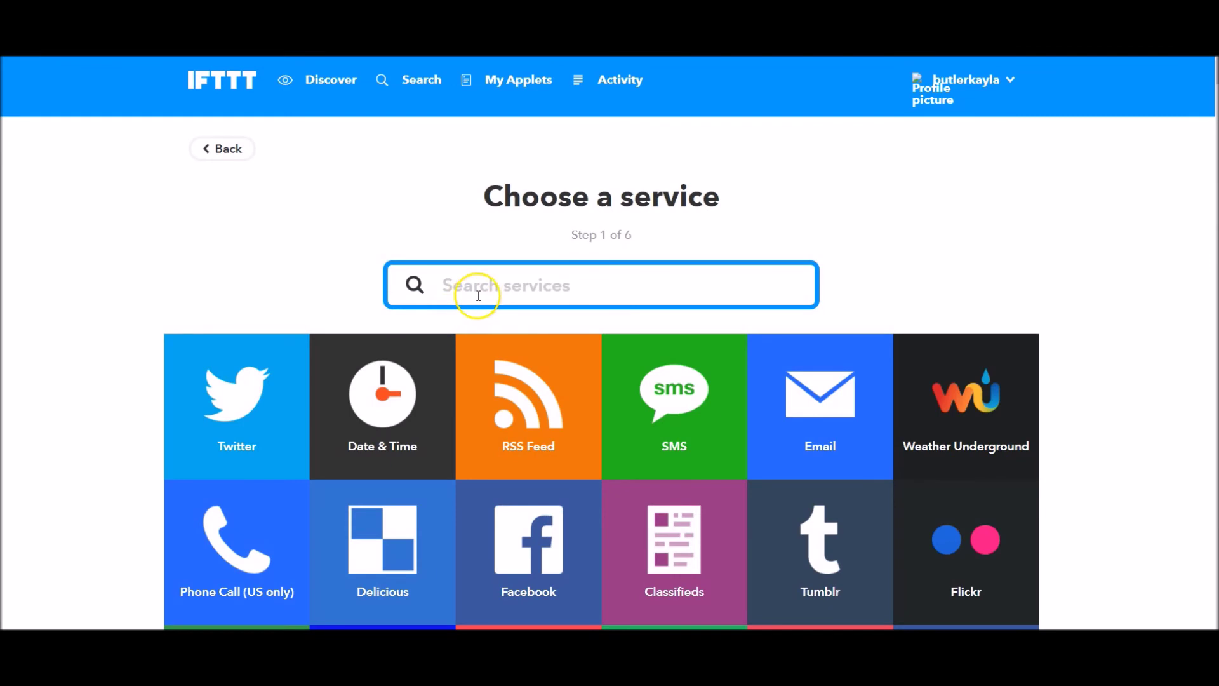
type("pin")
left_click(641, 416)
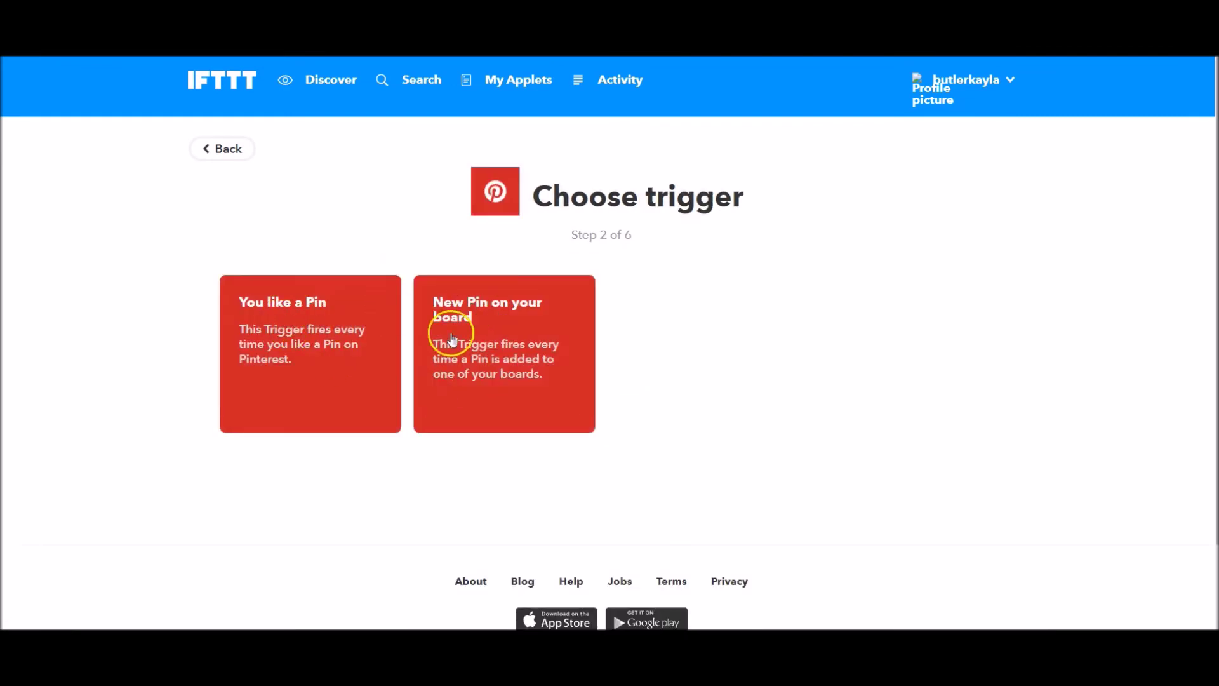
Step: Create a "New Pin on your board" trigger for the board Instagram Ideas + Content | Blog Marketing Tips
left_click(556, 321)
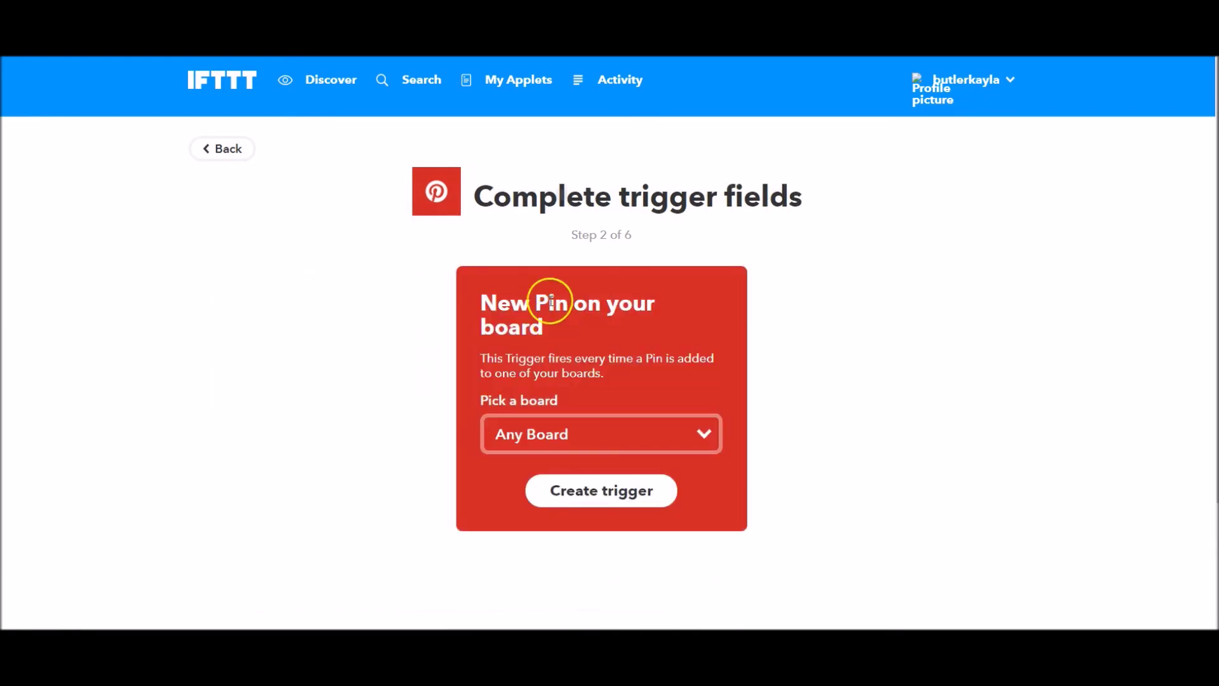
left_click(609, 442)
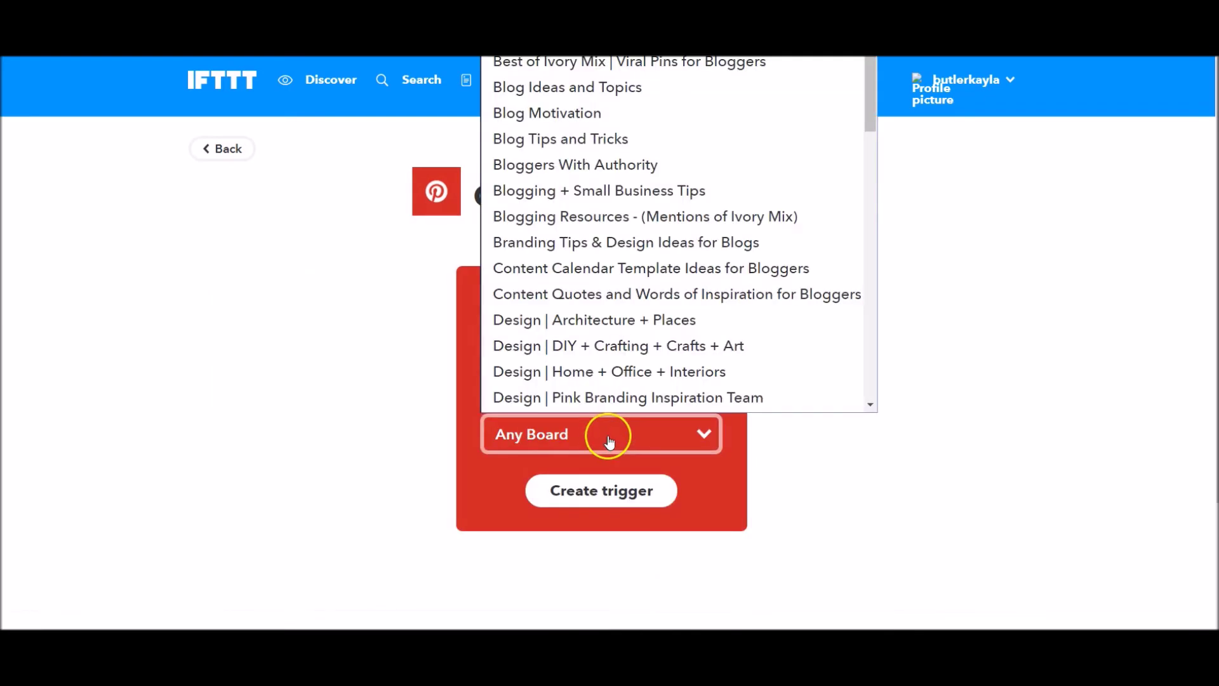
key("i")
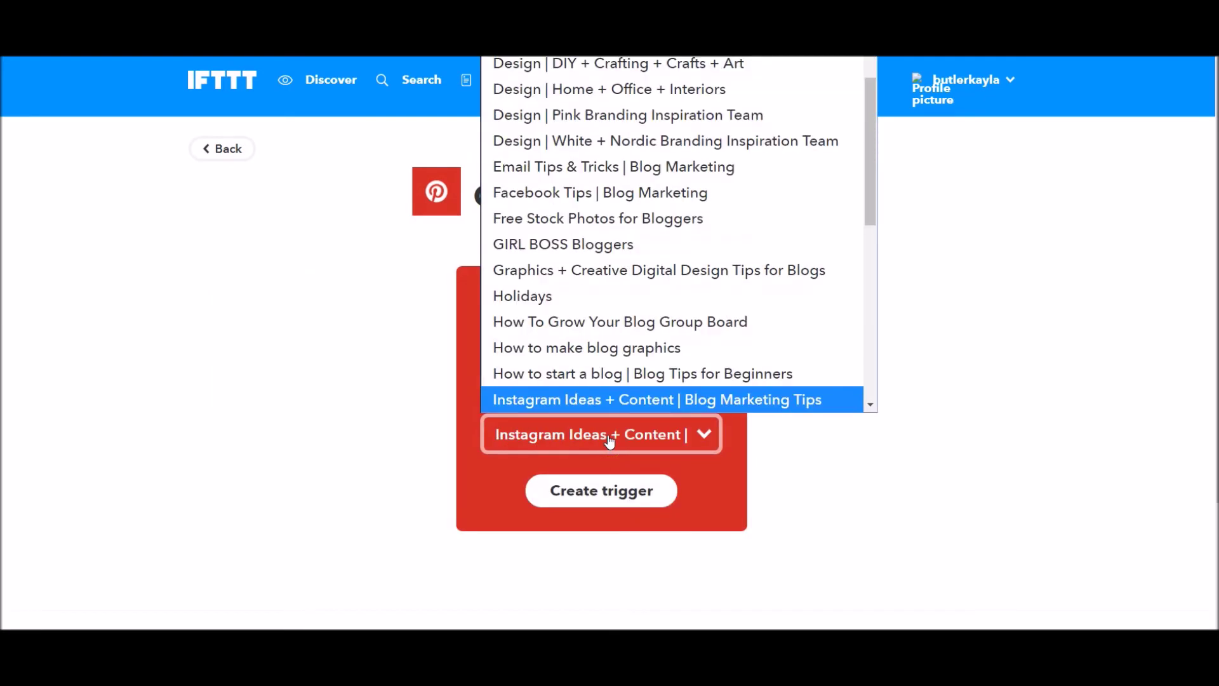
left_click(604, 406)
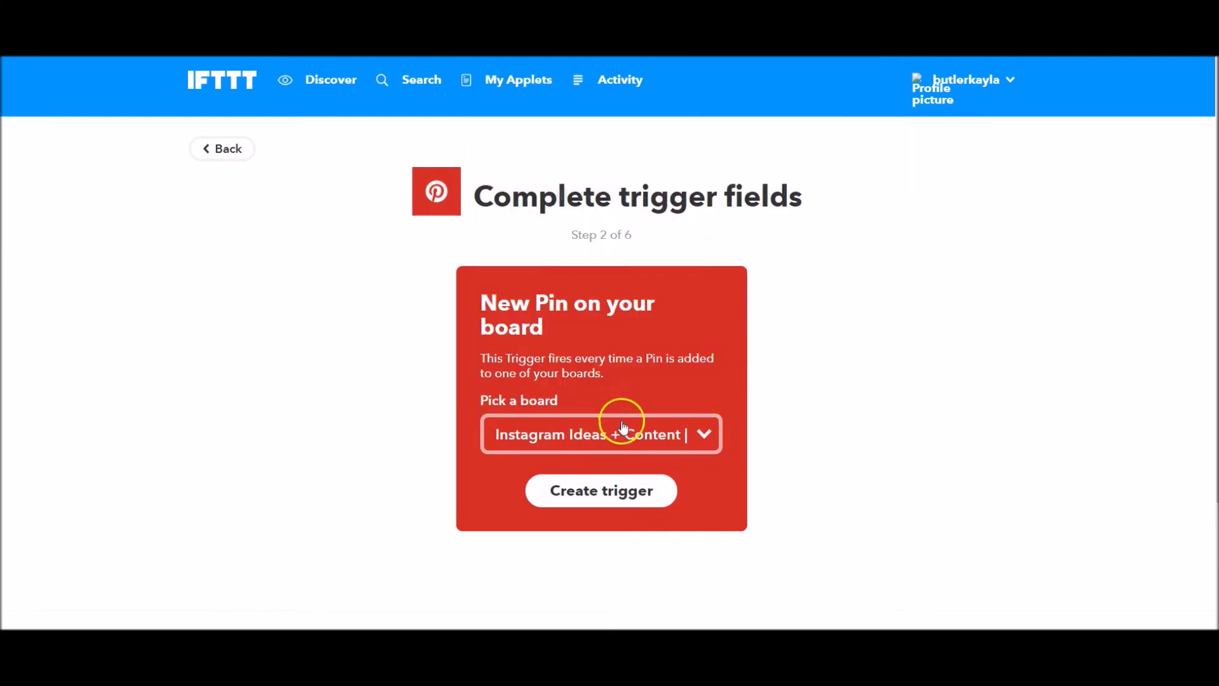
left_click(599, 489)
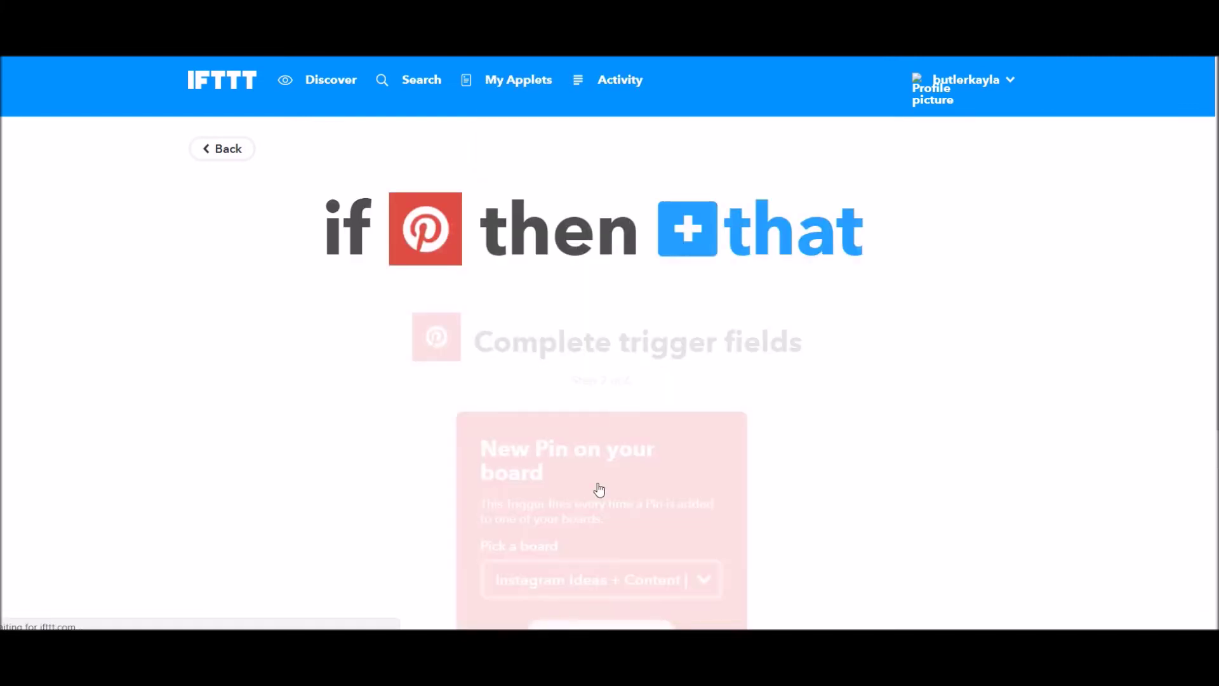
Step: Choose Pinterest as the action service by searching for "pin", and select the "Add Pin to board" action
left_click(783, 212)
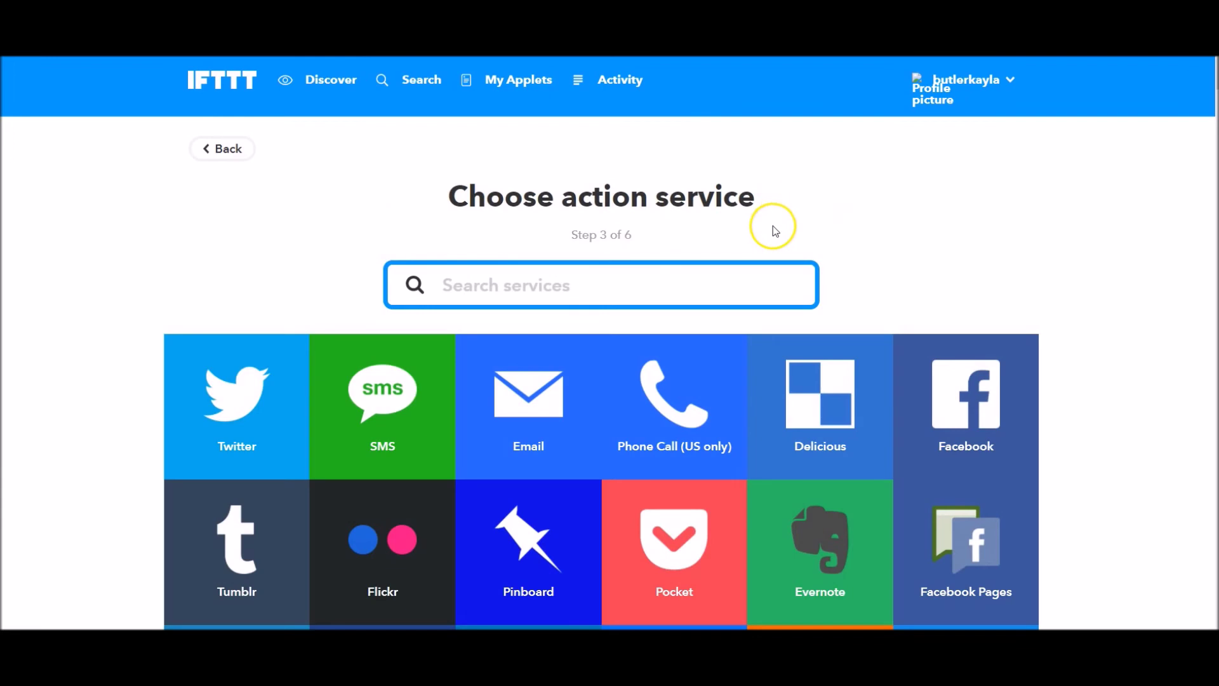
type("p")
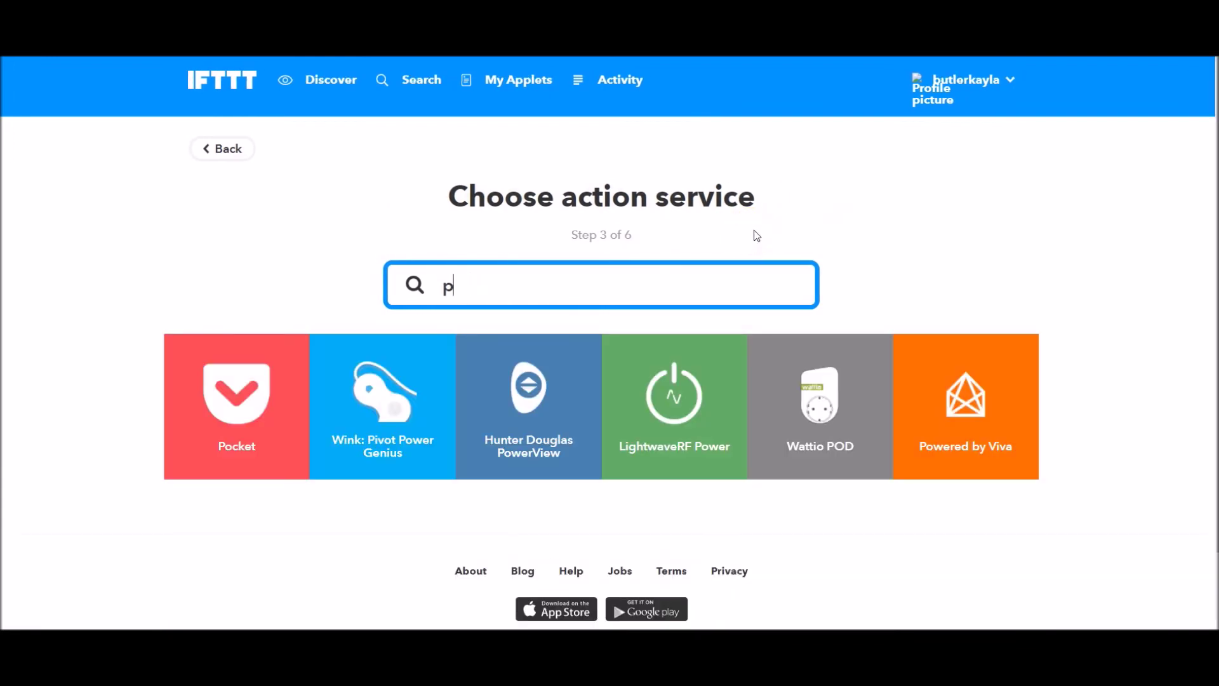
type("oin")
left_click(659, 406)
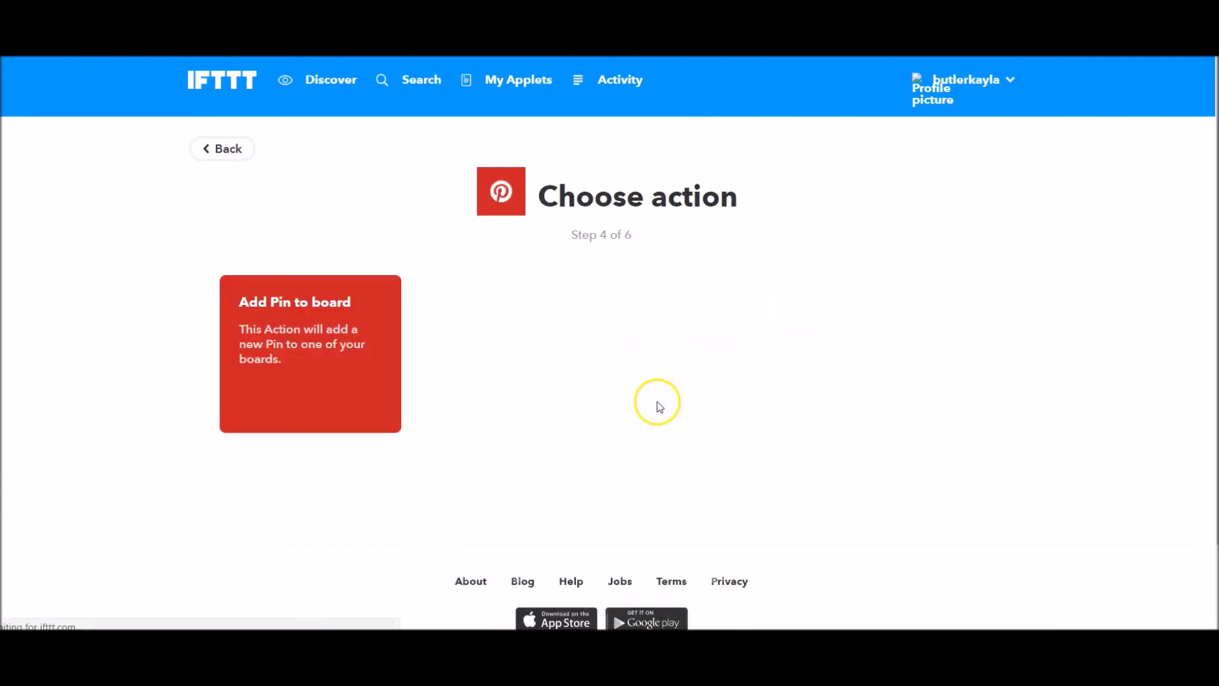
left_click(326, 311)
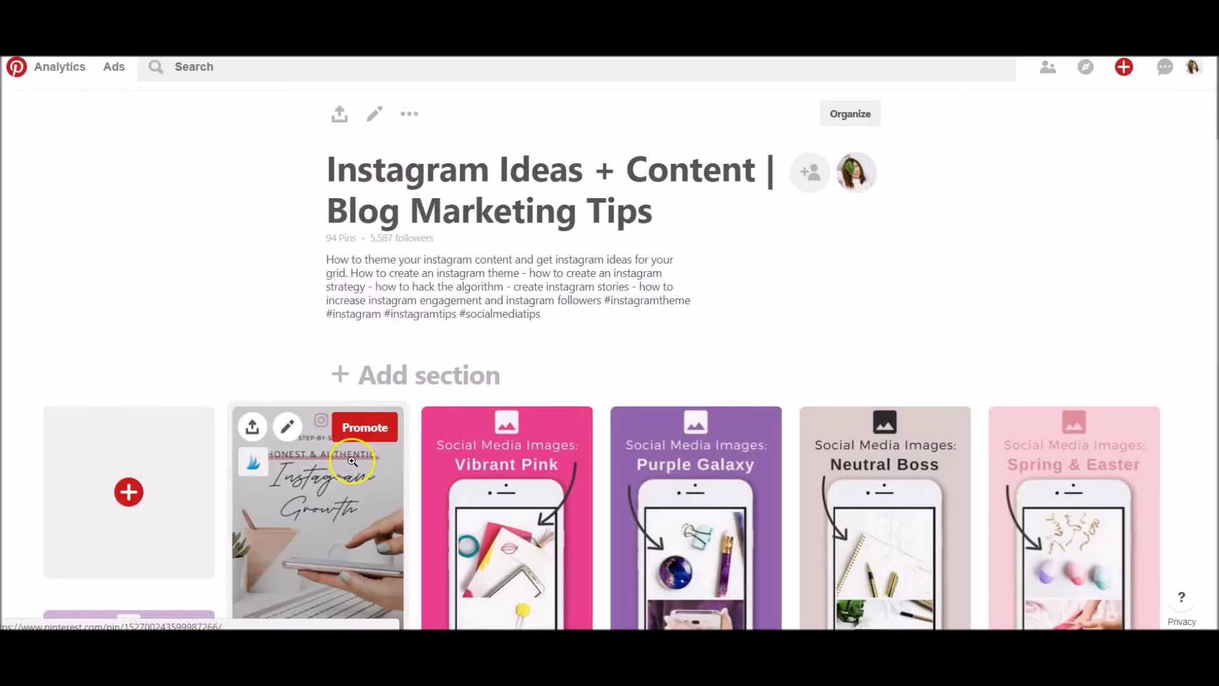
Step: Copy the Social Media Marketing | Blogging Strategies board title from Pinterest and enter it as the board name in the IFTTT action
left_click(856, 176)
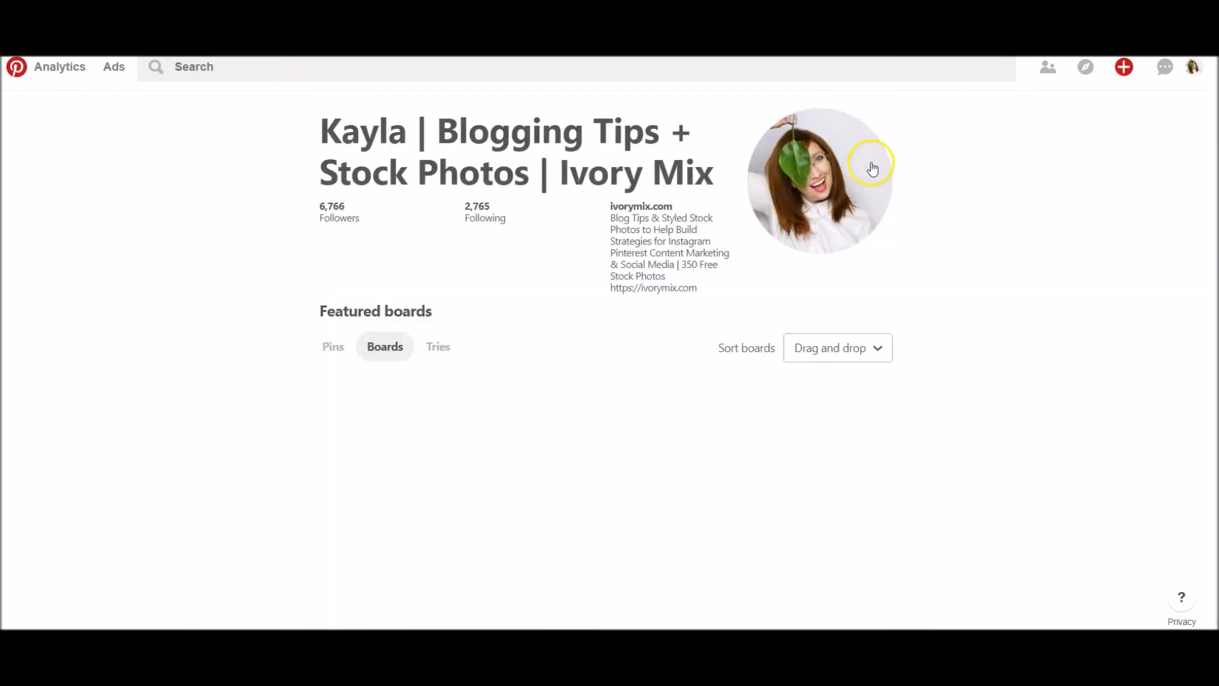
scroll(1083, 158, "down", 5)
scroll(1009, 196, "down", 6)
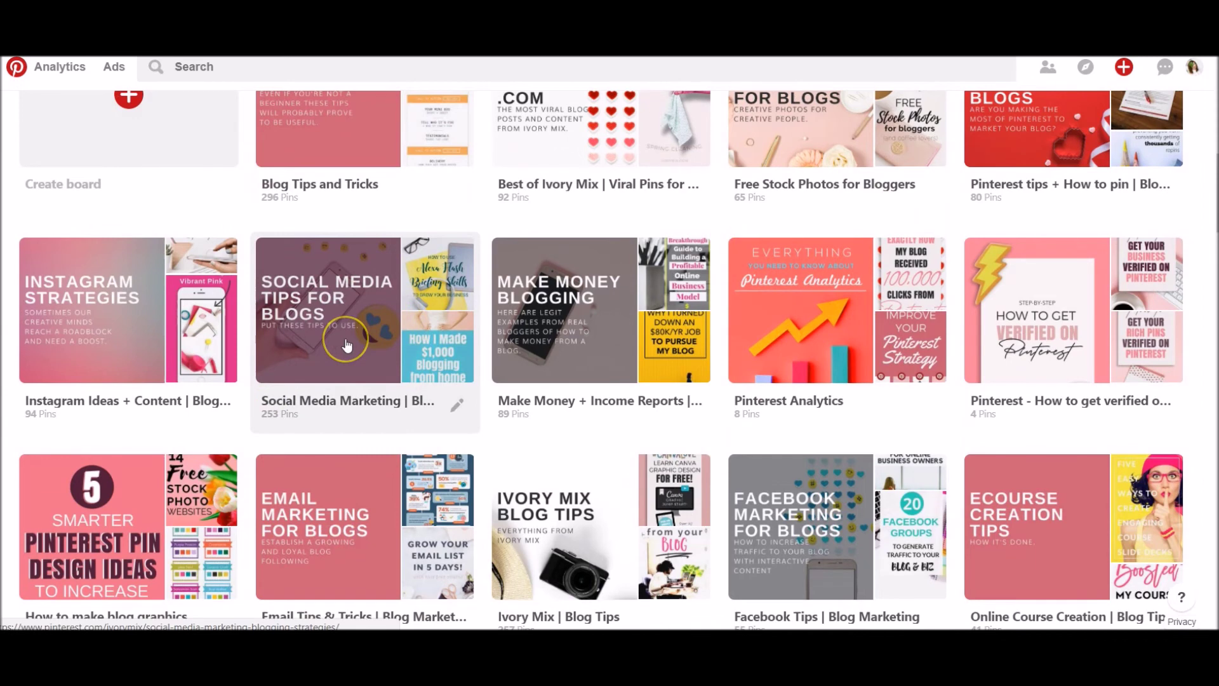
left_click(347, 346)
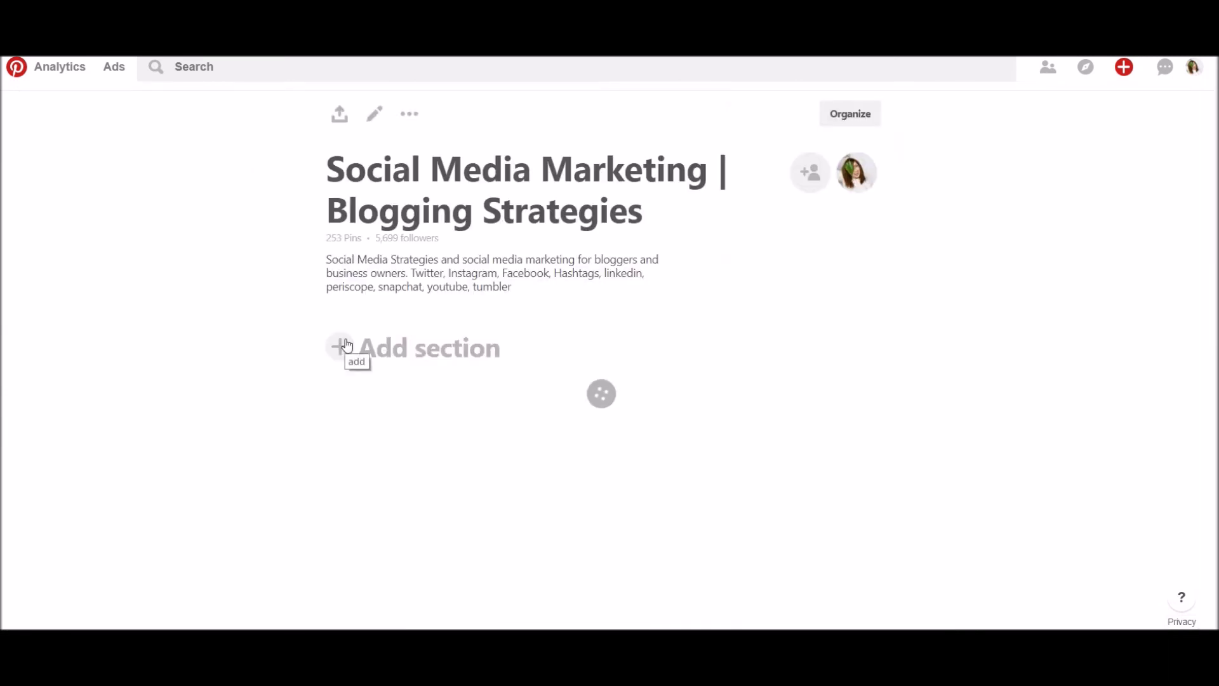
left_click_drag(651, 216, 329, 159)
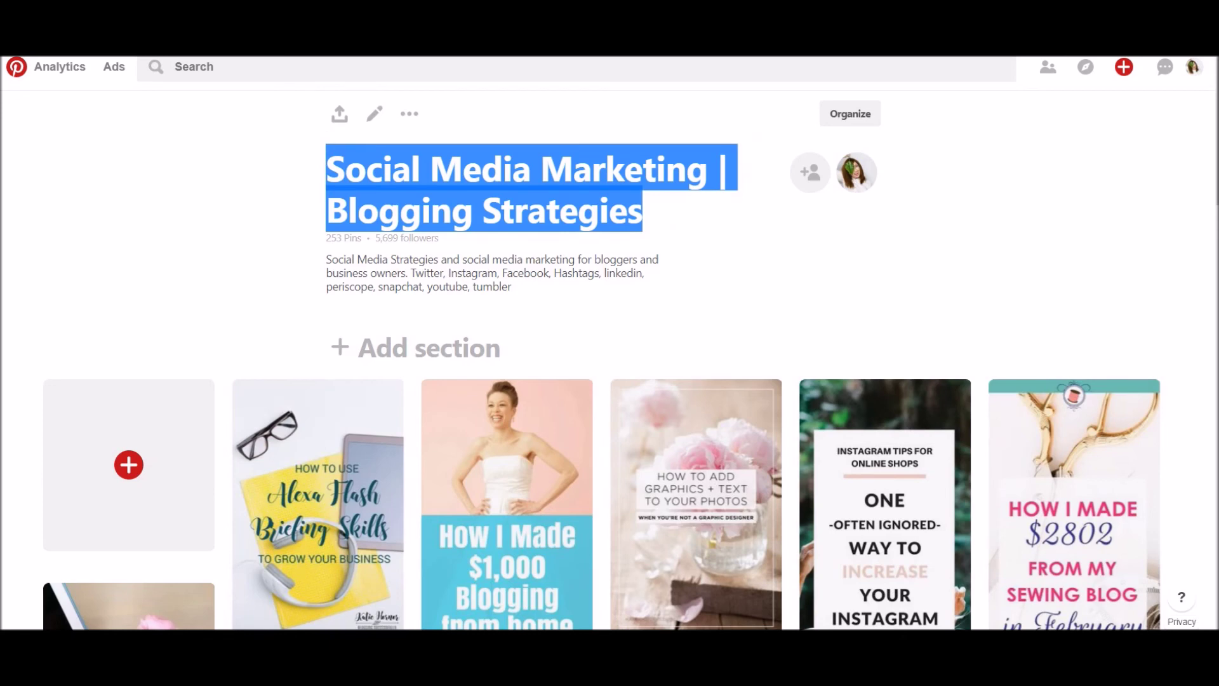
key("ctrl+c")
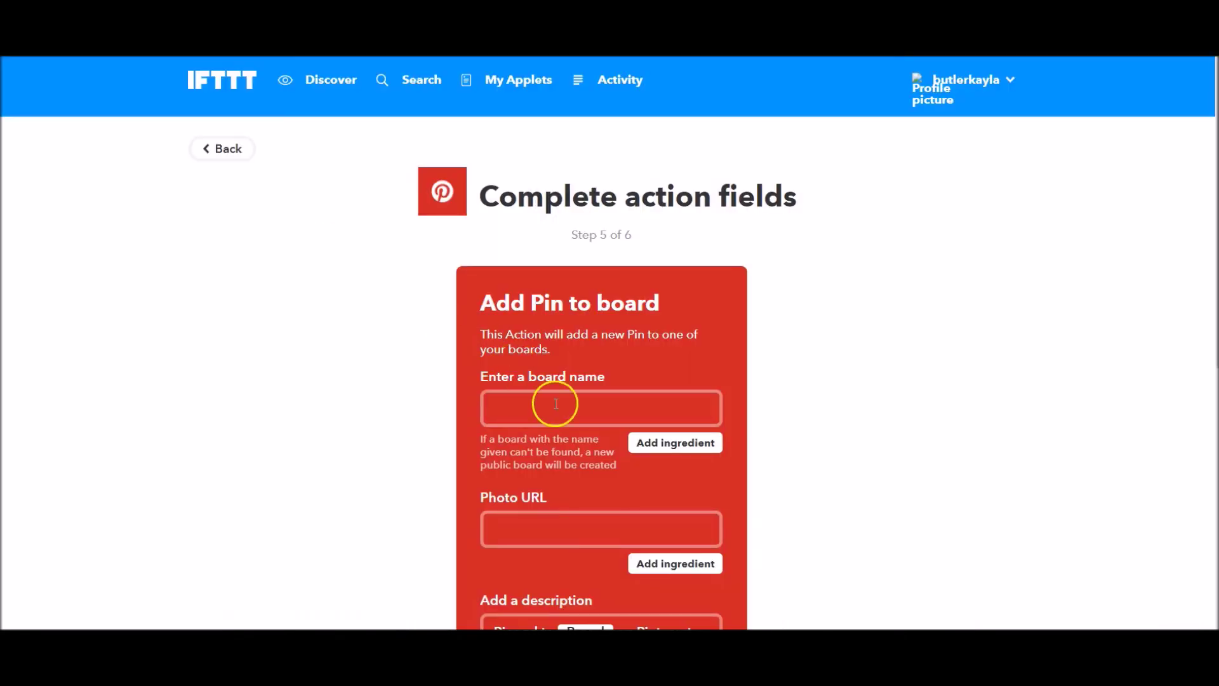
left_click(559, 406)
key("ctrl+v")
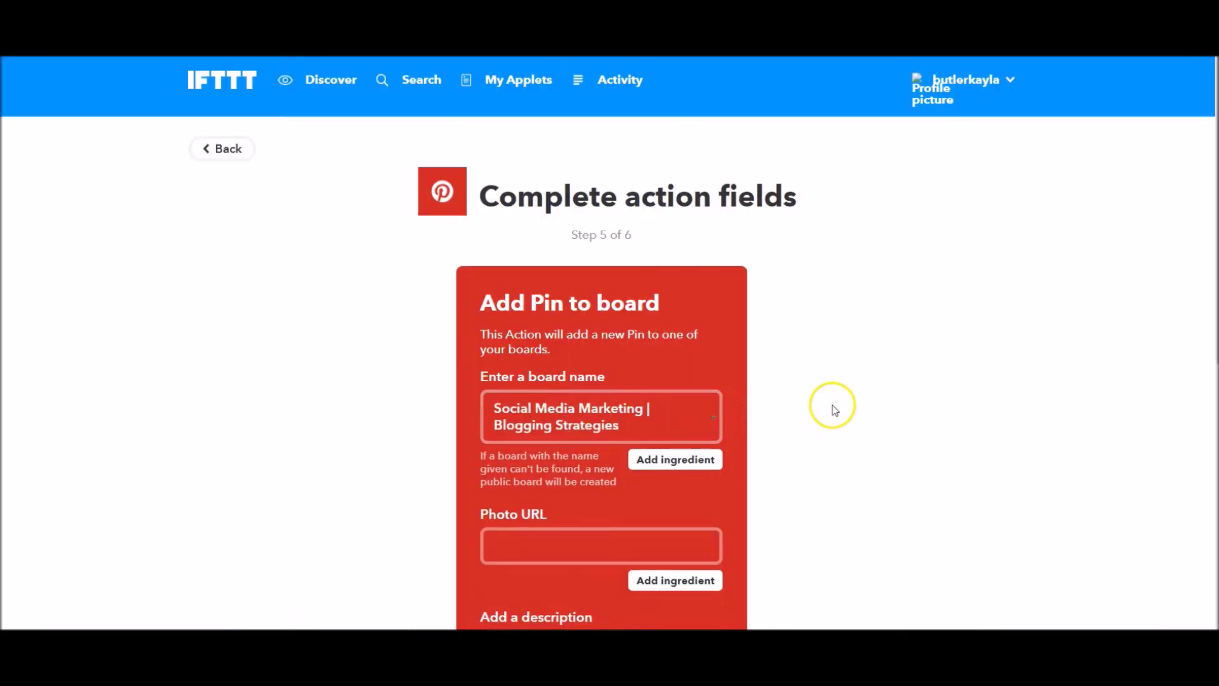
Step: Fill the action's Photo URL with the PinURL ingredient
scroll(834, 410, "down", 3)
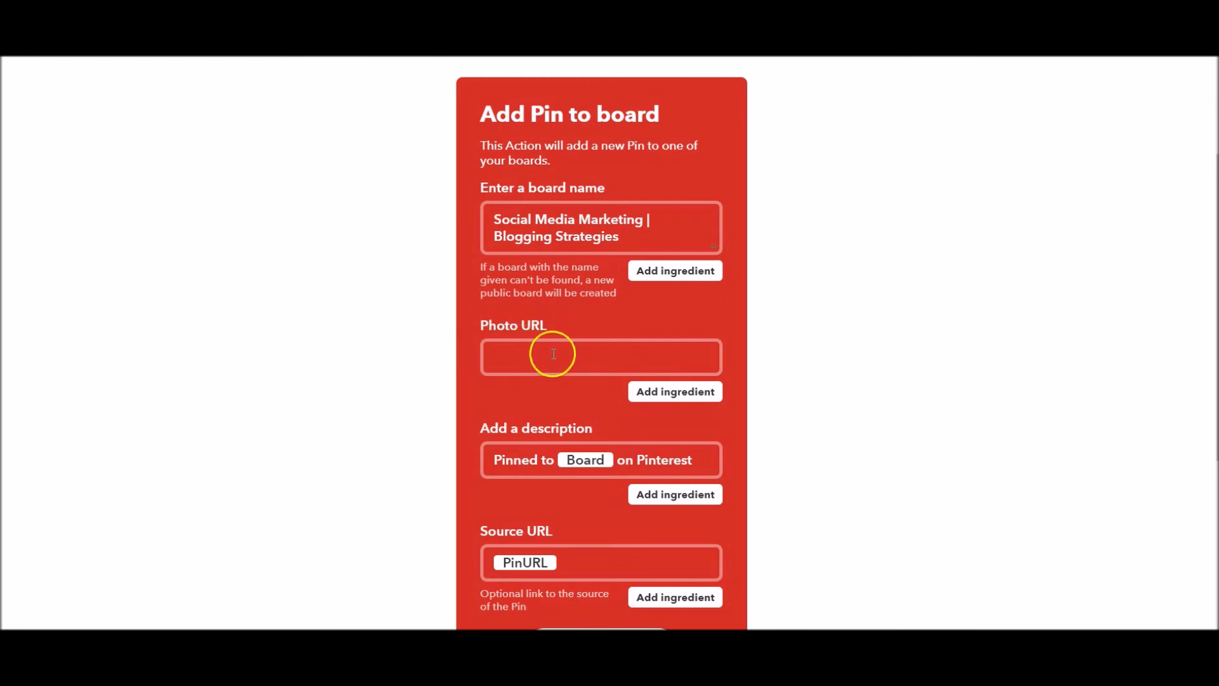
left_click(674, 394)
left_click(600, 445)
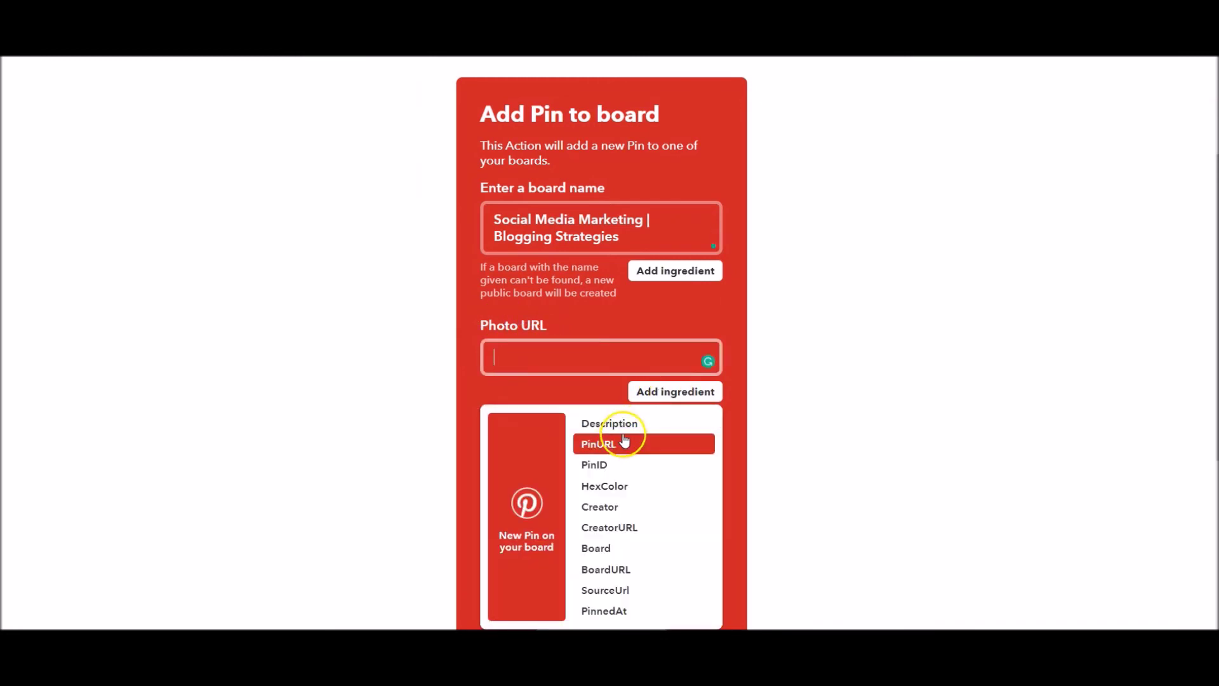
left_click(537, 357)
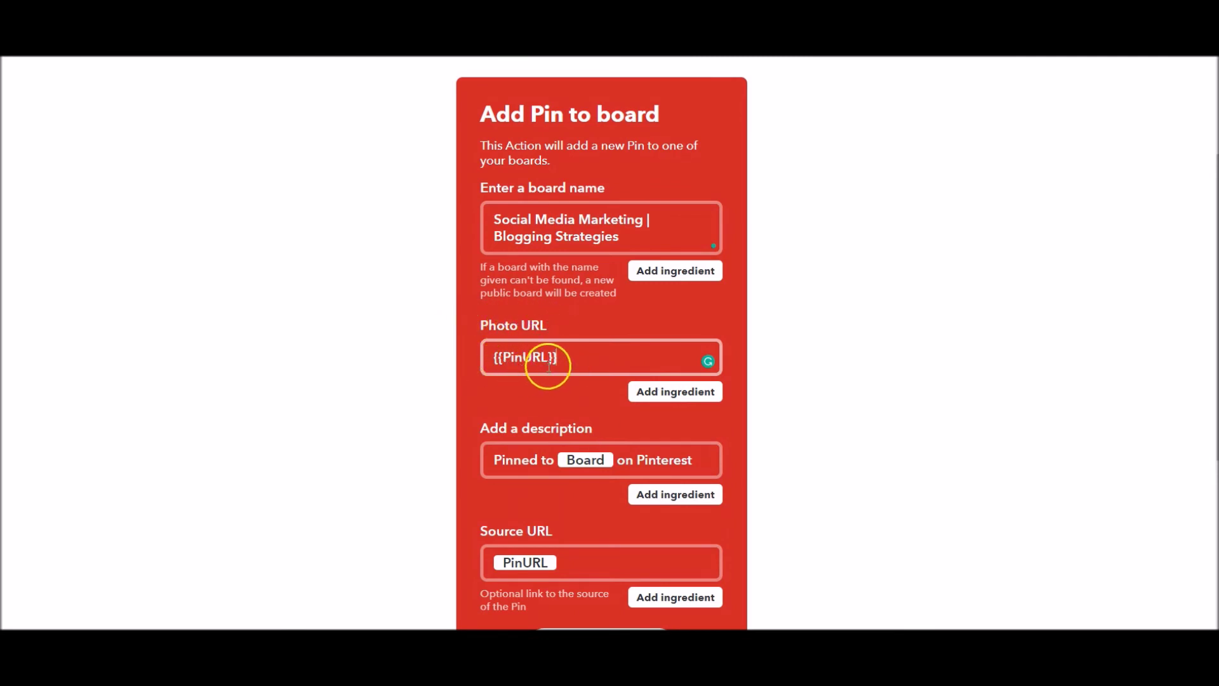
Step: Replace the default text in the action's description with the PinURL ingredient
scroll(546, 367, "down", 3)
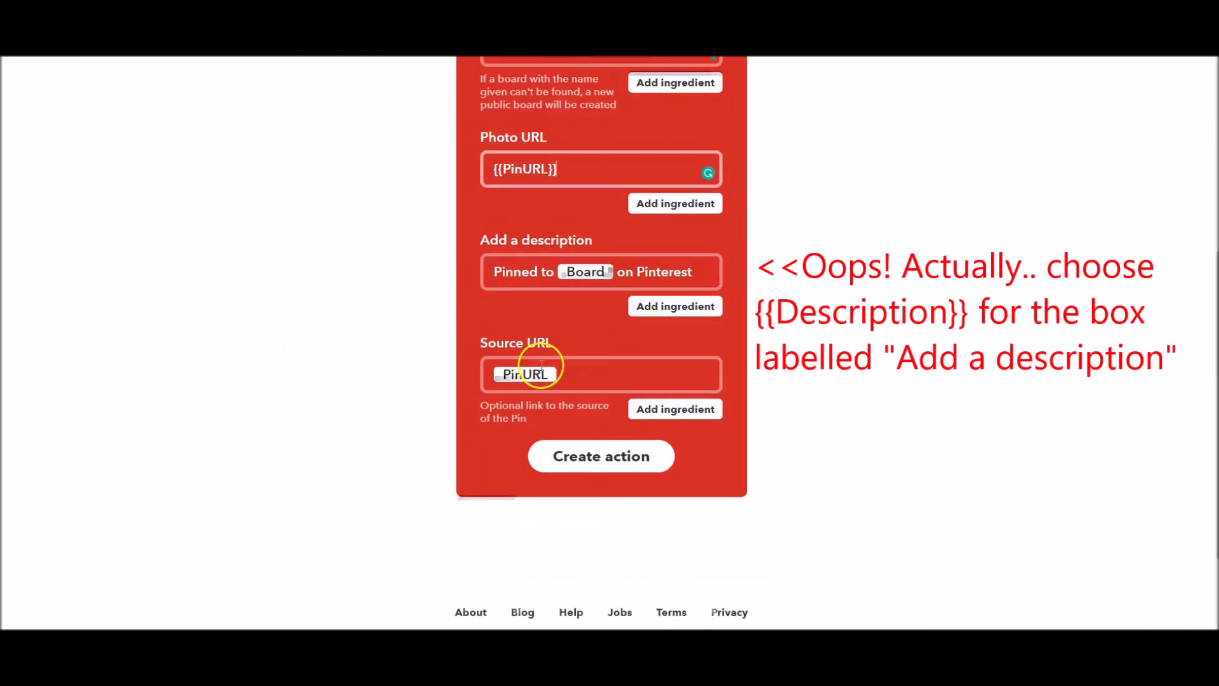
left_click(694, 279)
key("ctrl+a")
key("BackSpace")
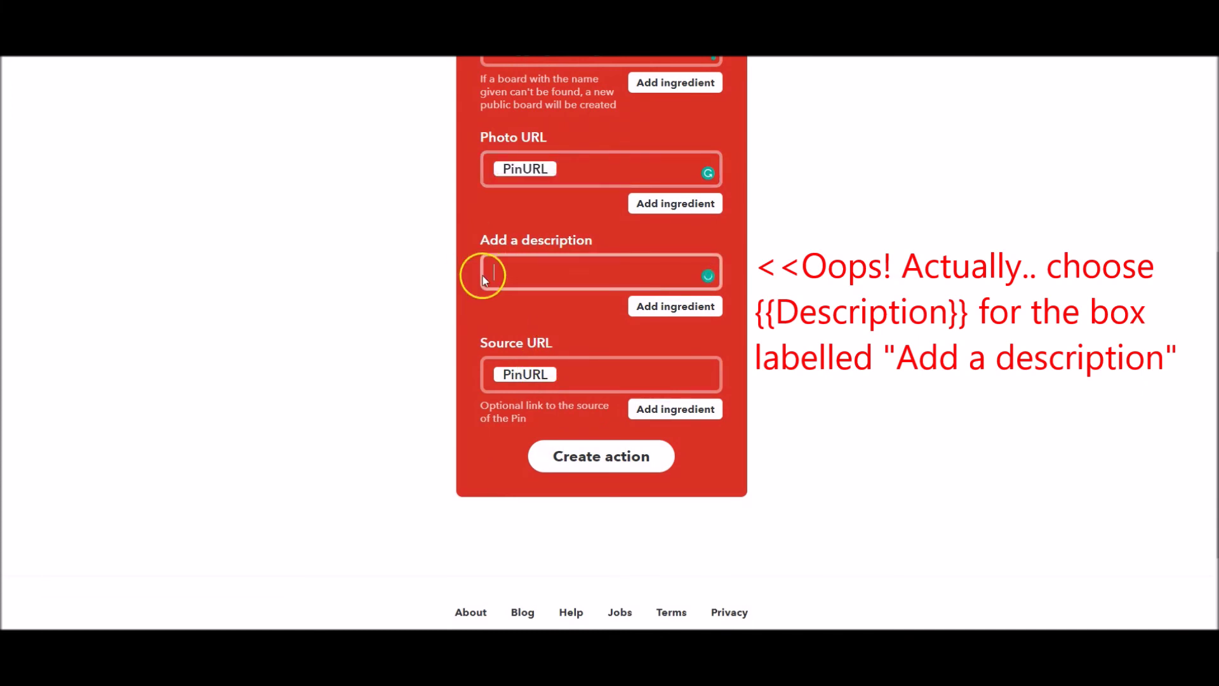
left_click(699, 306)
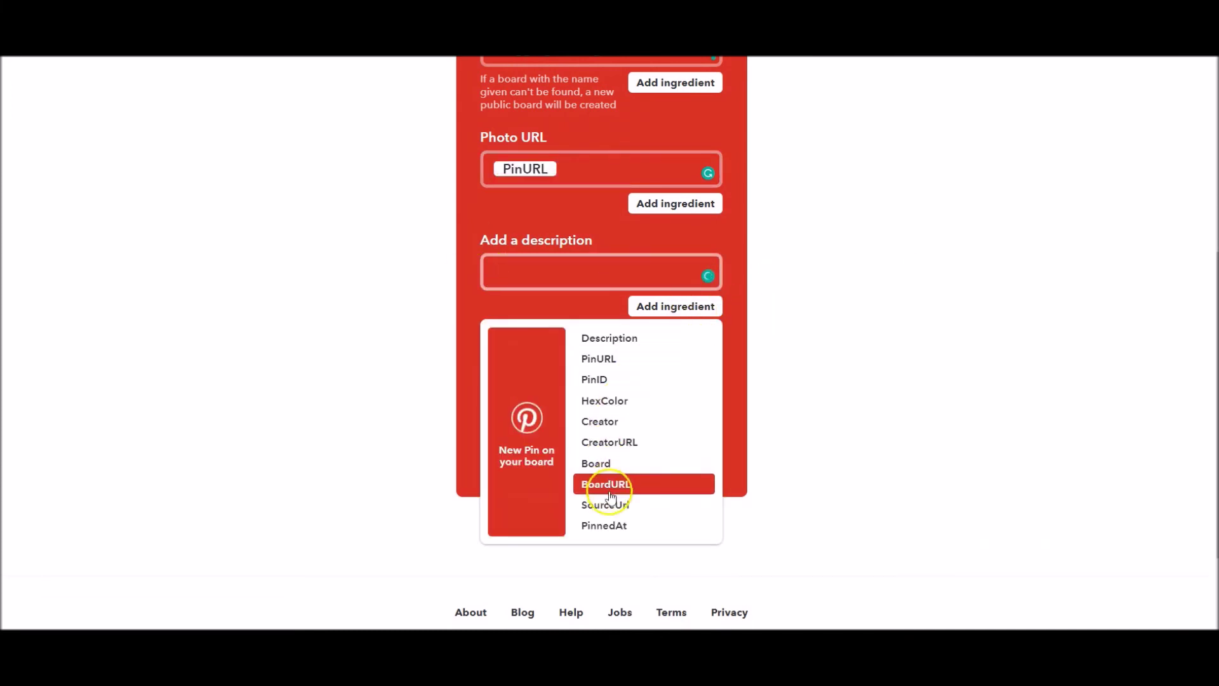
left_click(590, 359)
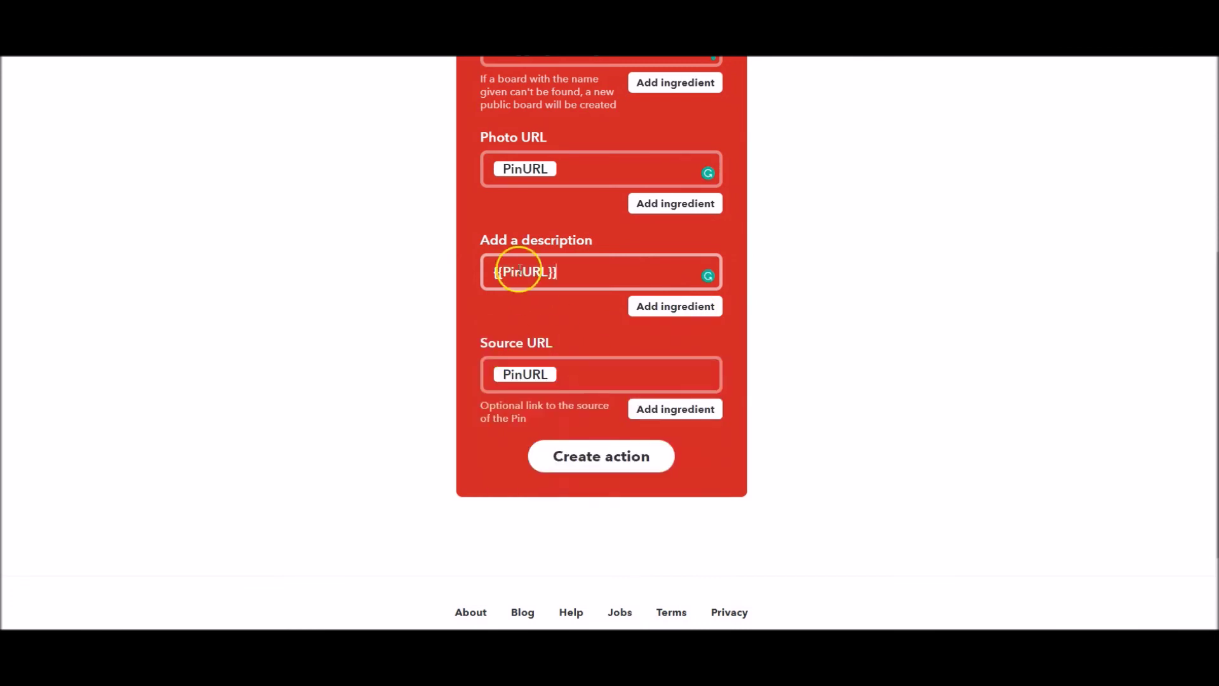
Step: Replace the ingredient in the action's Source URL with SourceUrl
left_click(589, 375)
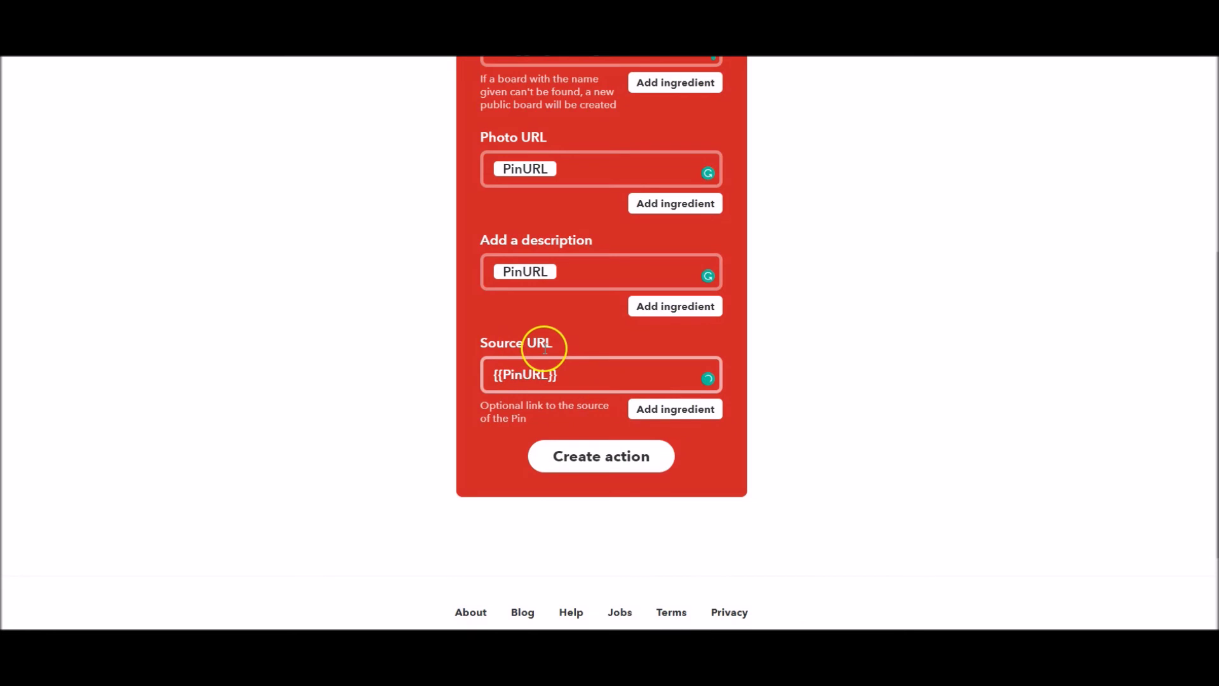
key("ctrl+a")
key("BackSpace")
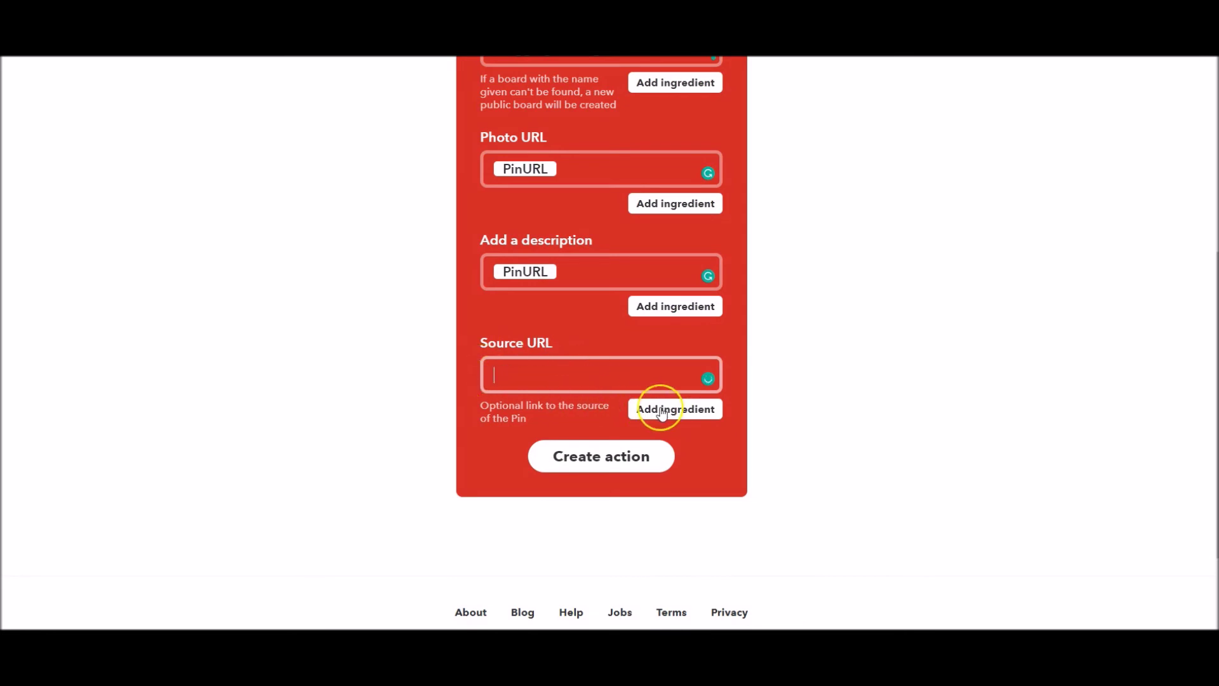
left_click(661, 408)
scroll(661, 412, "down", 2)
left_click(606, 488)
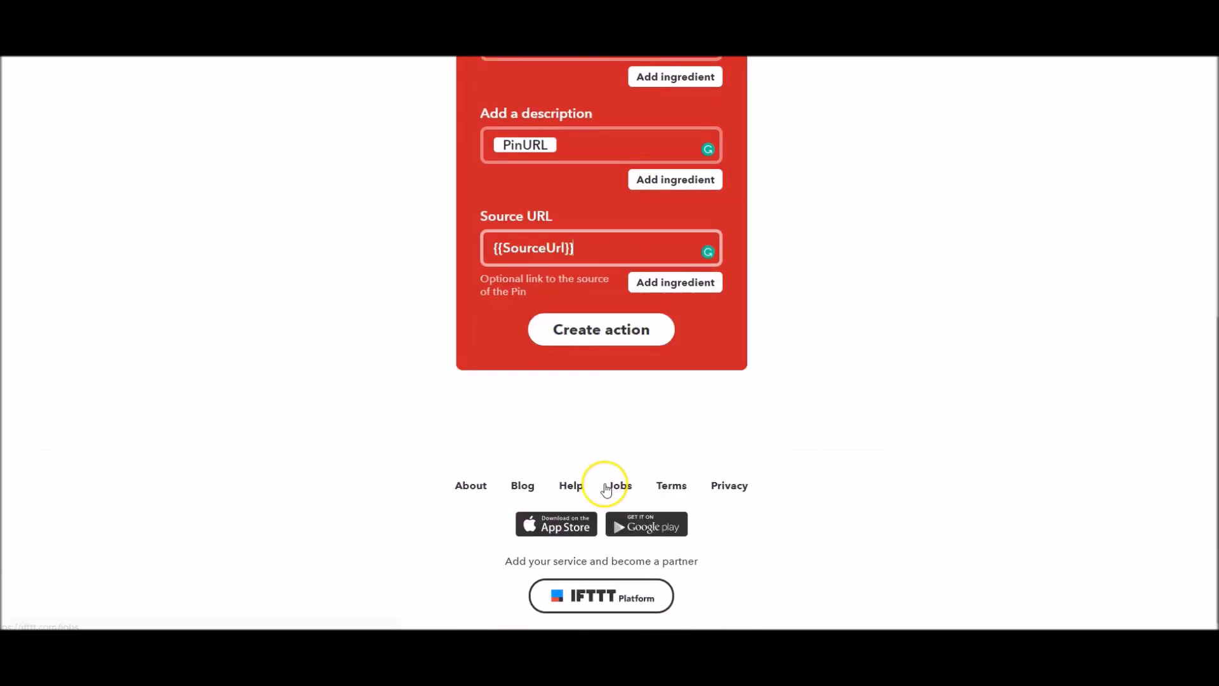
Step: Review the completed action fields, create the action, and finish the applet
scroll(849, 359, "up", 6)
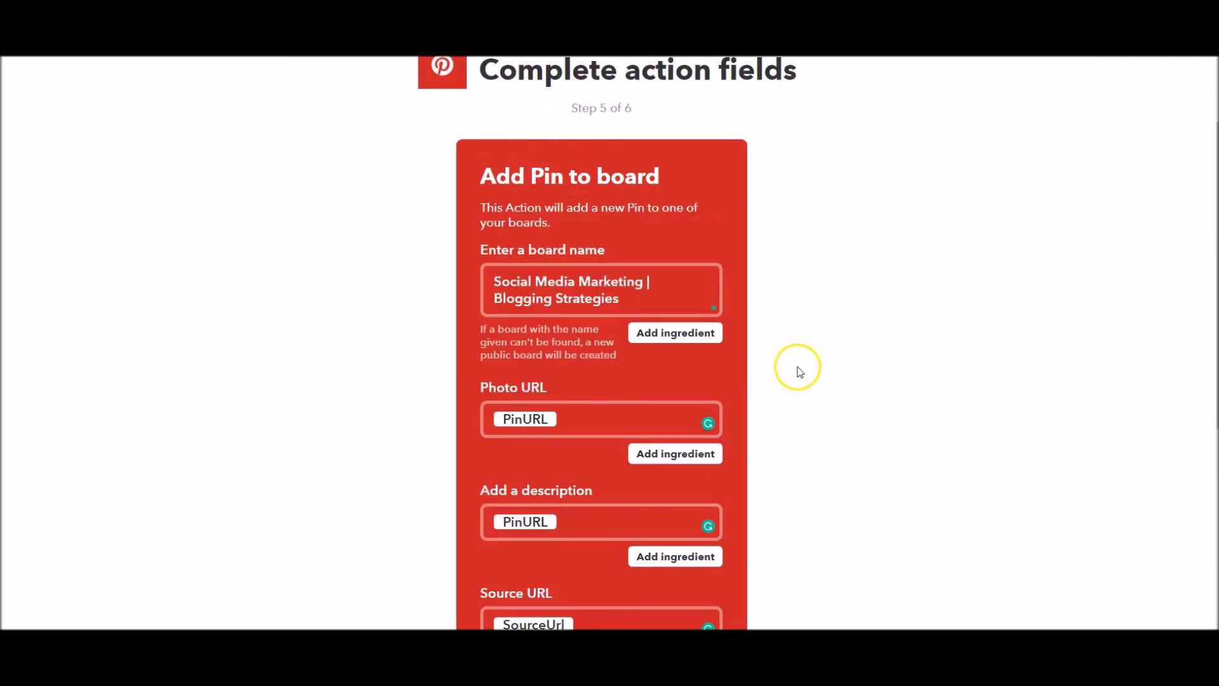
scroll(795, 364, "up", 1)
scroll(795, 364, "down", 7)
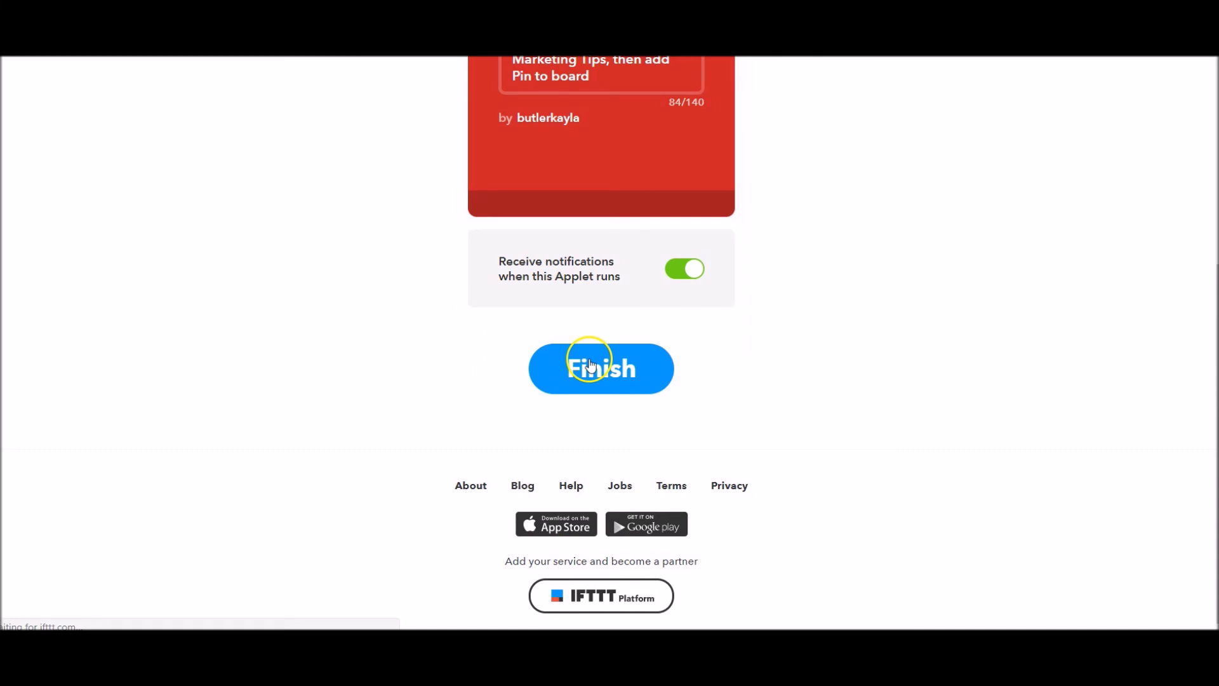
left_click(609, 557)
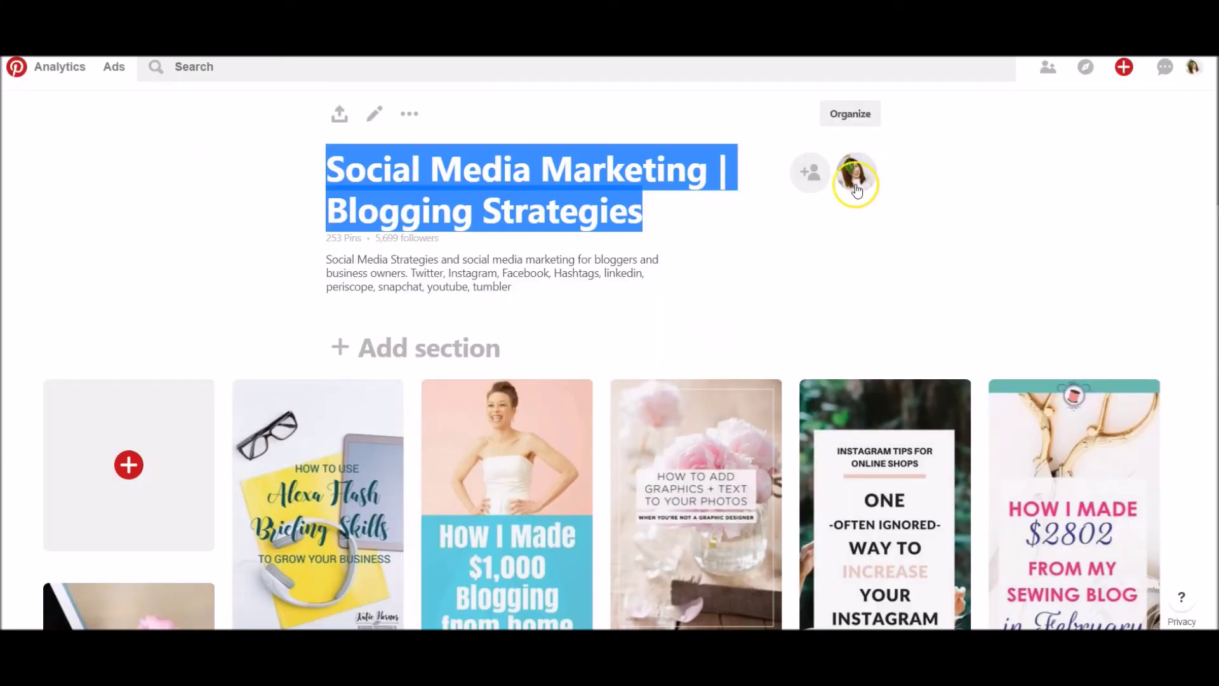
Step: Switch to Pinterest, open the Instagram Ideas + Content | Blog Marketing Tips board from the profile, and browse its pins
left_click(856, 188)
scroll(857, 191, "down", 9)
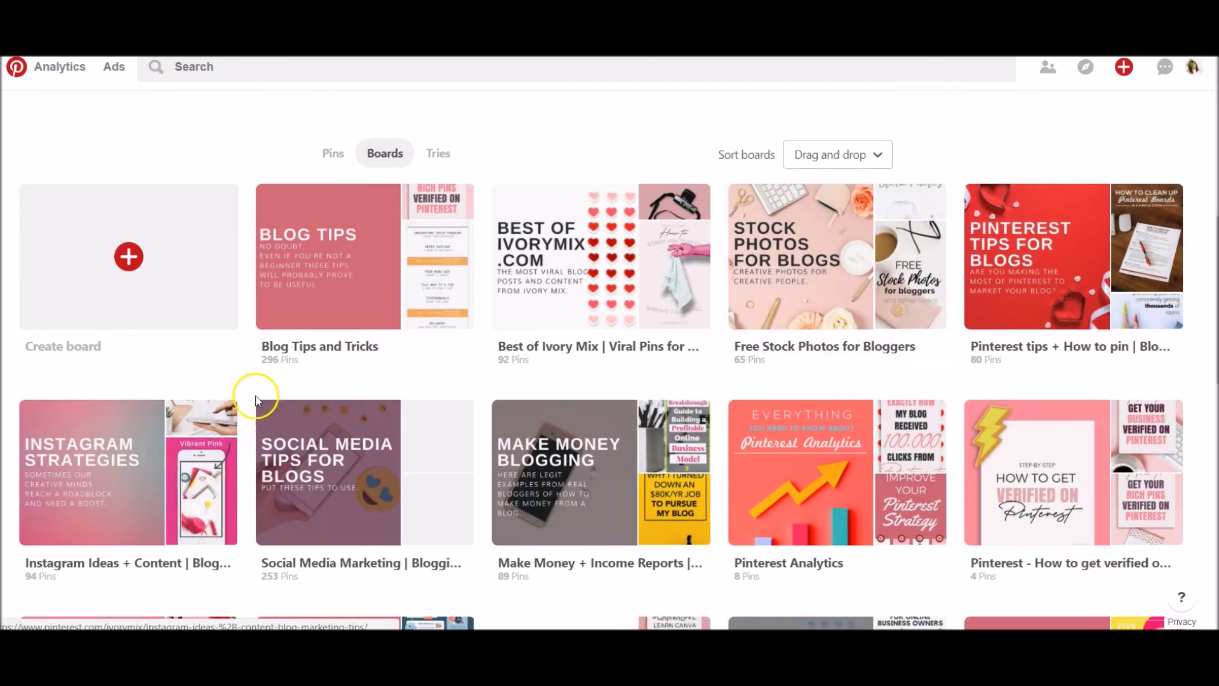
left_click(110, 465)
scroll(754, 329, "down", 3)
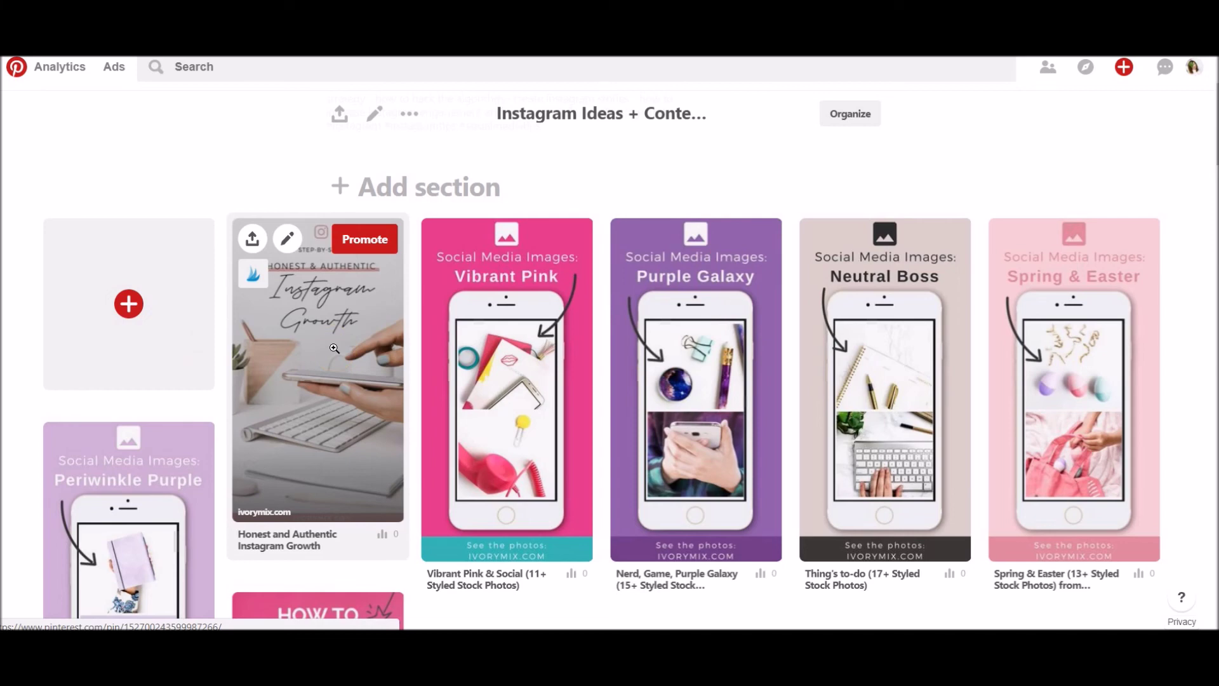
scroll(335, 349, "up", 3)
left_click(866, 181)
scroll(852, 190, "down", 10)
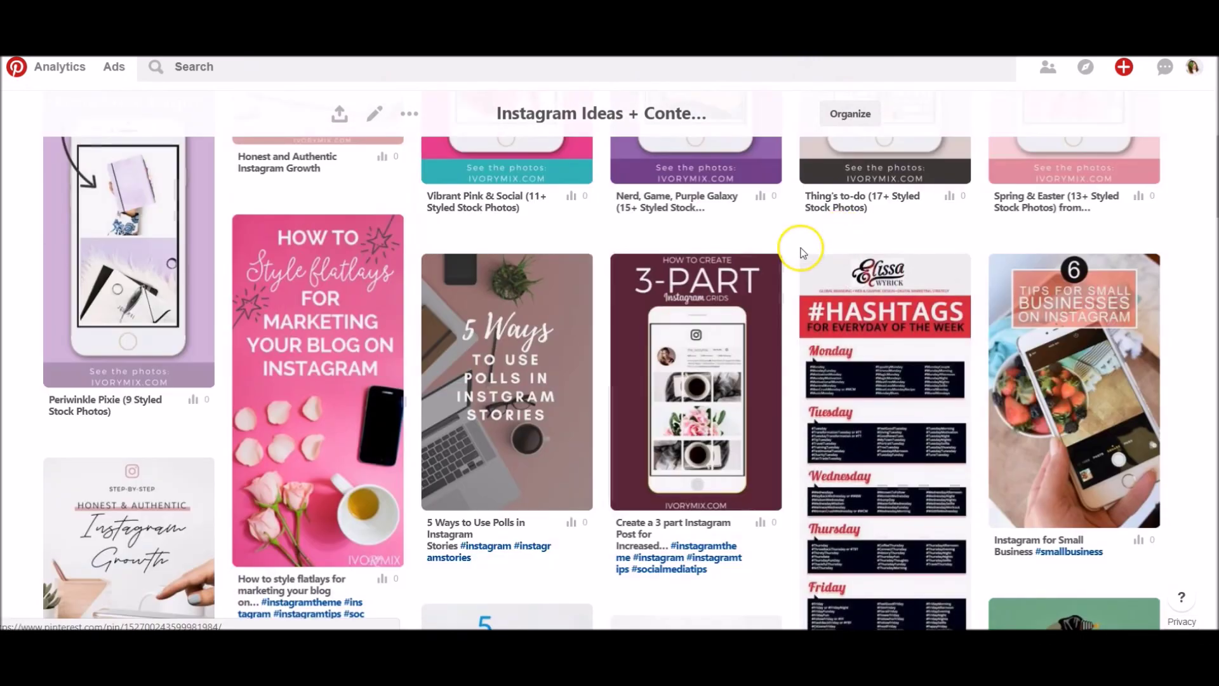
Step: Save the 3-part Instagram grids pin to the Instagram Ideas + Content | Blog Marketing Tips board by searching boards for "inst"
mouse_move(690, 328)
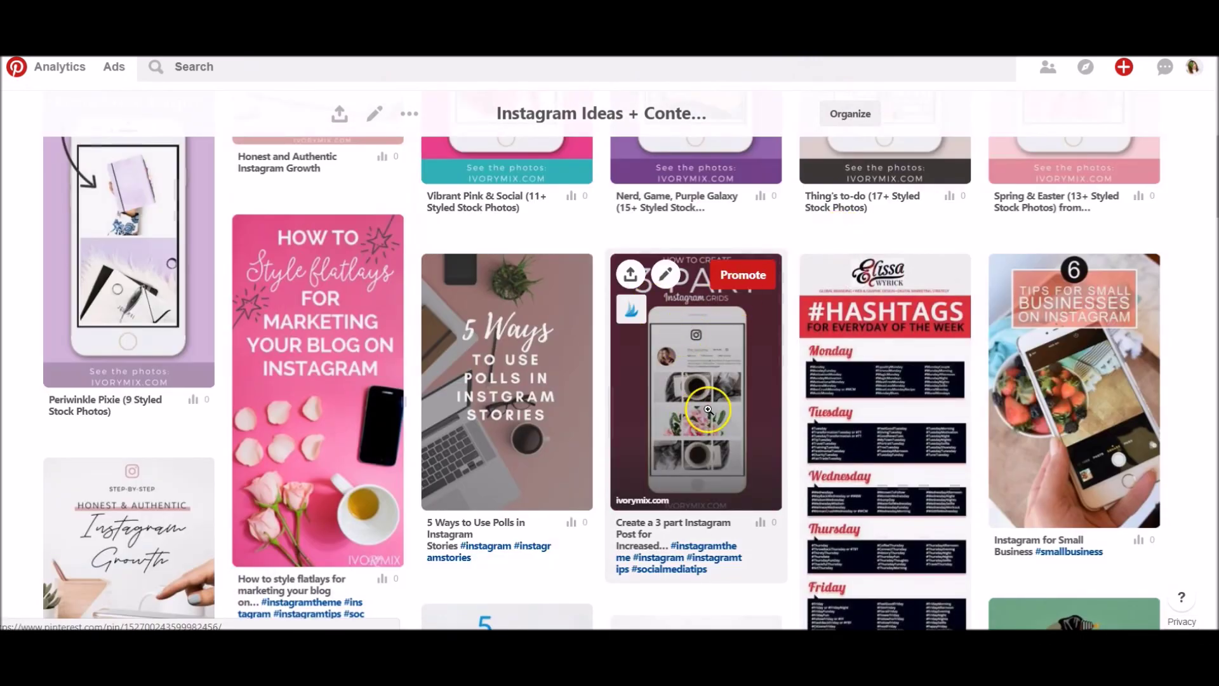
left_click(667, 353)
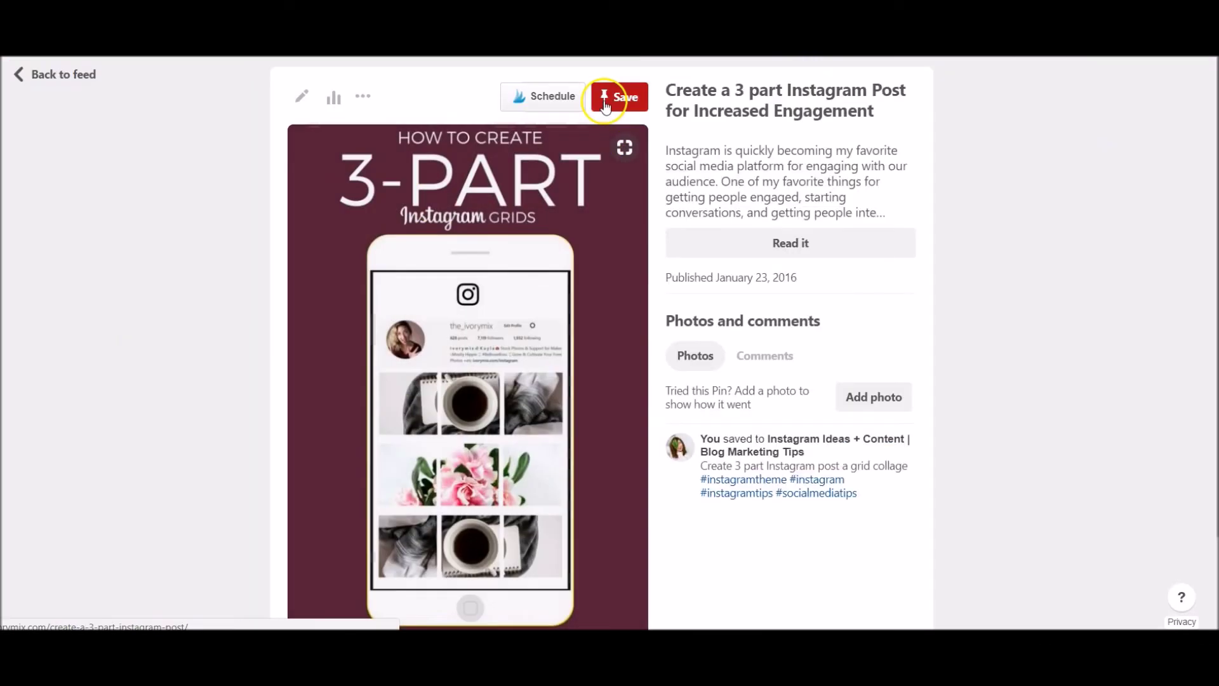
left_click(606, 102)
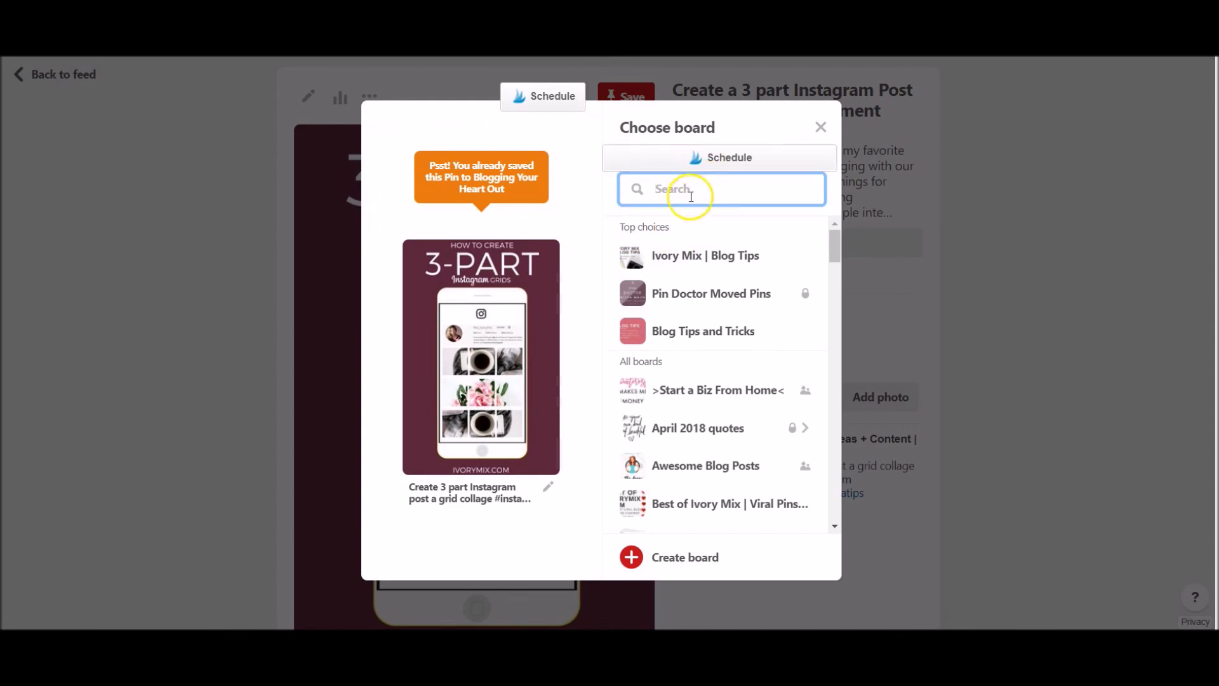
type("inst")
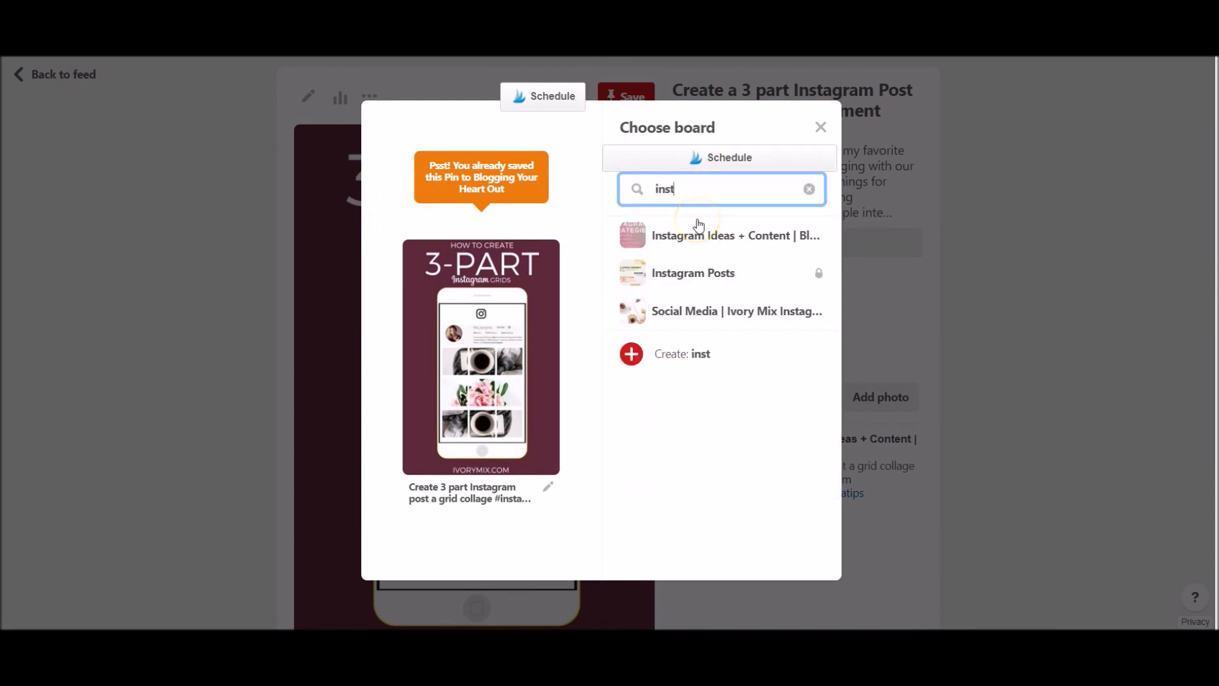
left_click(711, 239)
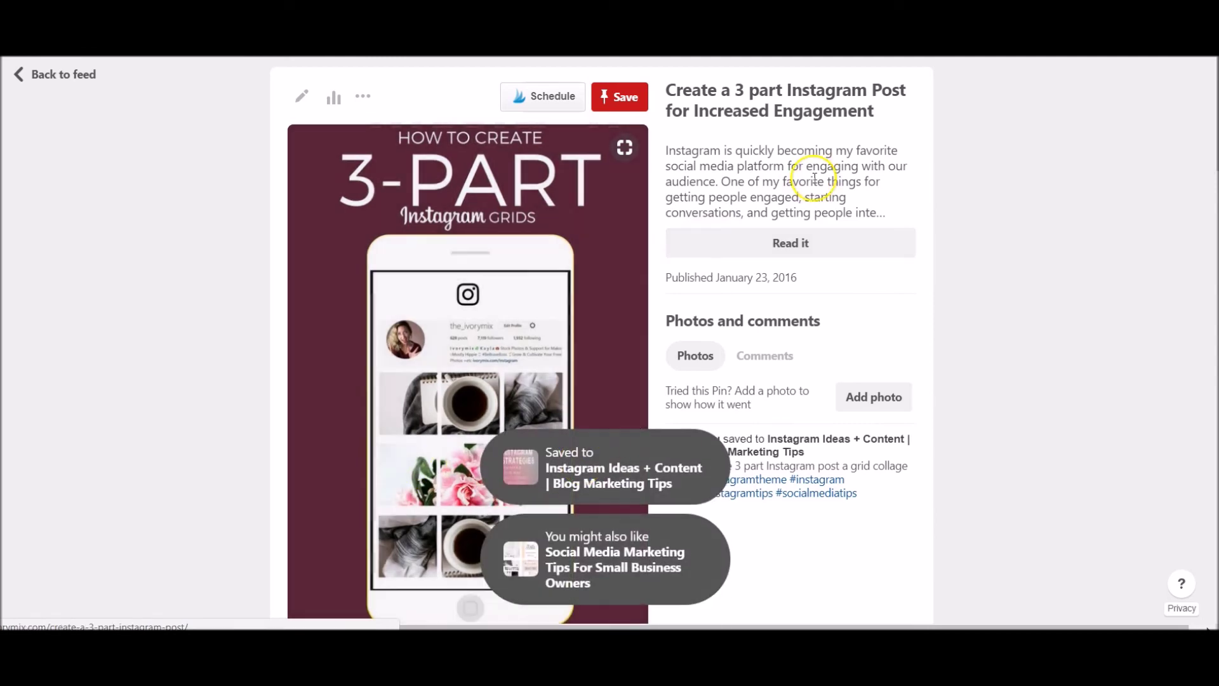
Step: Return to the Instagram Ideas + Content board to check for the newly saved pin, and go back to the profile page
left_click(39, 76)
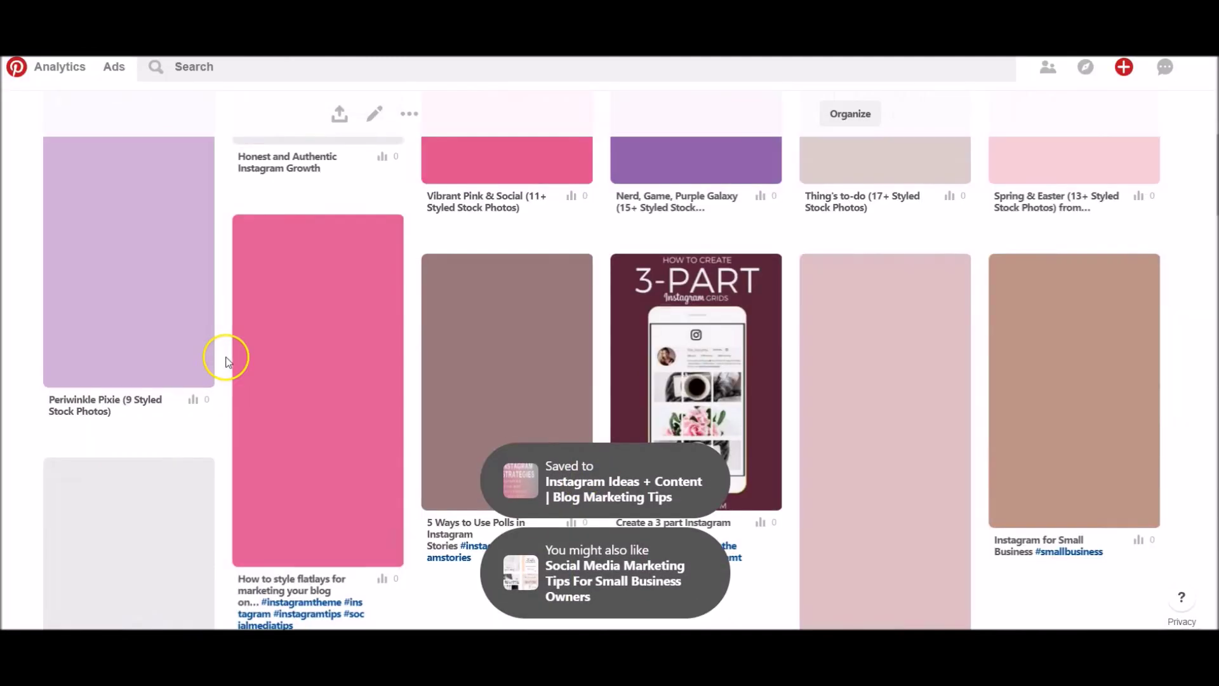
scroll(356, 444, "up", 10)
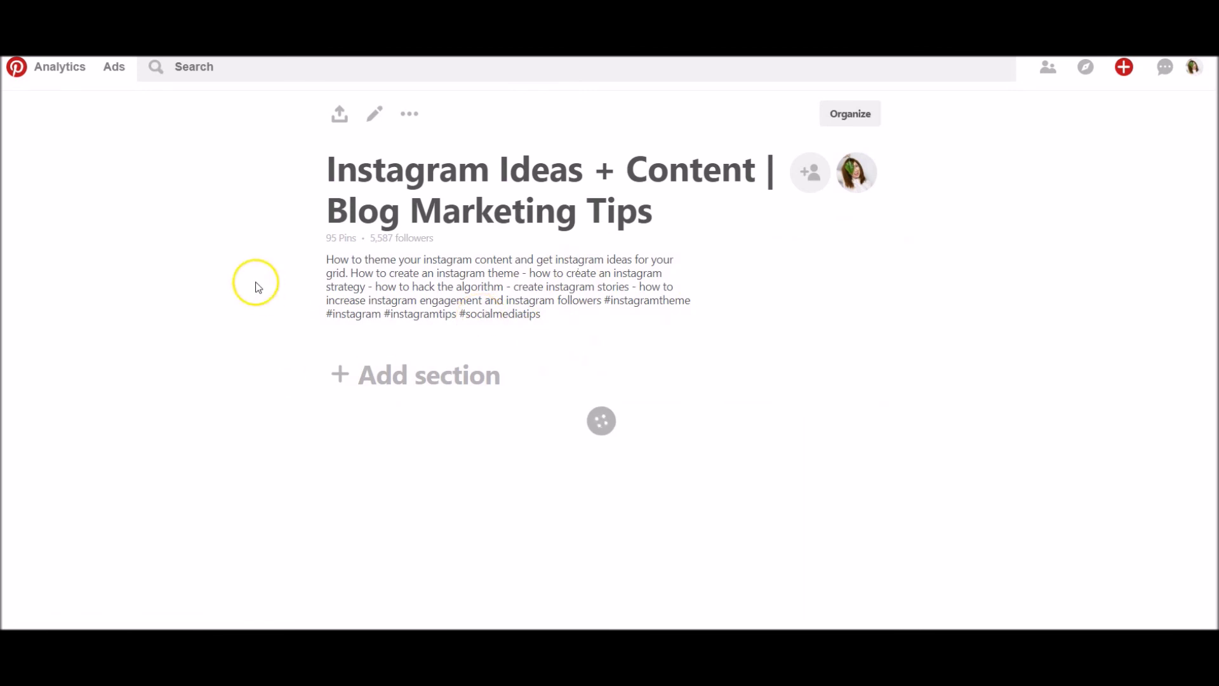
scroll(349, 498, "down", 3)
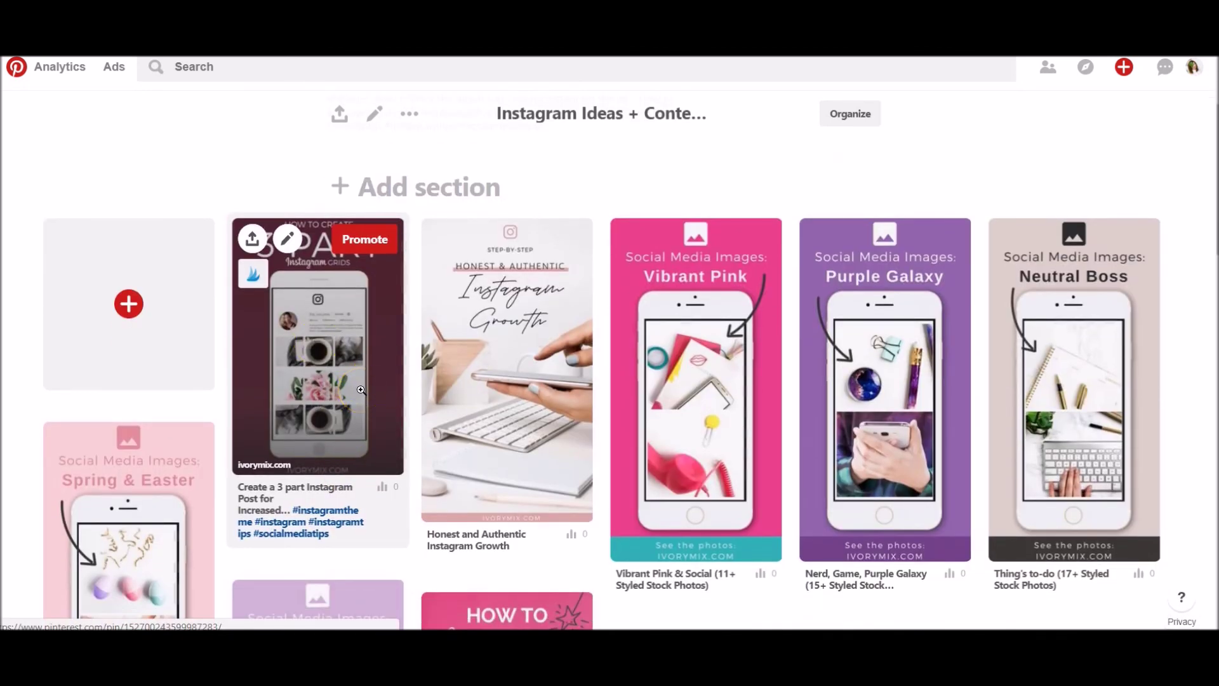
scroll(353, 401, "up", 3)
left_click(860, 180)
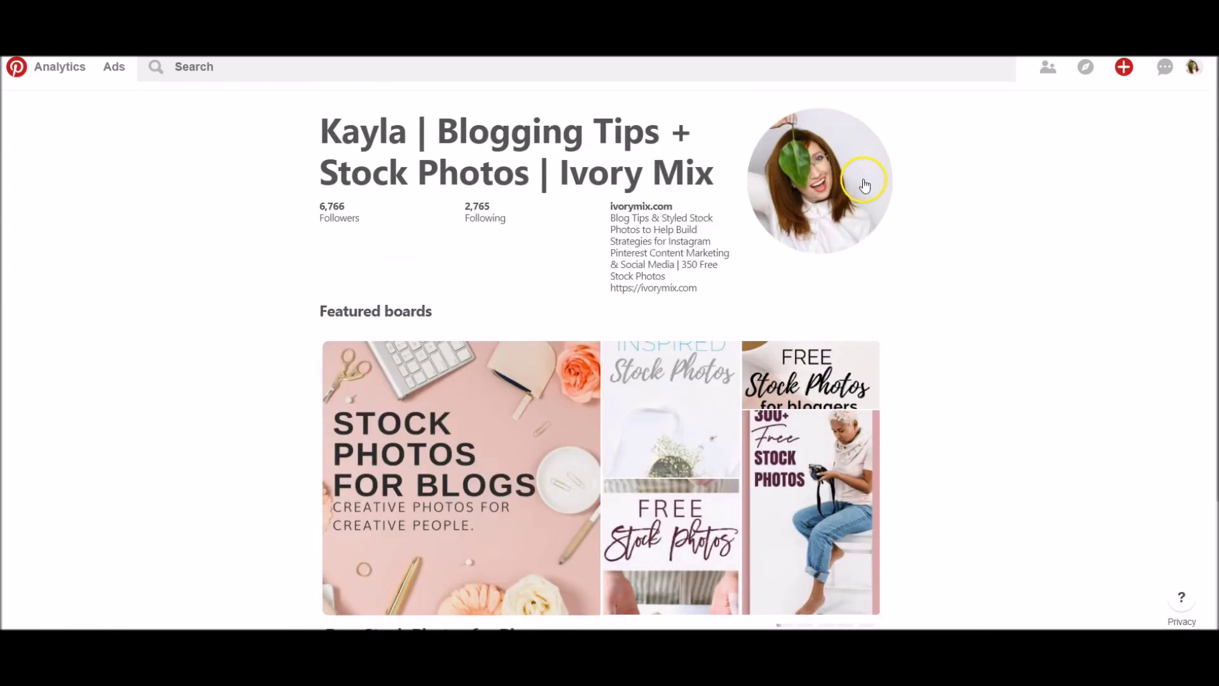
Step: Open the Social Media Marketing | Blogging Strategies board from the profile and check its pins for the copied pin
scroll(1027, 228, "down", 8)
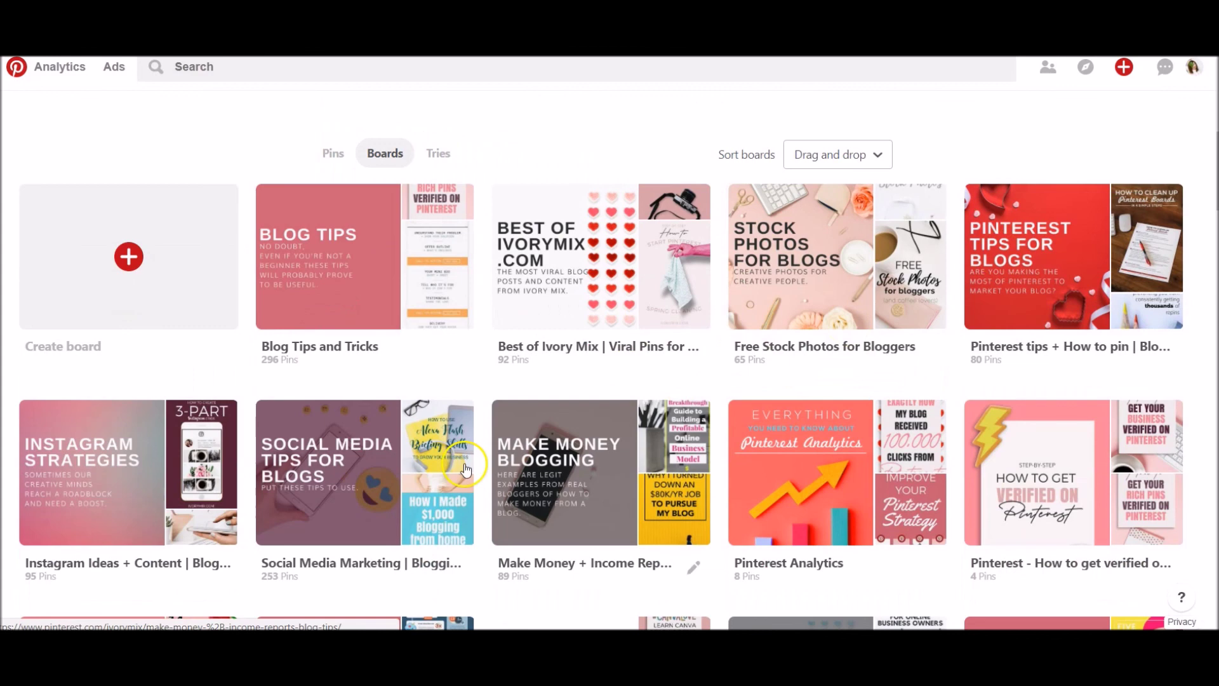
left_click(374, 511)
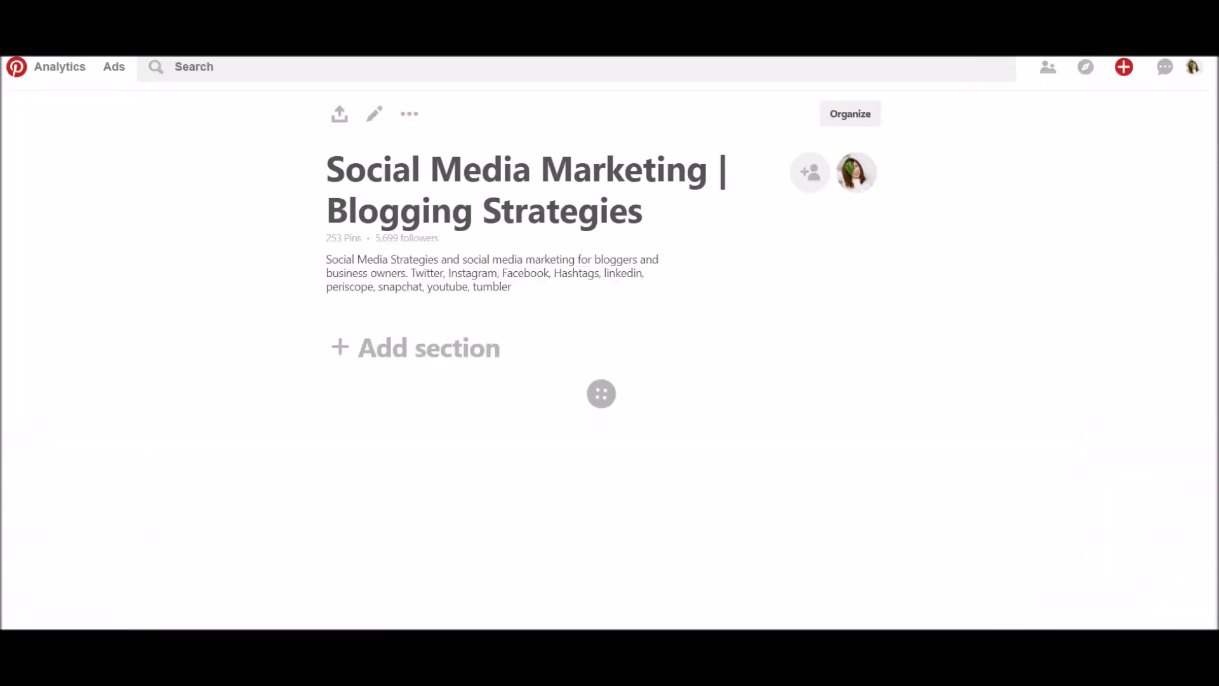
scroll(610, 343, "down", 1)
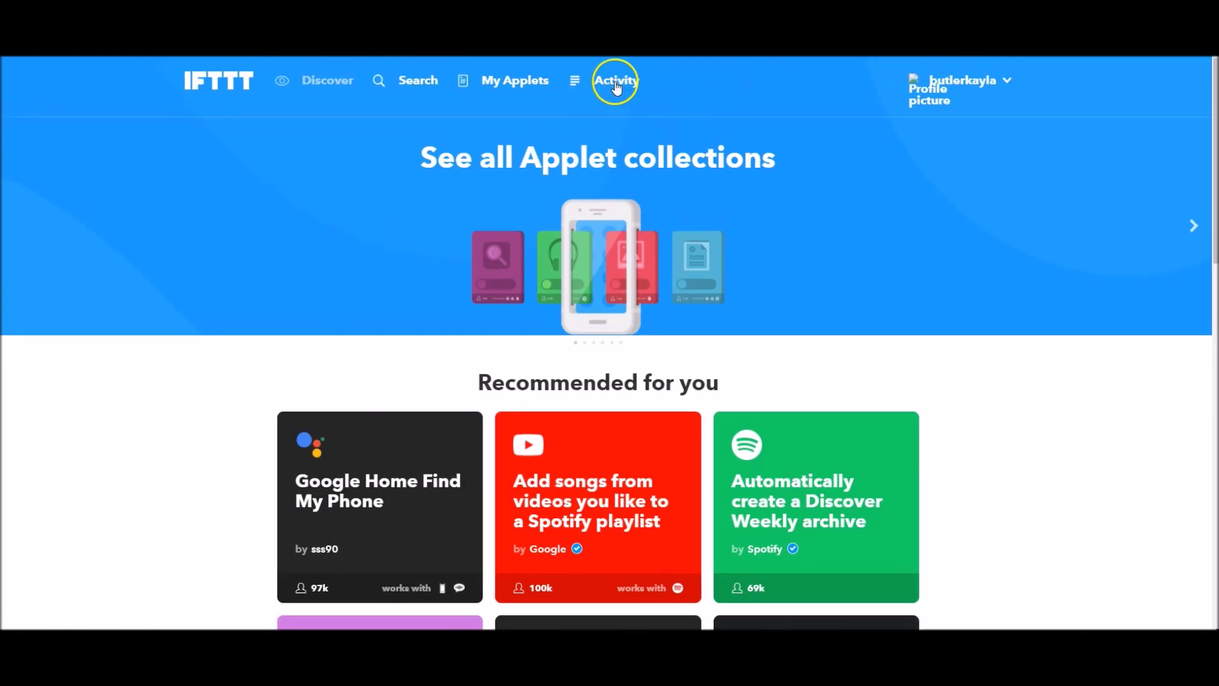
Step: Switch to IFTTT, open the activity log, and review the details of the latest run of the Instagram Ideas + Content pin applet
left_click(617, 83)
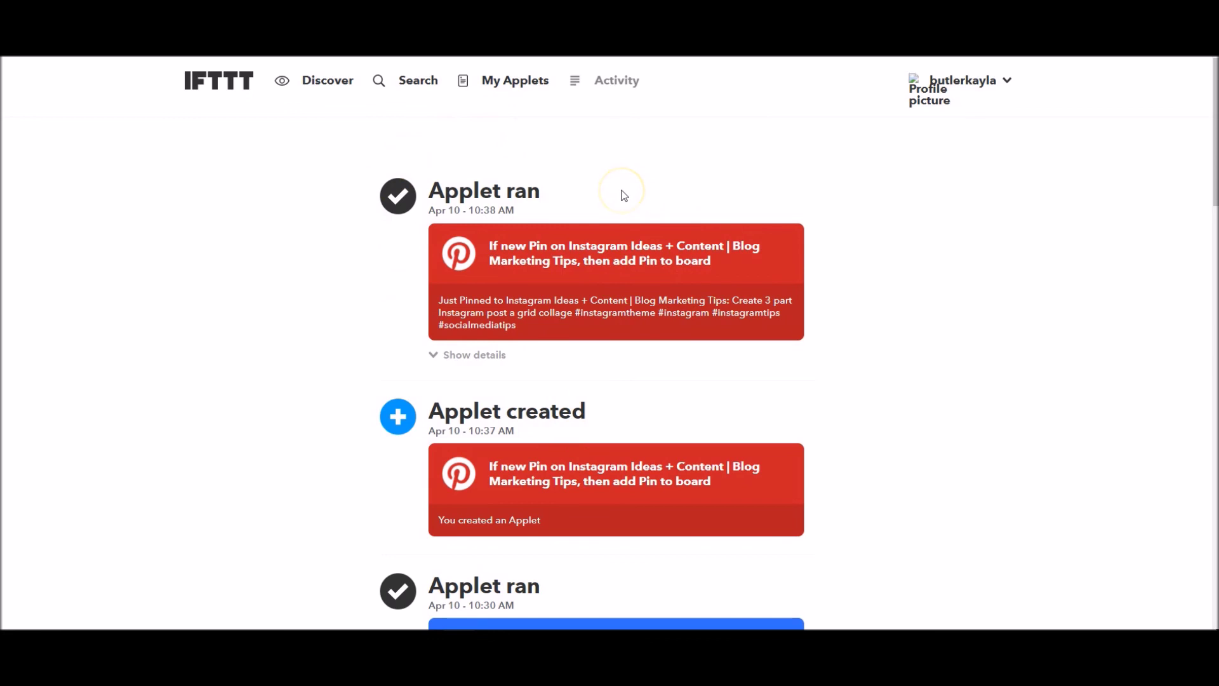
left_click(441, 364)
scroll(508, 384, "down", 8)
scroll(500, 384, "up", 5)
scroll(603, 372, "up", 3)
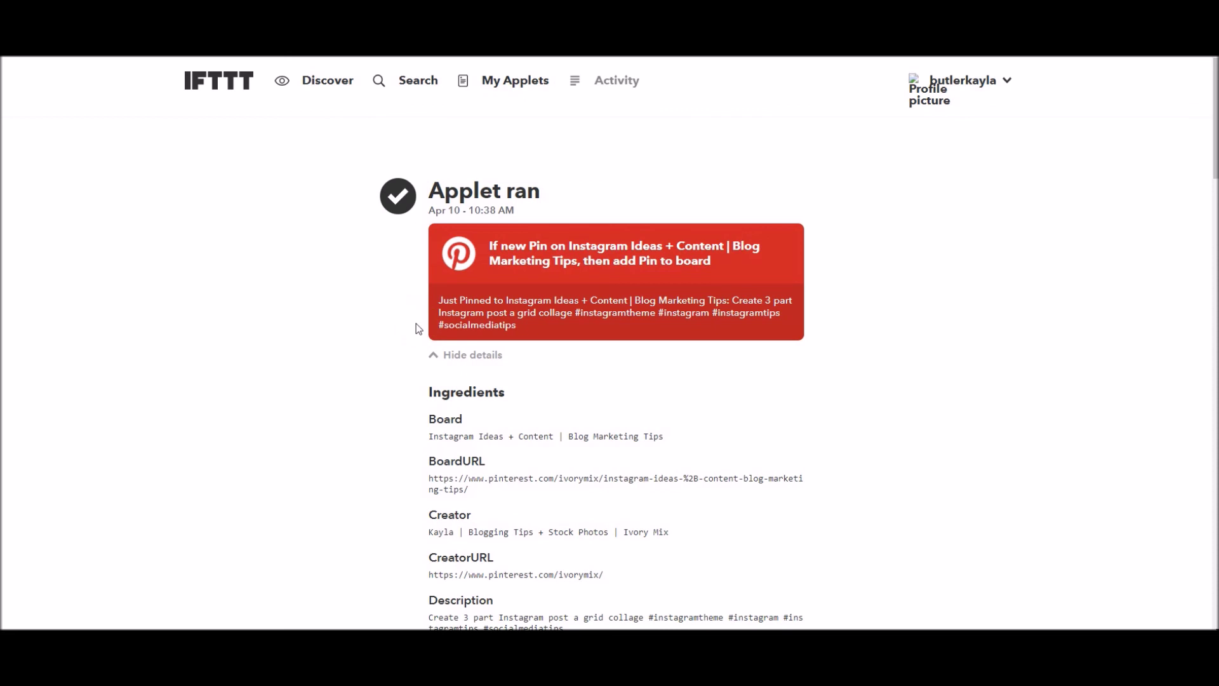
left_click(497, 321)
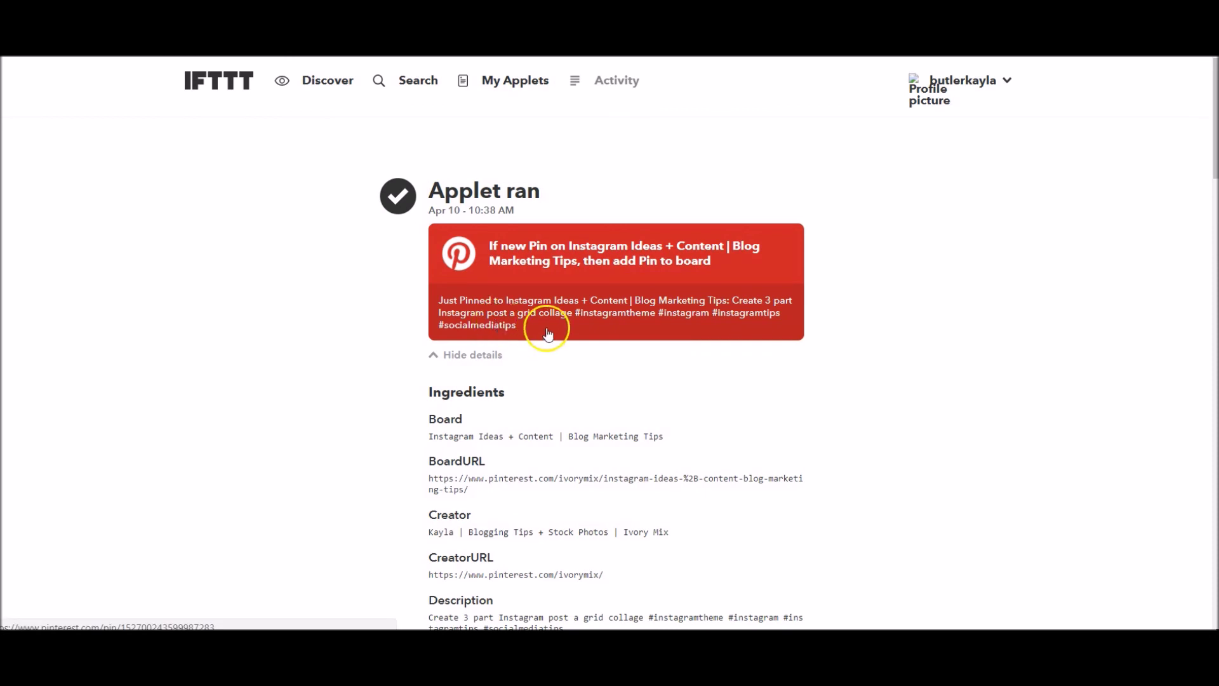